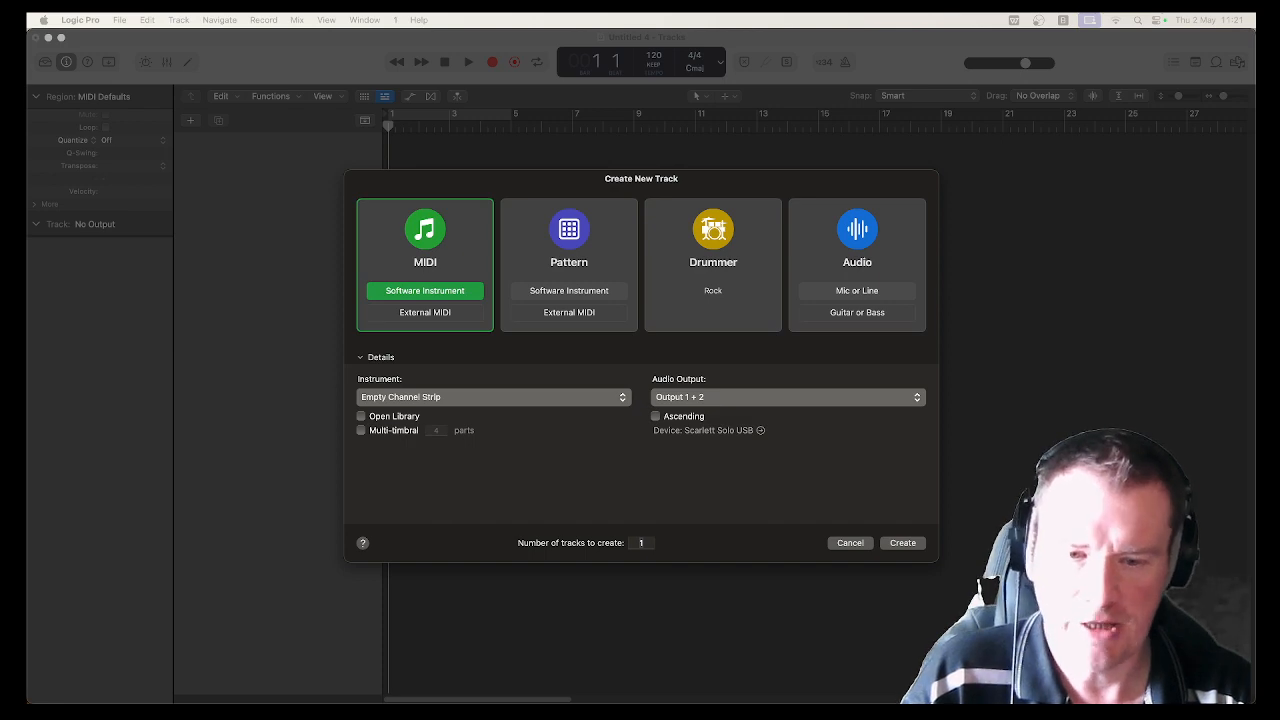
# Step: Create one software instrument track and load Kontakt 7 on it with the Albion ONE Hyper Toms patch
pyautogui.click(903, 543)
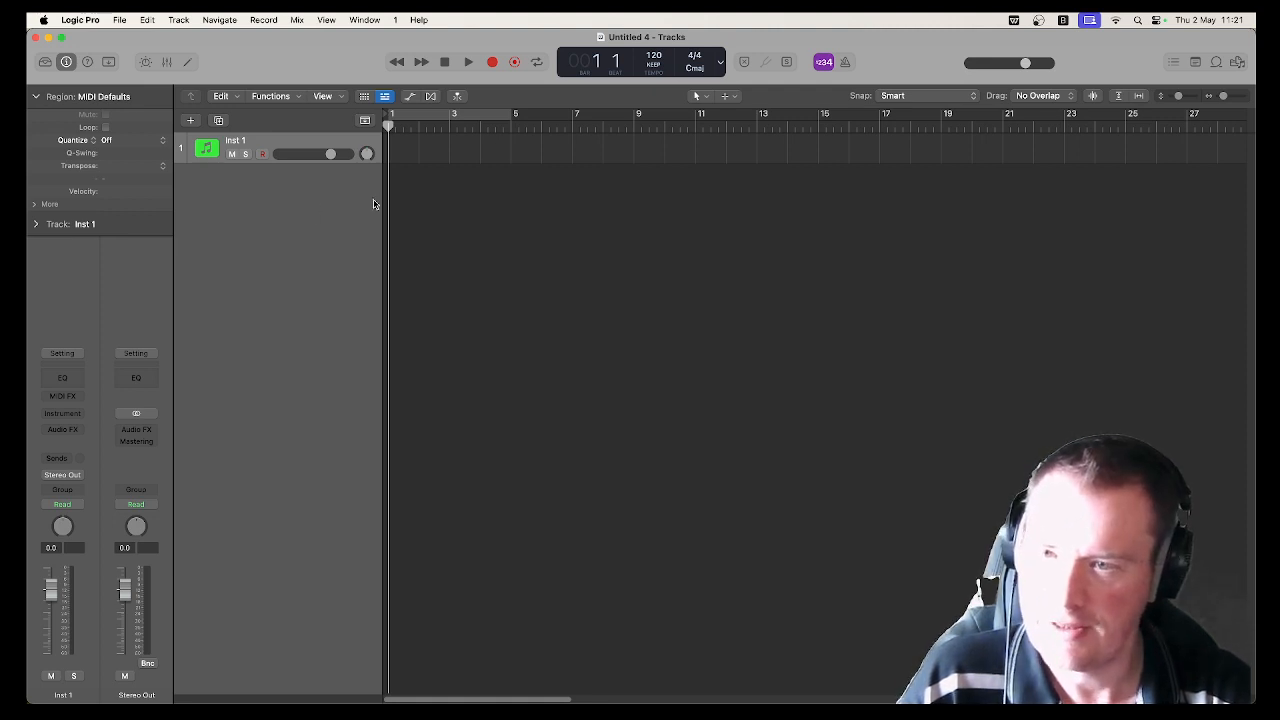
pyautogui.moveTo(381, 208); pyautogui.dragTo(435, 221)
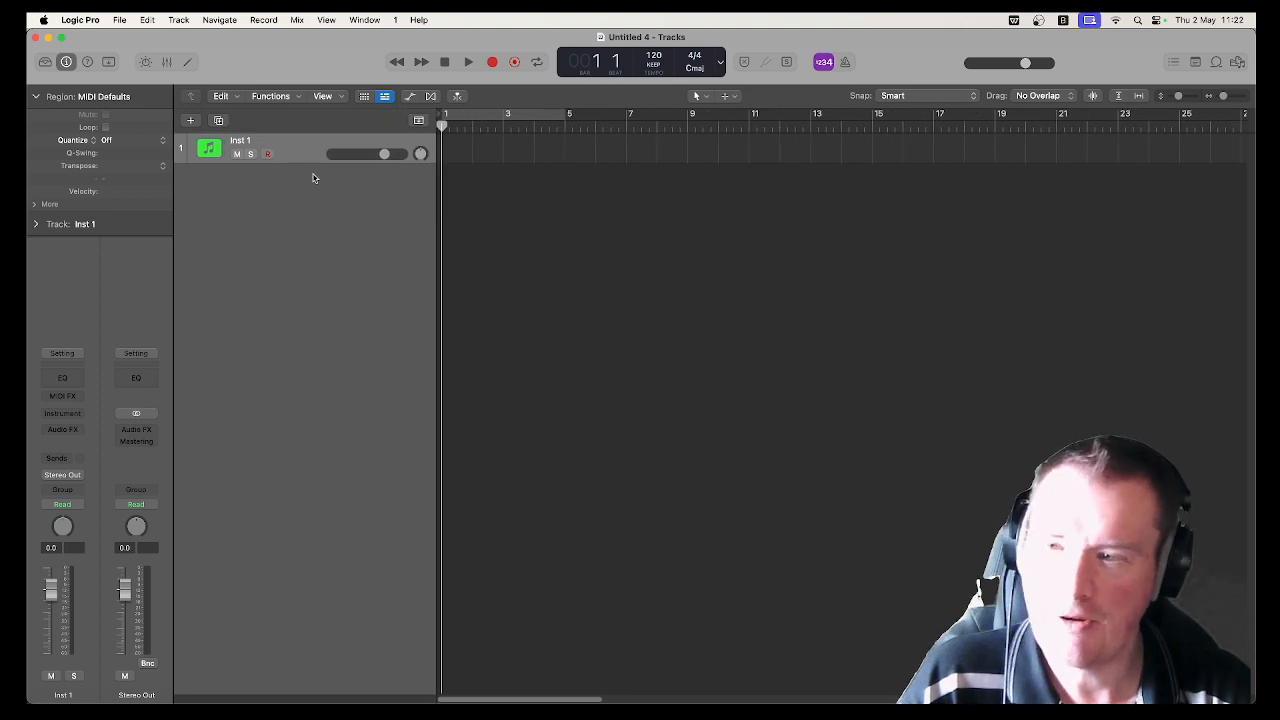
pyautogui.click(70, 414)
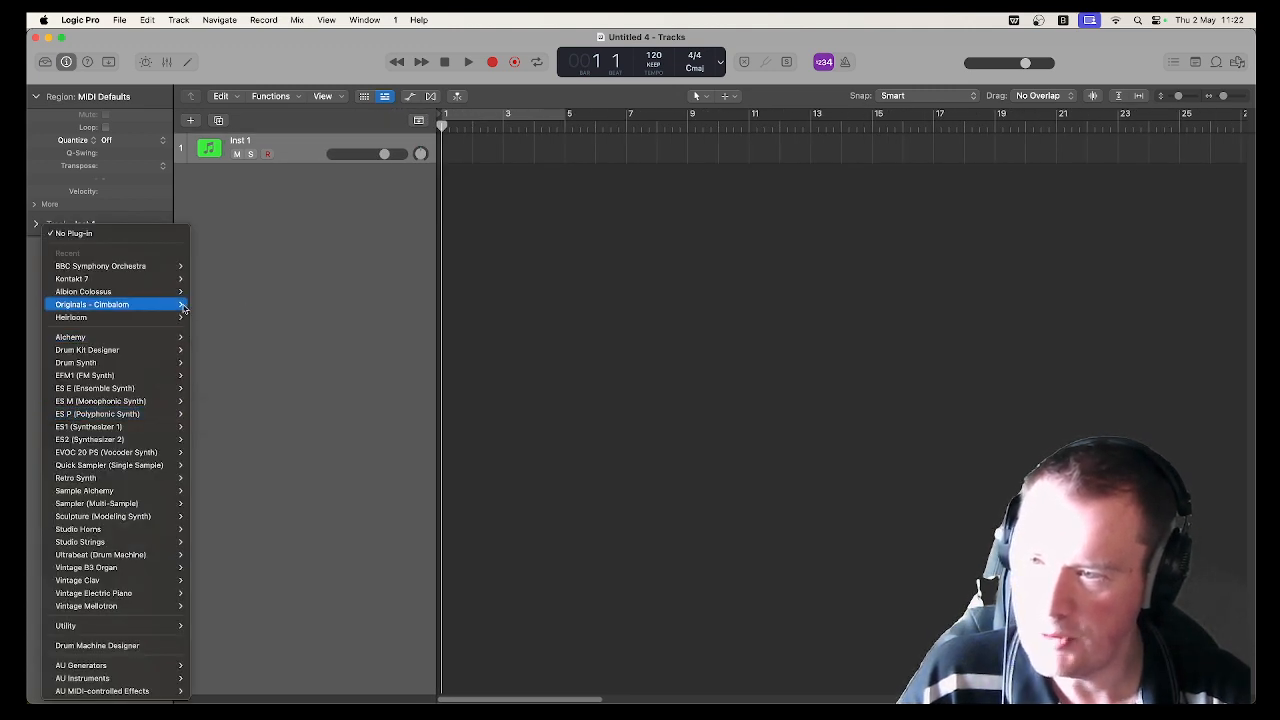
pyautogui.moveTo(150, 279)
pyautogui.click(211, 292)
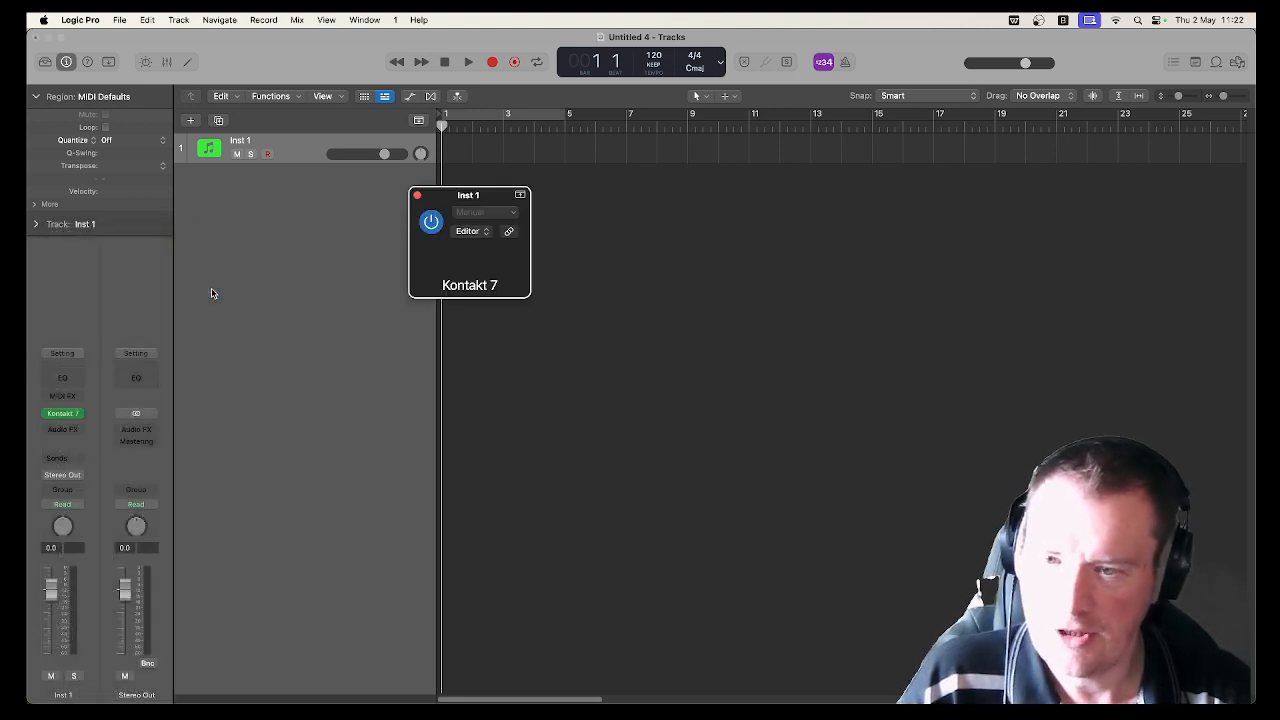
pyautogui.click(504, 363)
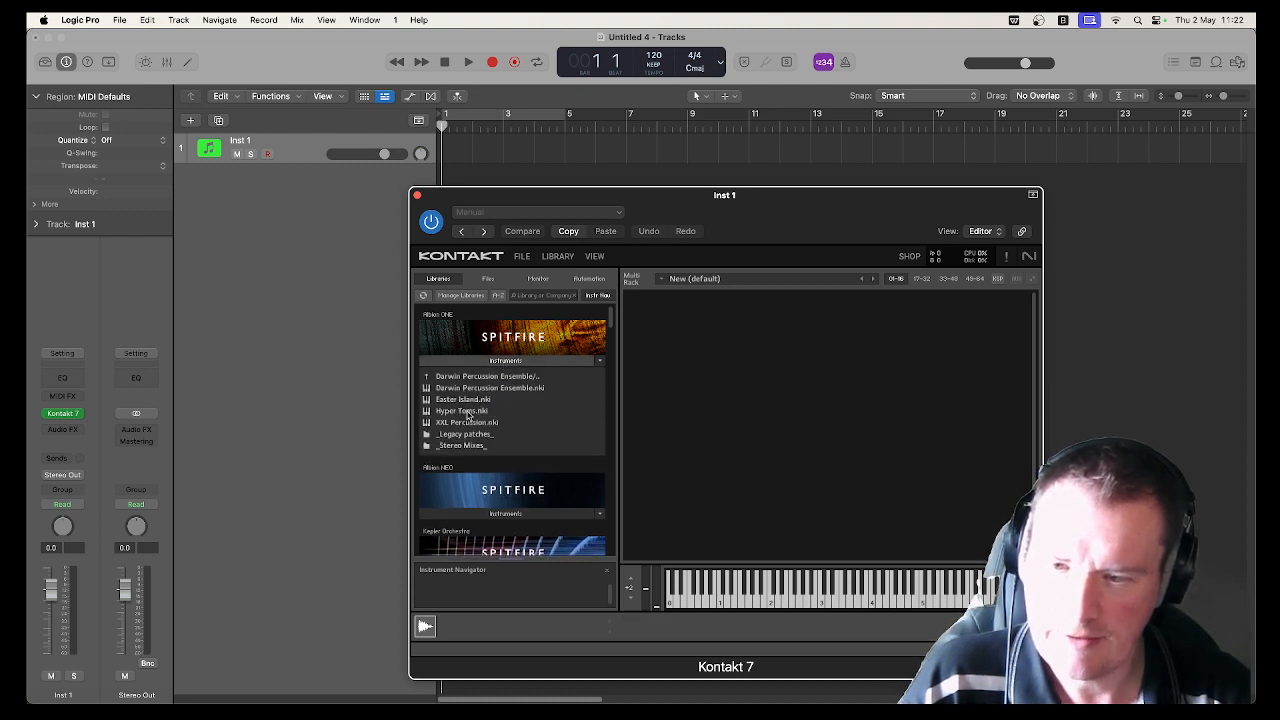
pyautogui.moveTo(467, 416); pyautogui.dragTo(796, 384)
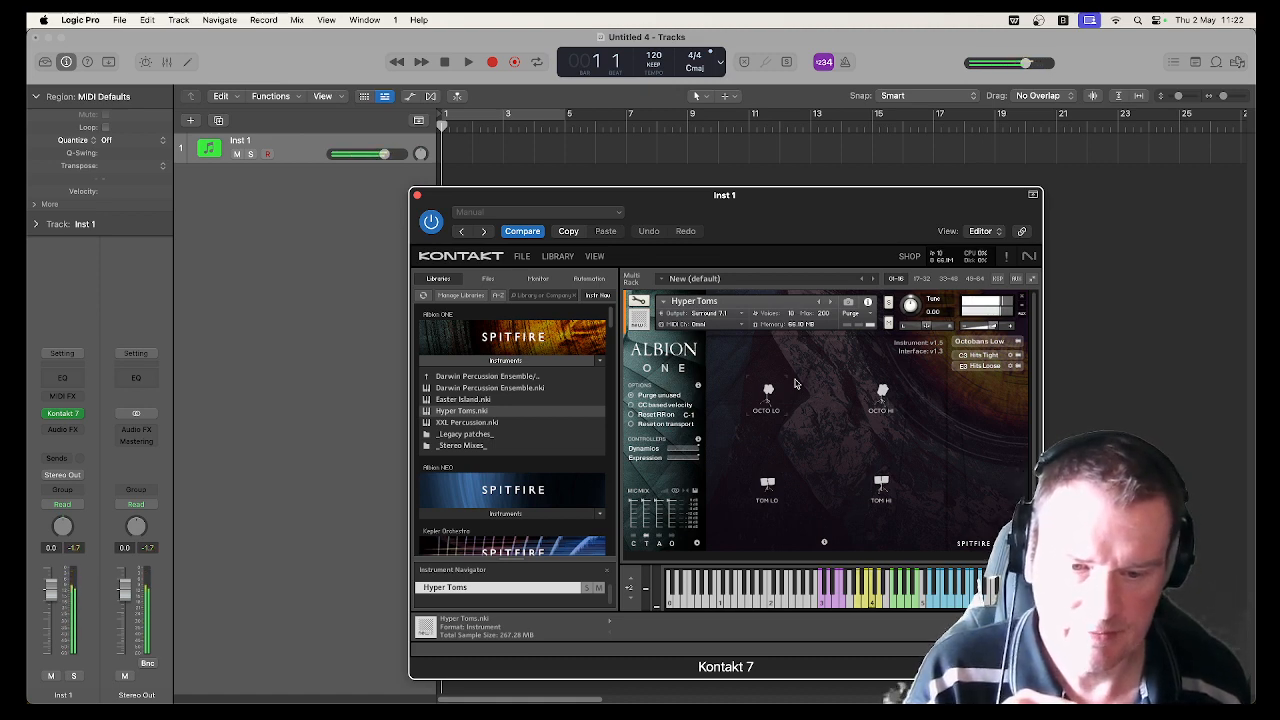
# Step: Set the cycle range to bars 2 to 6, enable the metronome and record a four-bar toms pattern
pyautogui.click(467, 117)
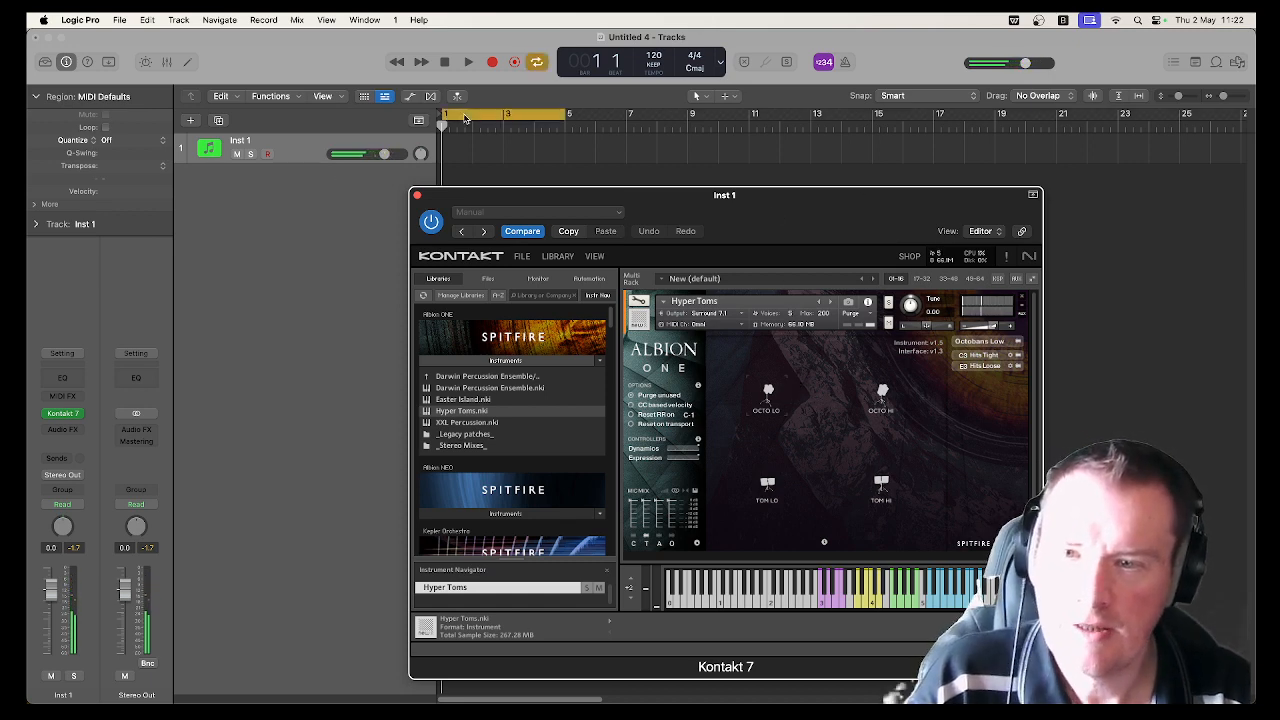
pyautogui.moveTo(467, 117); pyautogui.dragTo(498, 118)
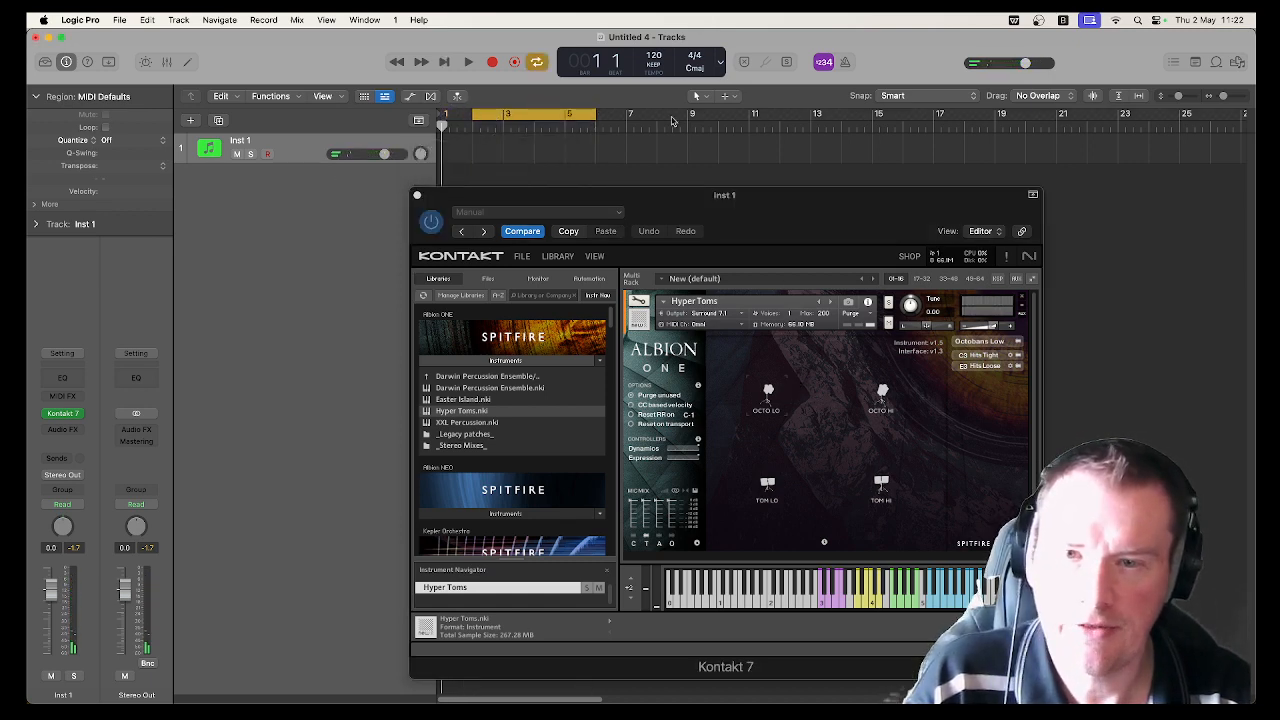
pyautogui.click(845, 62)
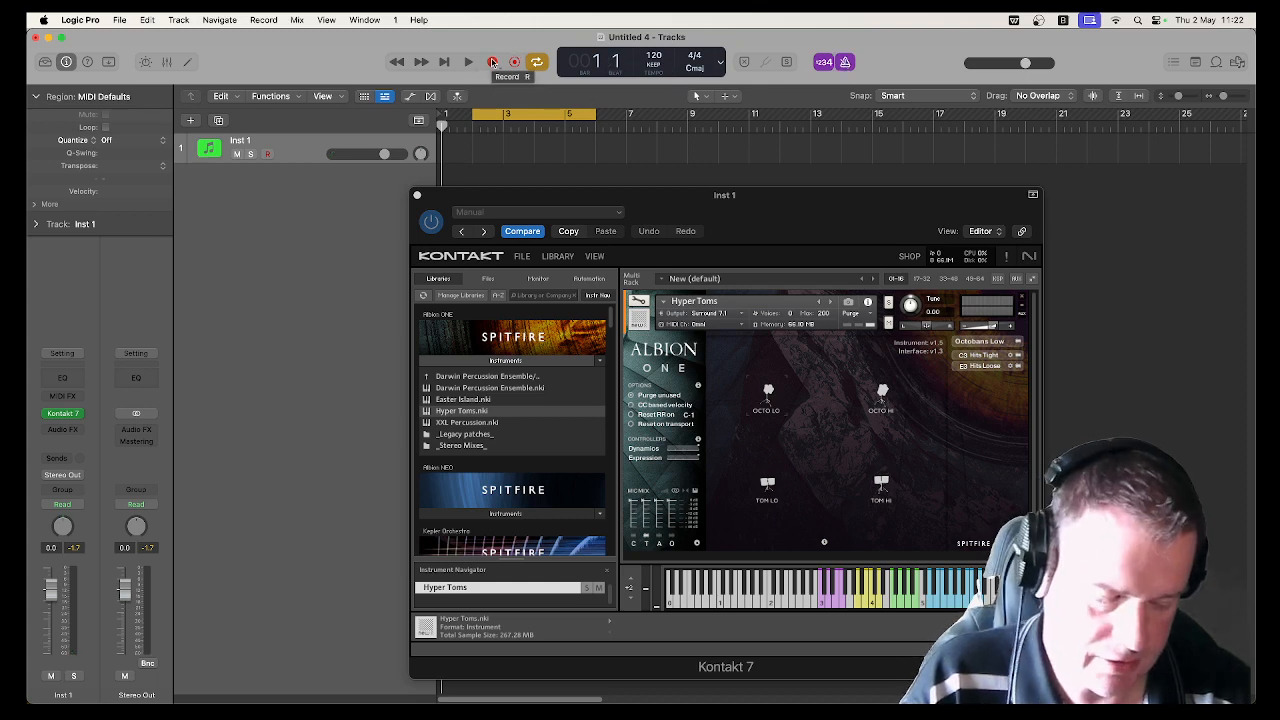
pyautogui.click(492, 62)
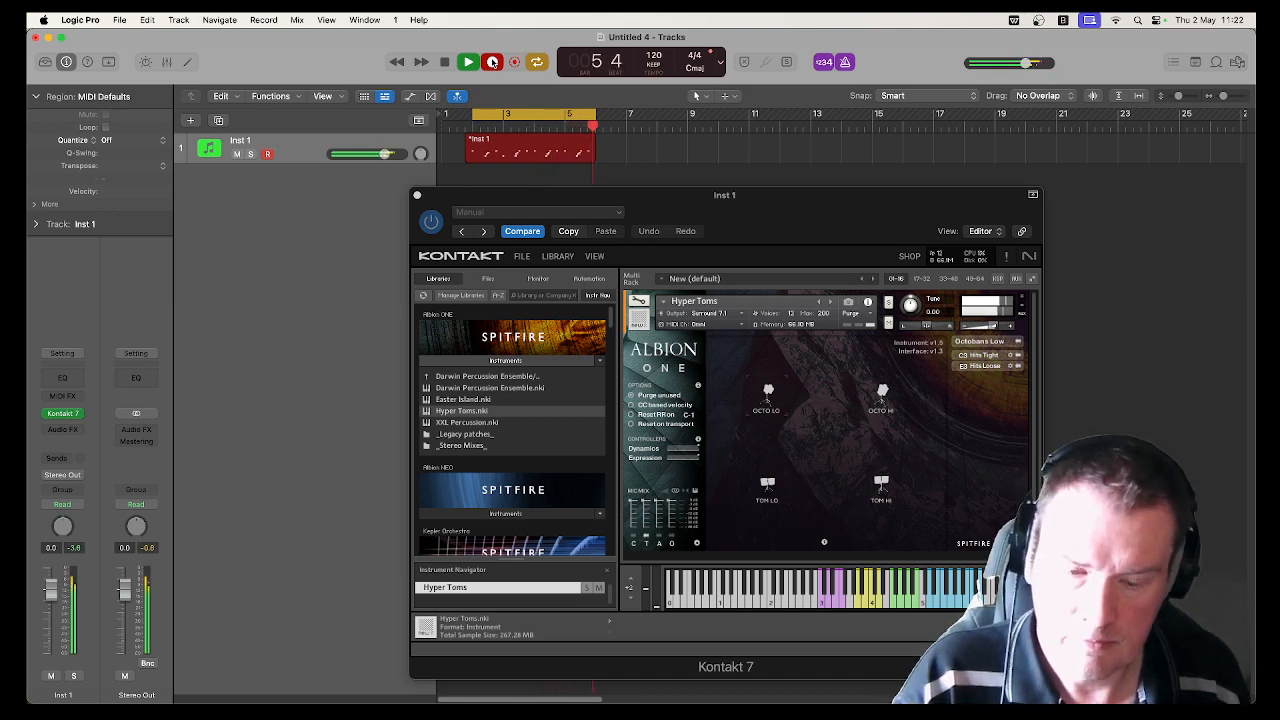
pyautogui.press('space')
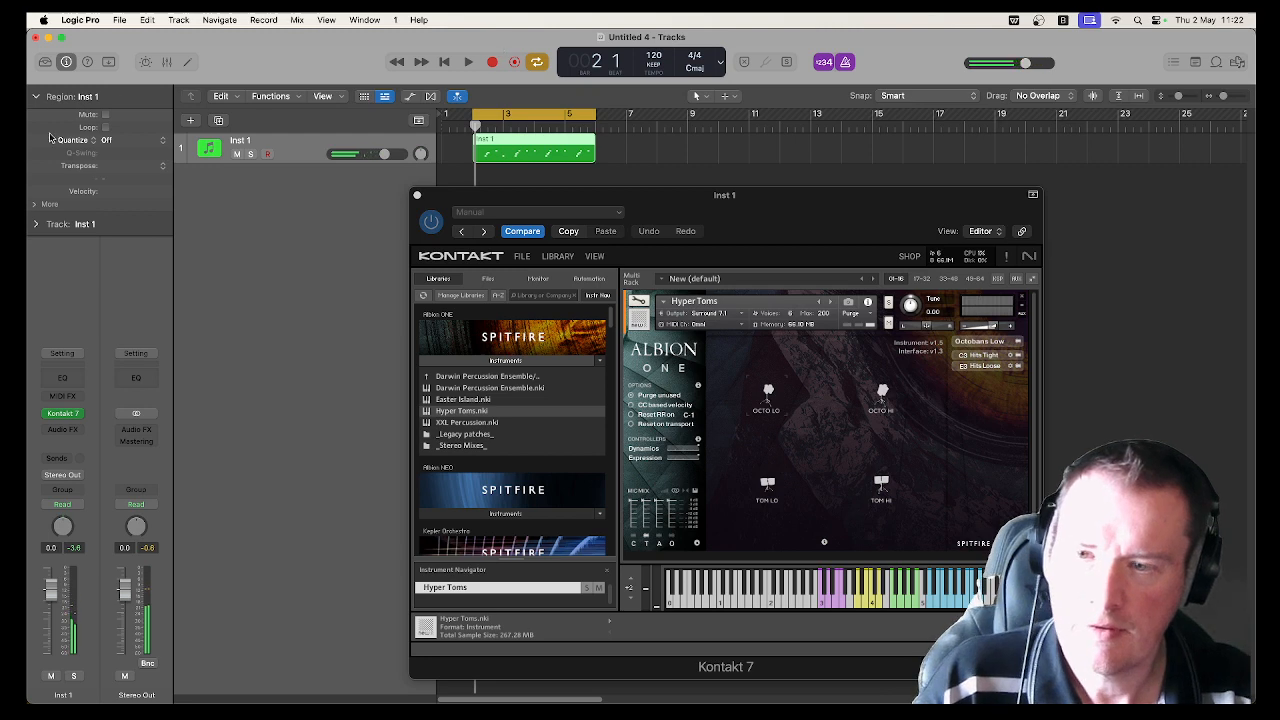
# Step: Open the recorded region in the Piano Roll and quantize all its notes to 1/16 Note
pyautogui.click(418, 196)
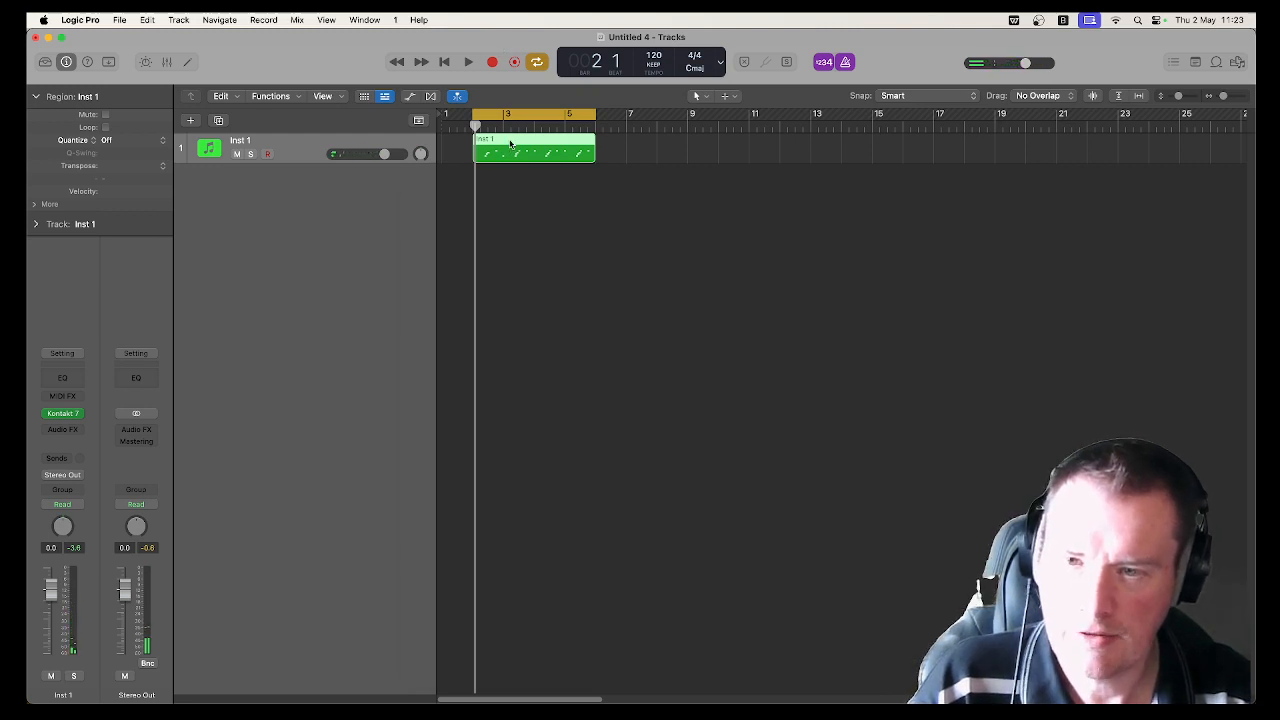
pyautogui.doubleClick(503, 153)
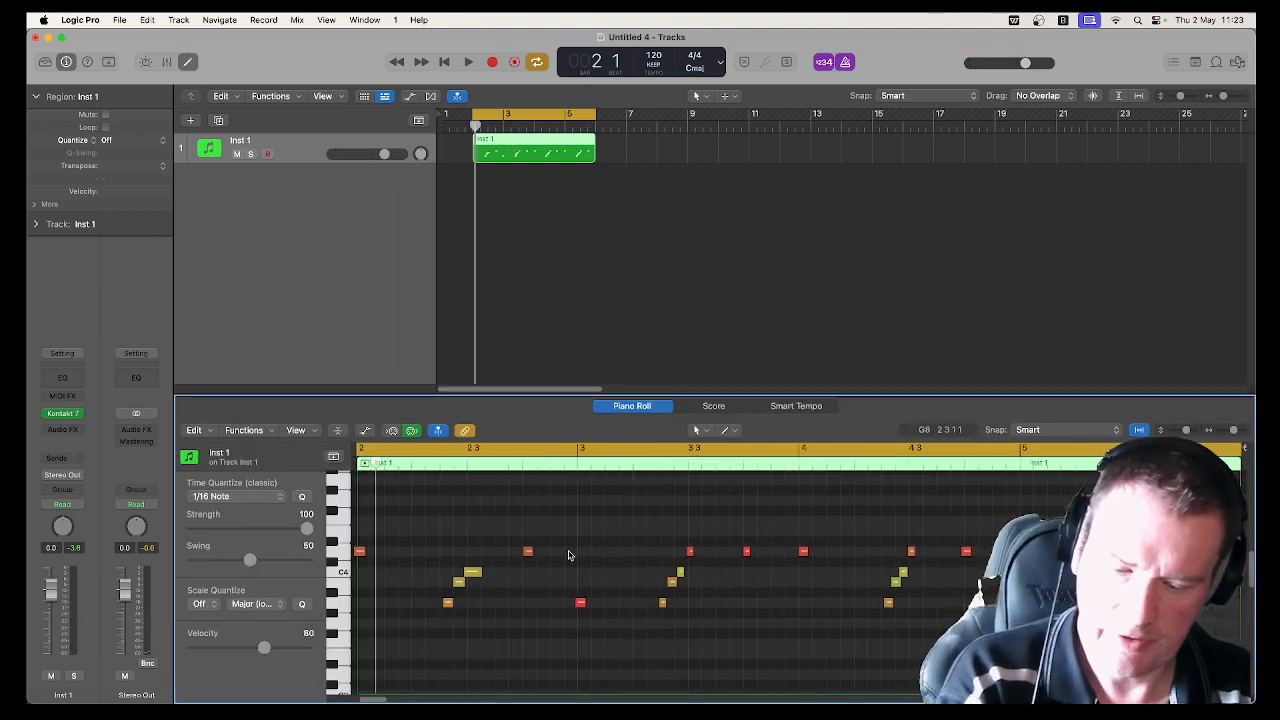
pyautogui.press('super+a')
pyautogui.press('q')
pyautogui.press('space')
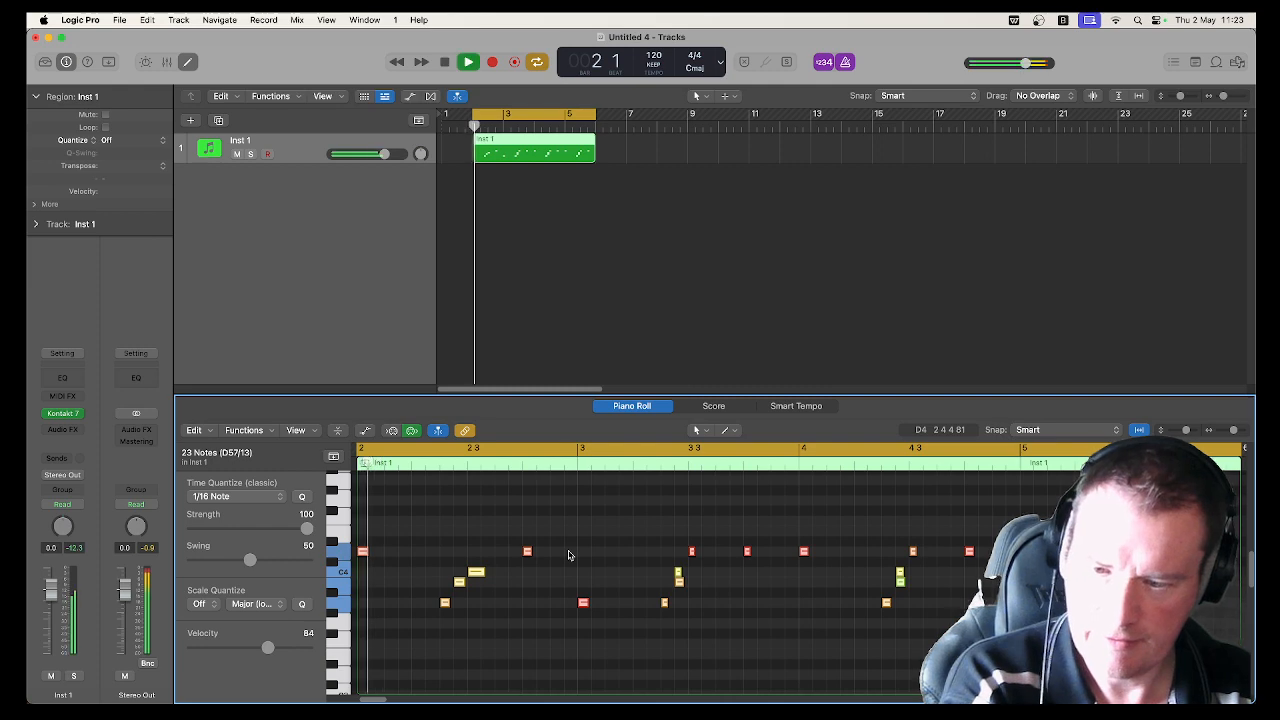
# Step: Shift the first two notes of the rising tom runs in bars 3, 4 and 5 one sixteenth earlier, and play the result
pyautogui.press('space')
pyautogui.moveTo(694, 627); pyautogui.dragTo(632, 574)
pyautogui.moveTo(678, 622); pyautogui.dragTo(650, 606)
pyautogui.click(669, 629)
pyautogui.press('space')
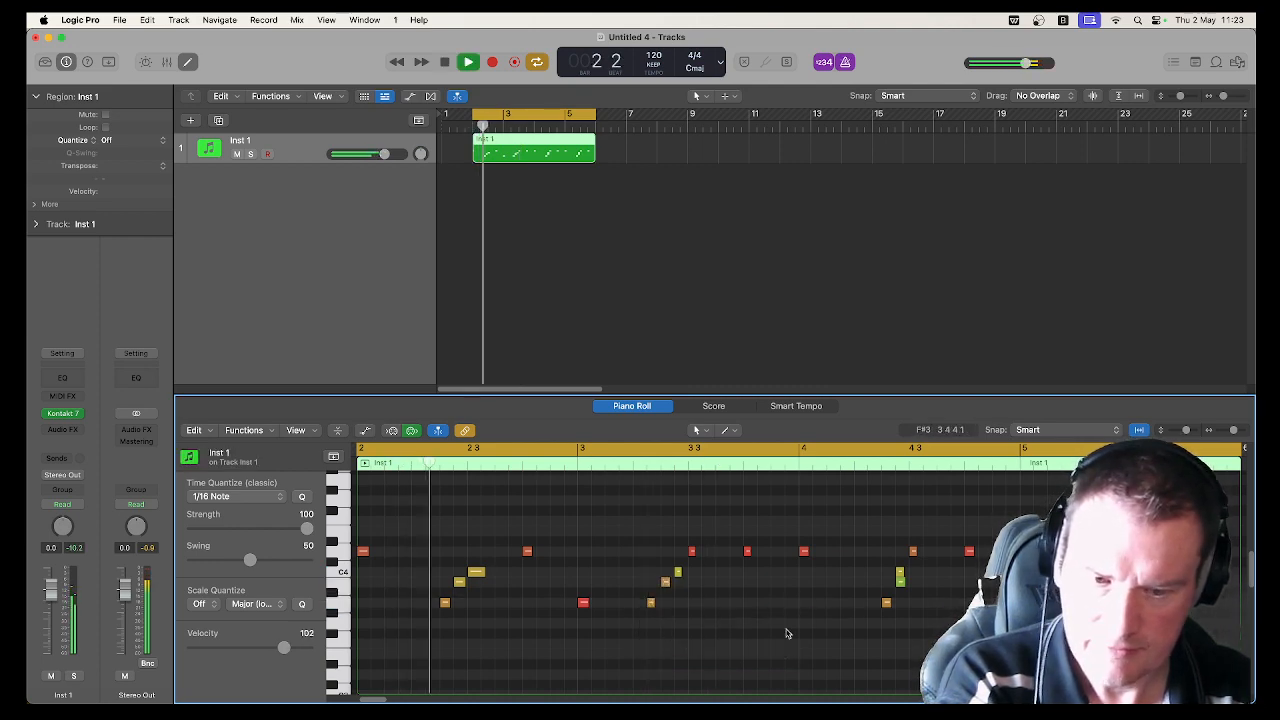
pyautogui.press('space')
pyautogui.moveTo(922, 628); pyautogui.dragTo(865, 604)
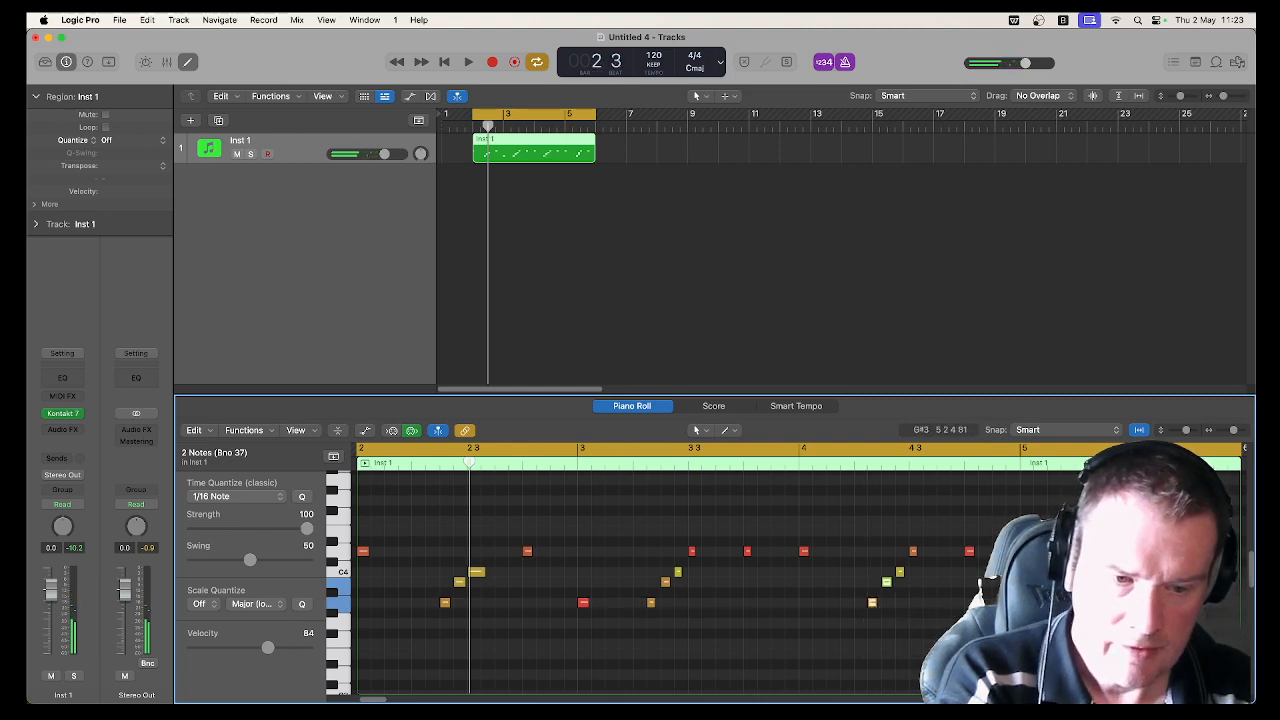
pyautogui.moveTo(1144, 628); pyautogui.dragTo(1110, 603)
pyautogui.press('space')
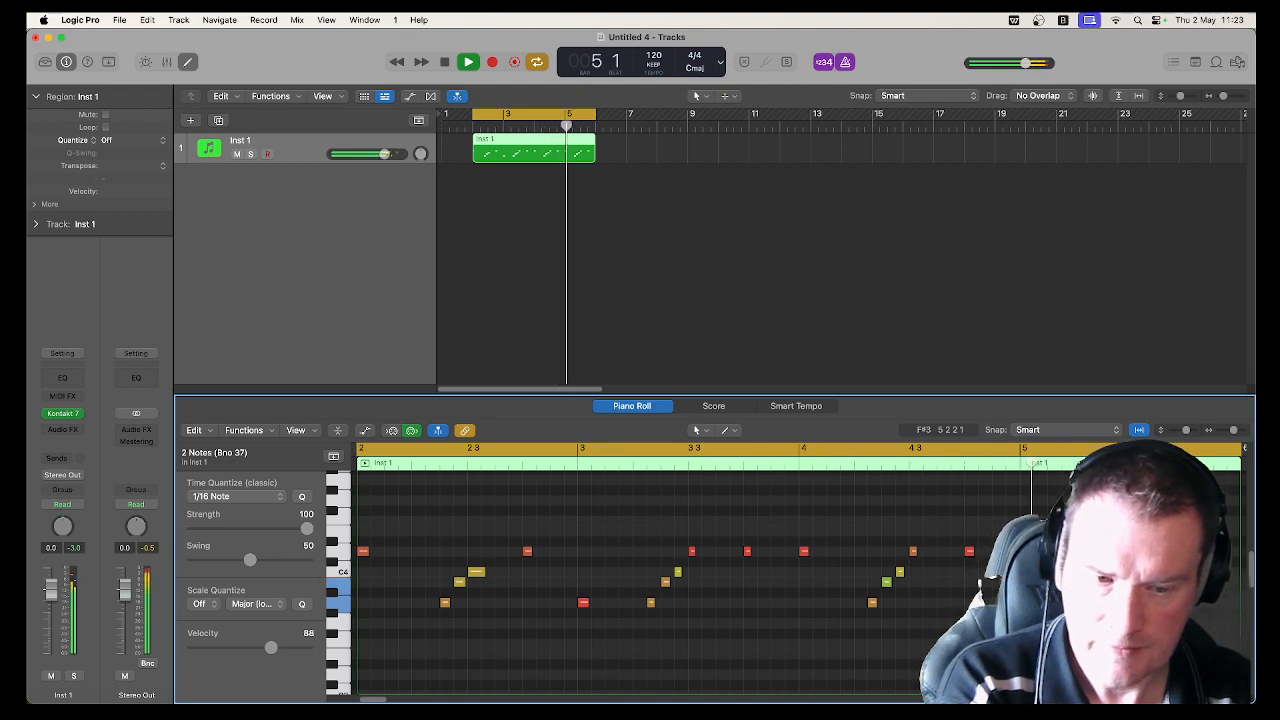
pyautogui.press('space')
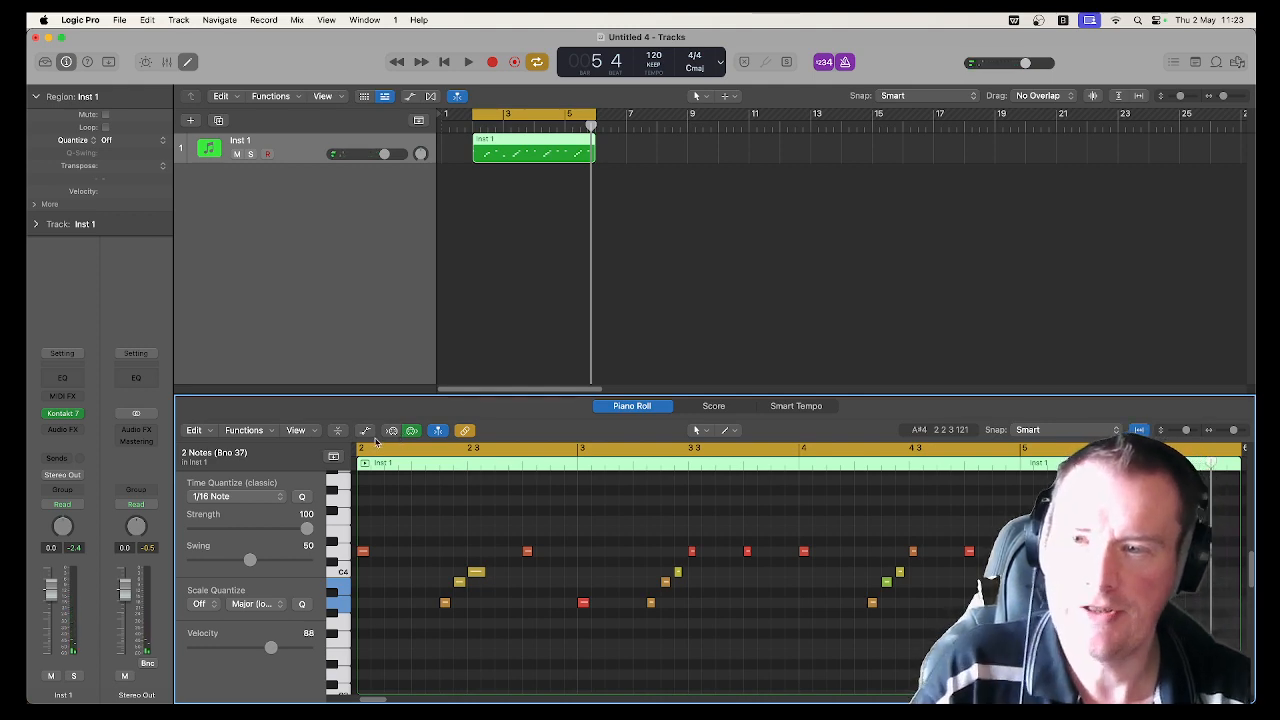
# Step: Show automation on the Inst 1 track and compare its region Note Velocity view with its track Volume view
pyautogui.click(411, 97)
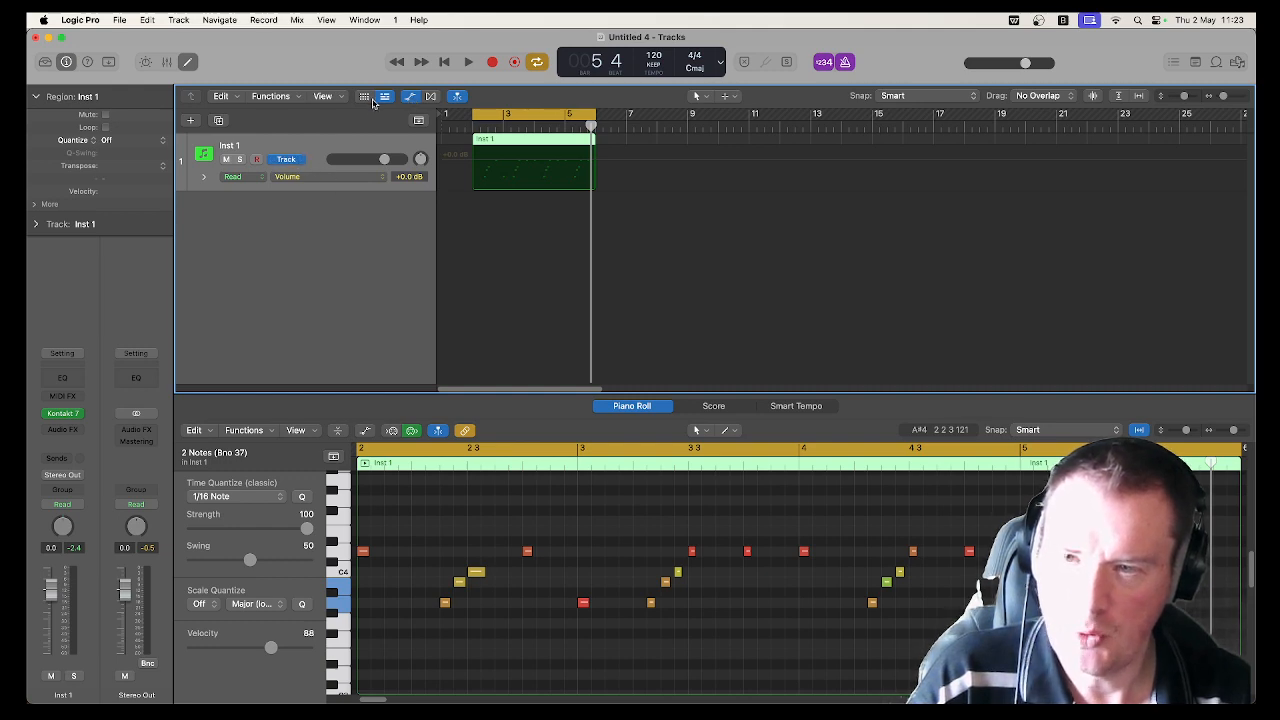
pyautogui.click(288, 162)
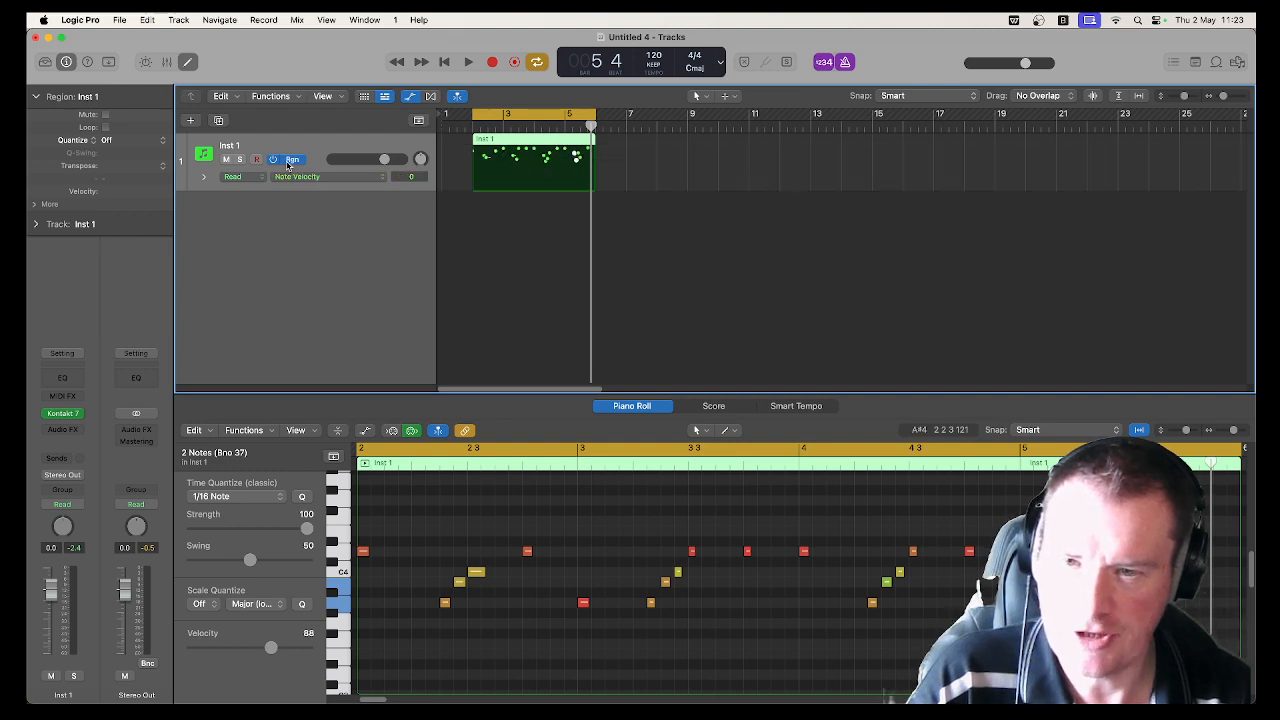
pyautogui.click(288, 162)
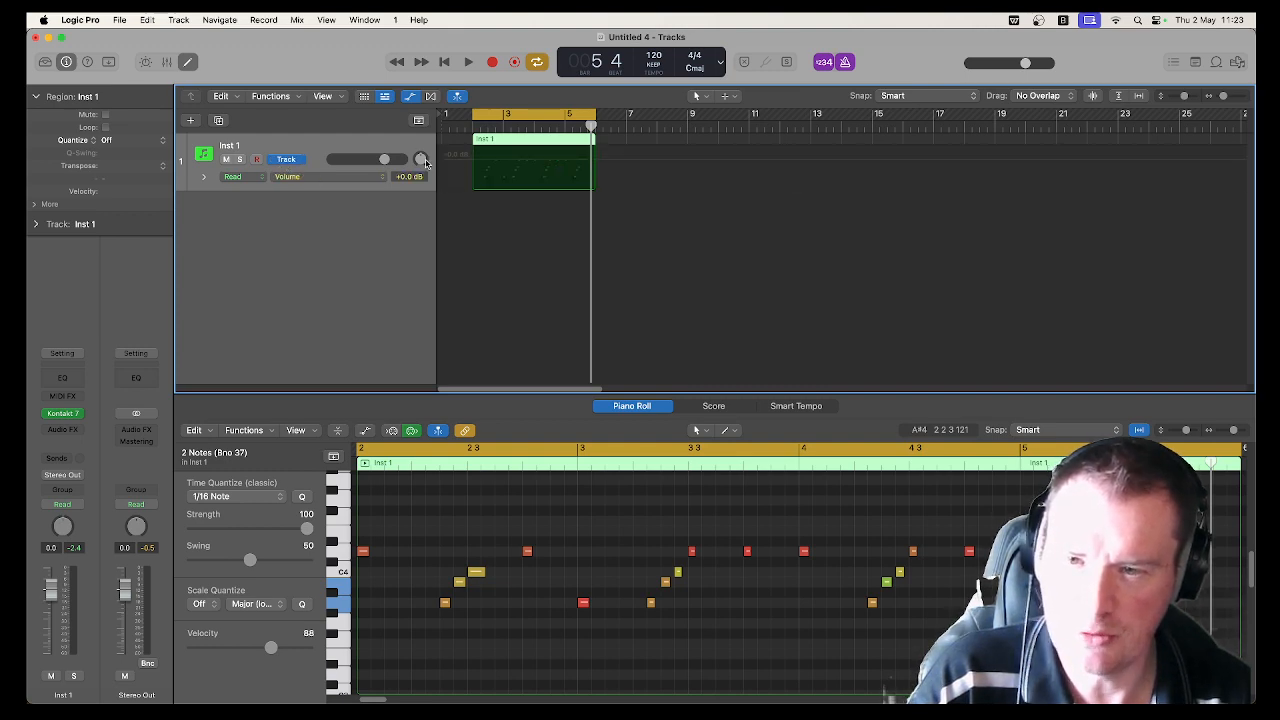
pyautogui.click(293, 160)
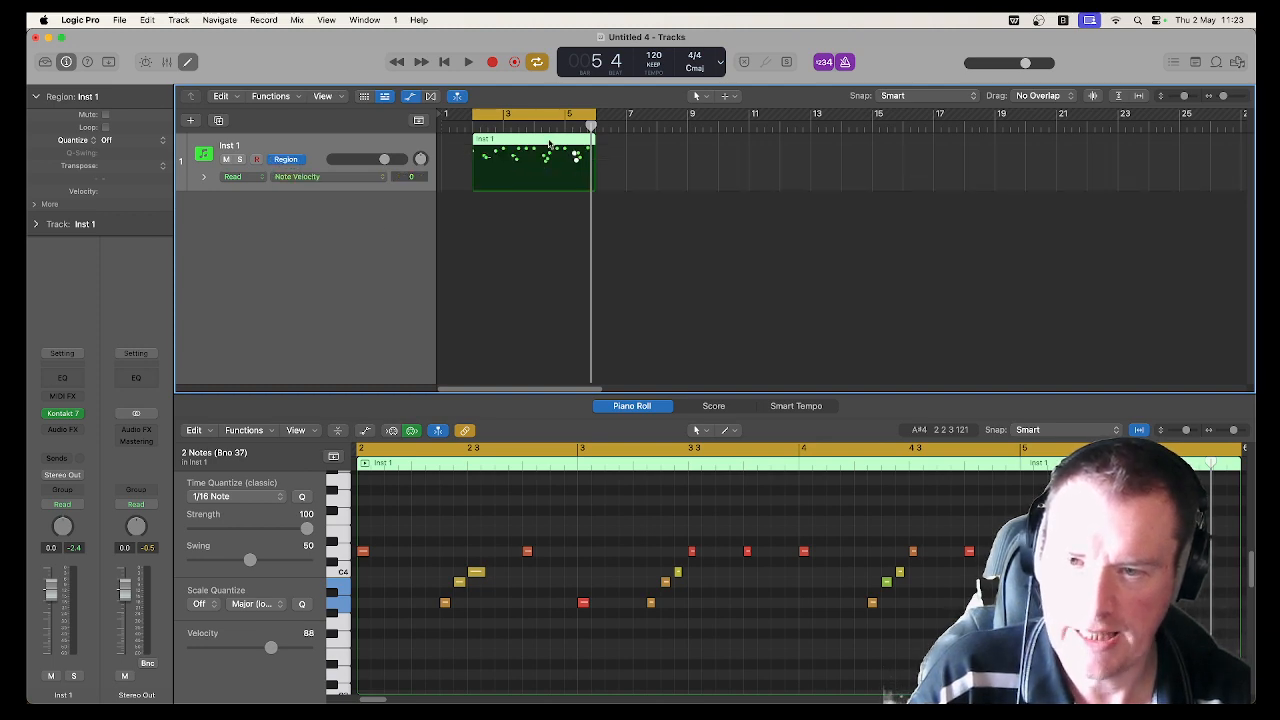
pyautogui.click(295, 160)
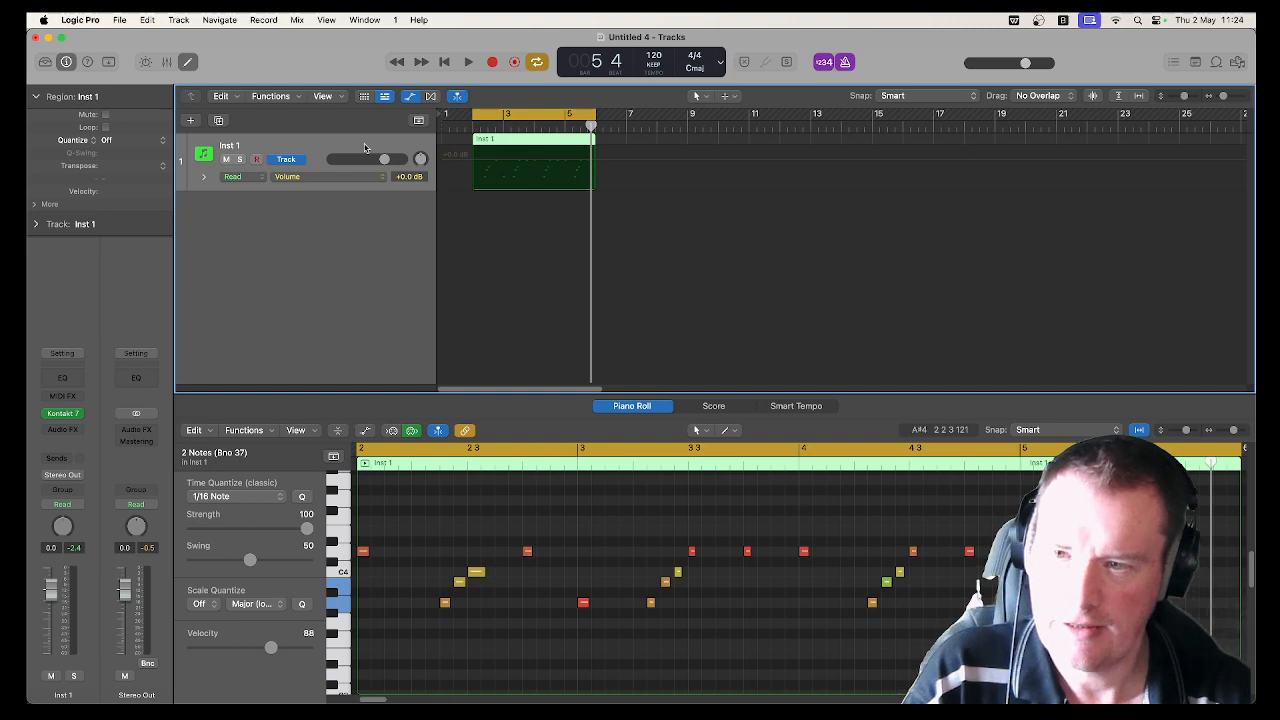
# Step: Enlarge the Piano Roll and show its automation lane with the region's Note Velocity
pyautogui.moveTo(442, 393); pyautogui.dragTo(442, 262)
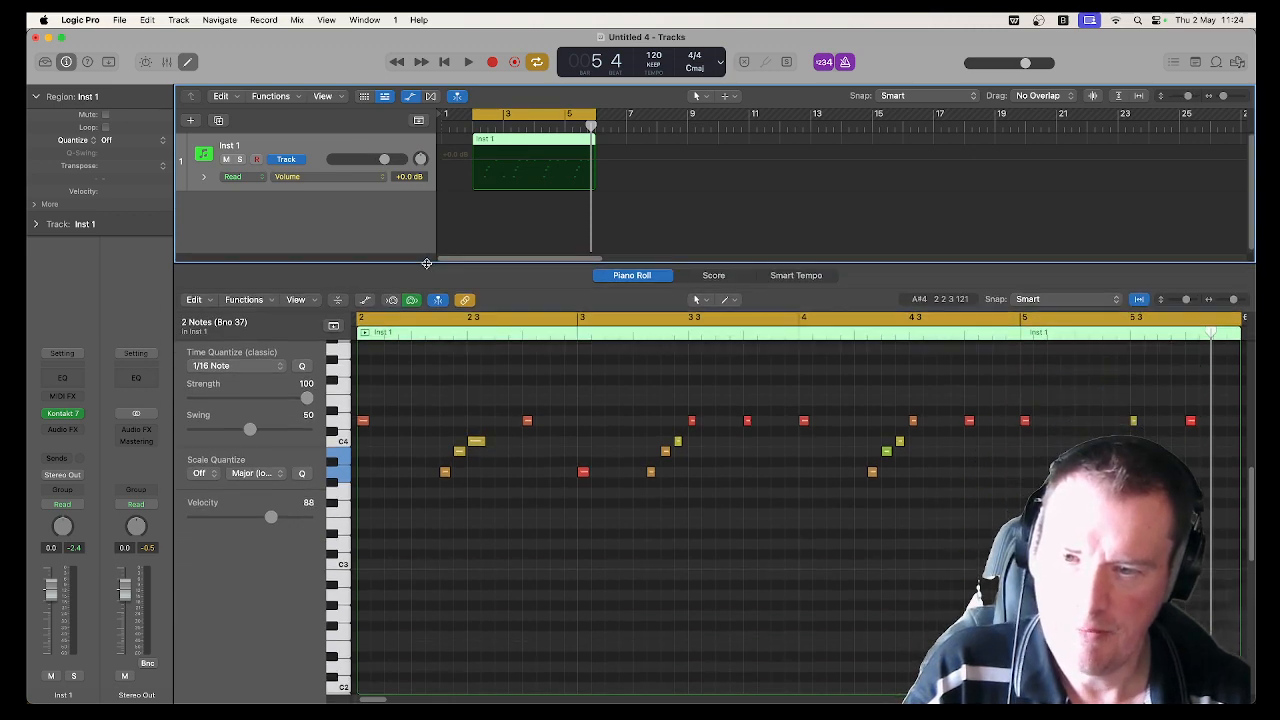
pyautogui.scroll(1, 576, 493)
pyautogui.scroll(1, 578, 493)
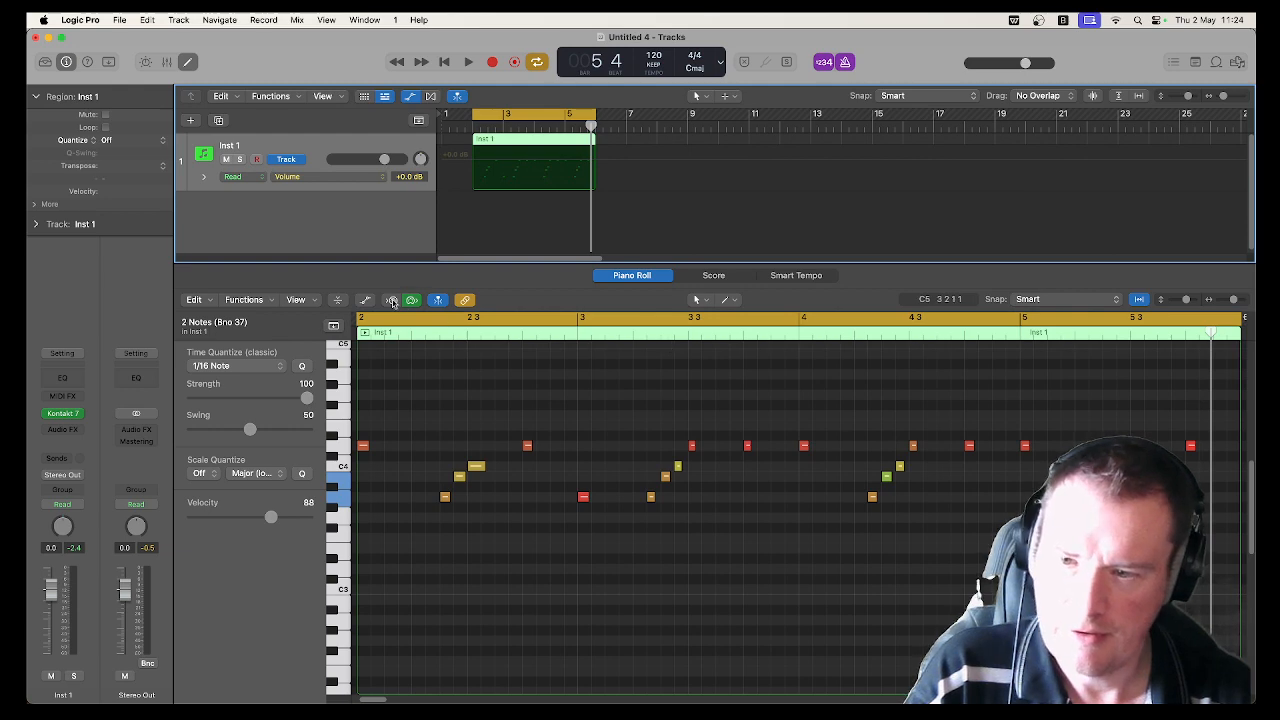
pyautogui.click(366, 300)
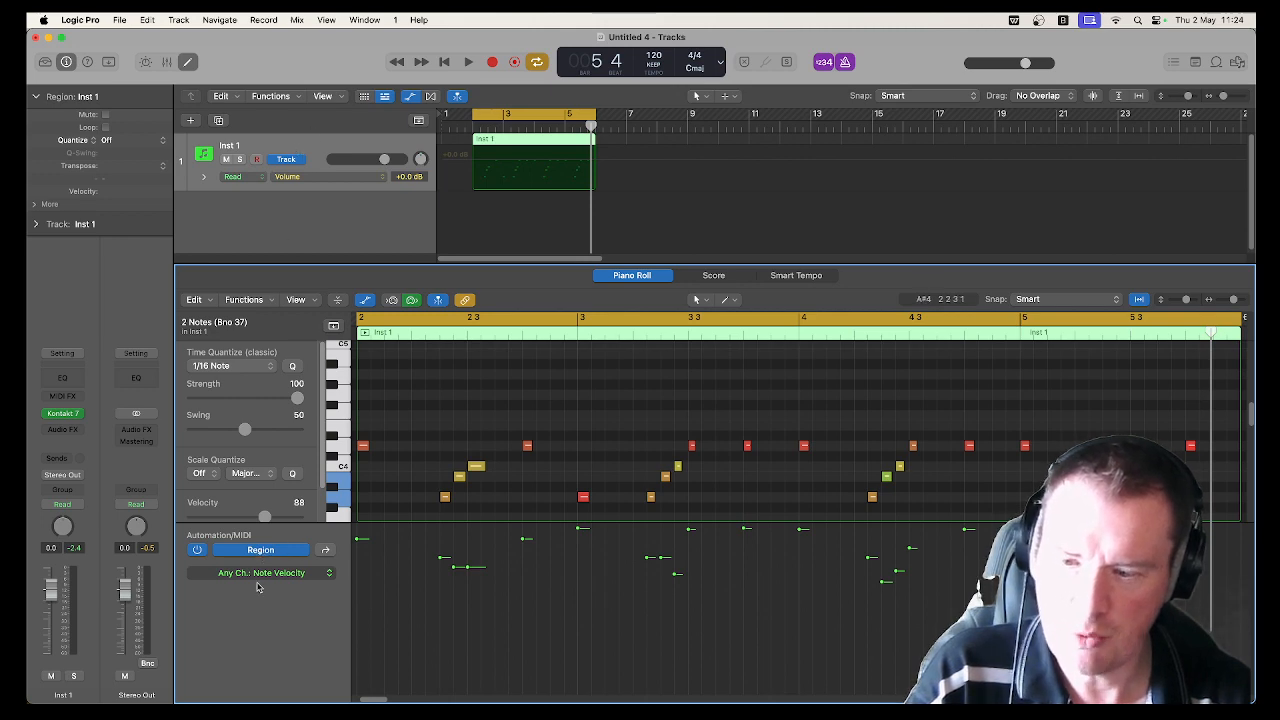
pyautogui.click(273, 551)
pyautogui.click(273, 551)
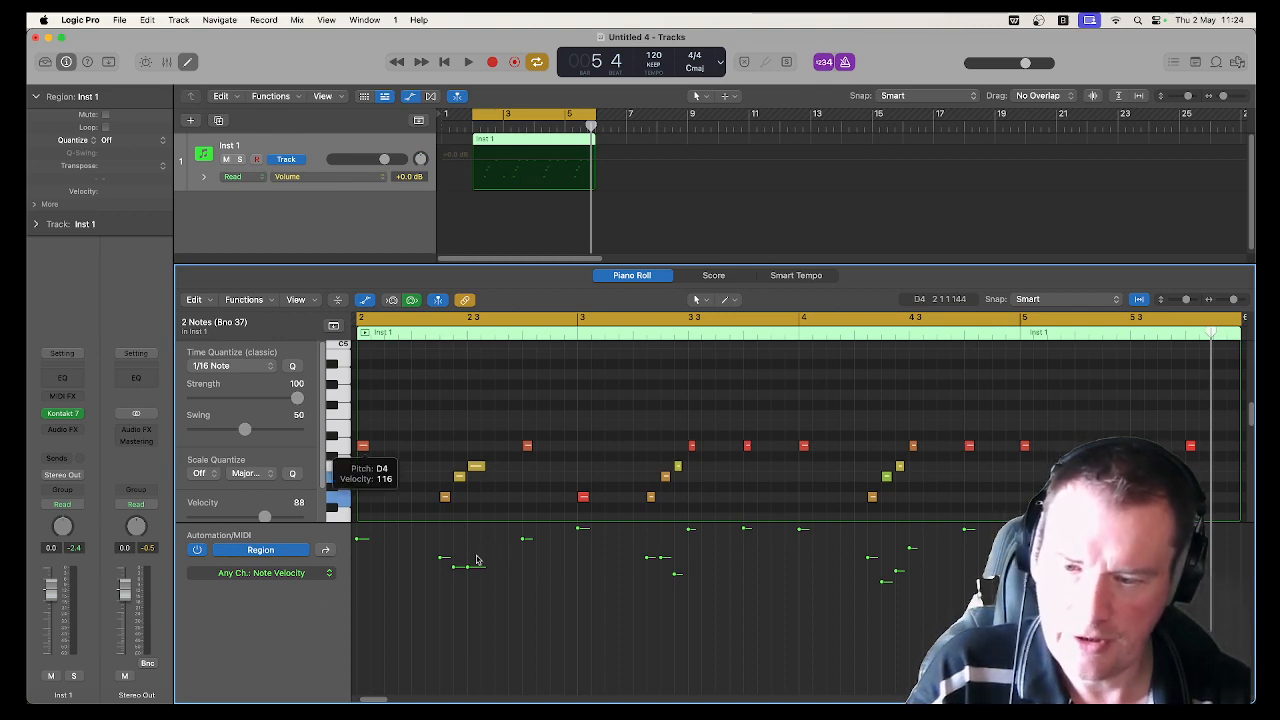
# Step: Reshape the velocities of the tom run in bar 2 into a crescendo with much softer first notes, and play it back
pyautogui.click(443, 558)
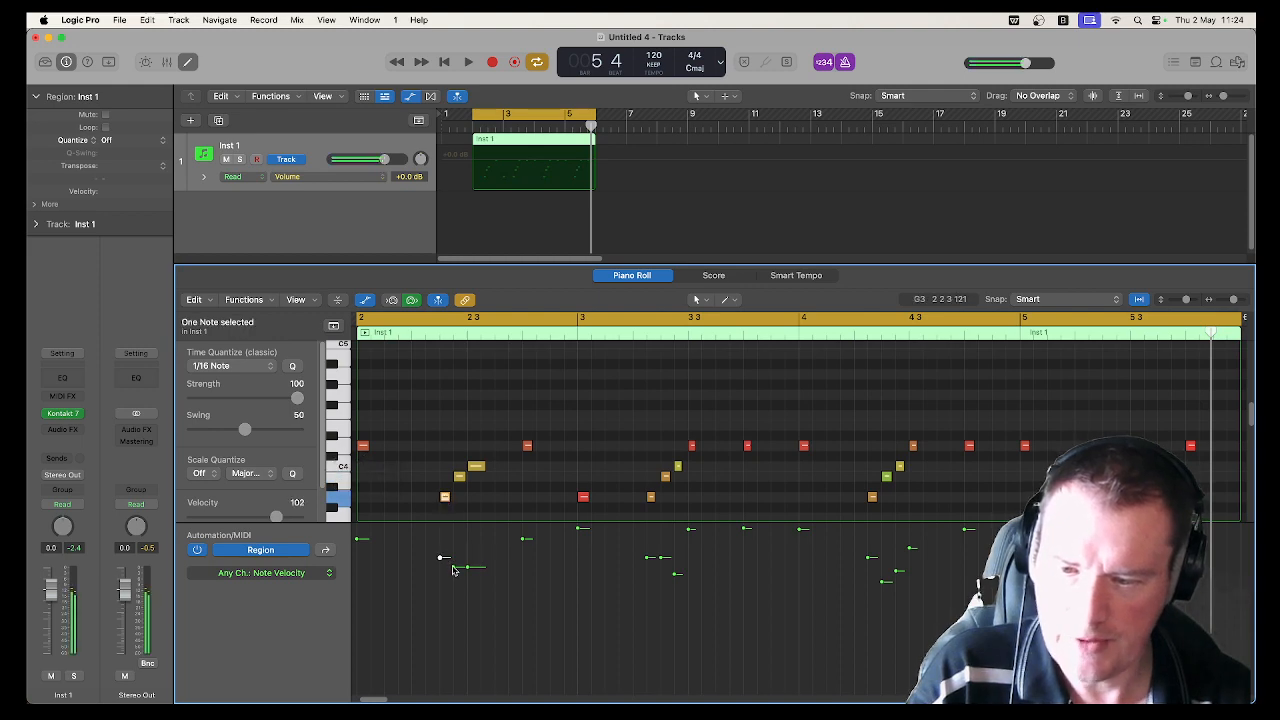
pyautogui.moveTo(443, 558); pyautogui.dragTo(523, 530)
pyautogui.press('space')
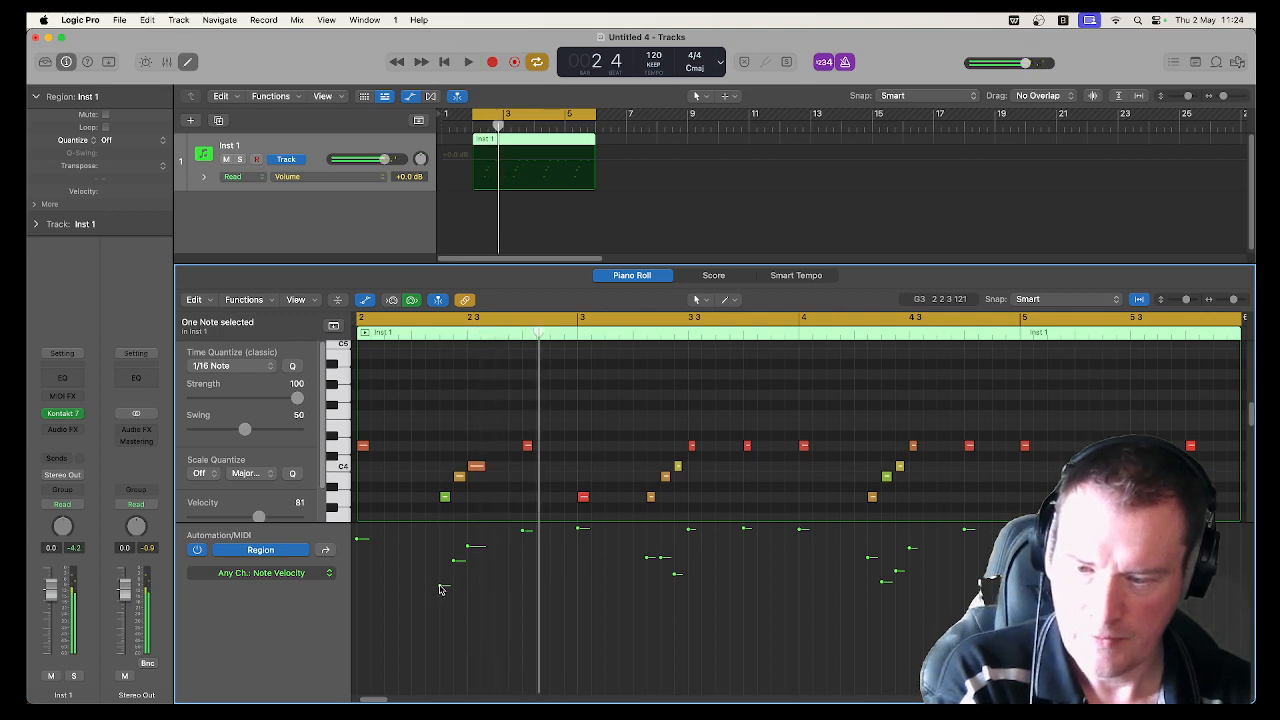
pyautogui.moveTo(443, 586); pyautogui.dragTo(443, 633)
pyautogui.moveTo(455, 565); pyautogui.dragTo(457, 597)
pyautogui.moveTo(466, 549); pyautogui.dragTo(470, 565)
pyautogui.press('space')
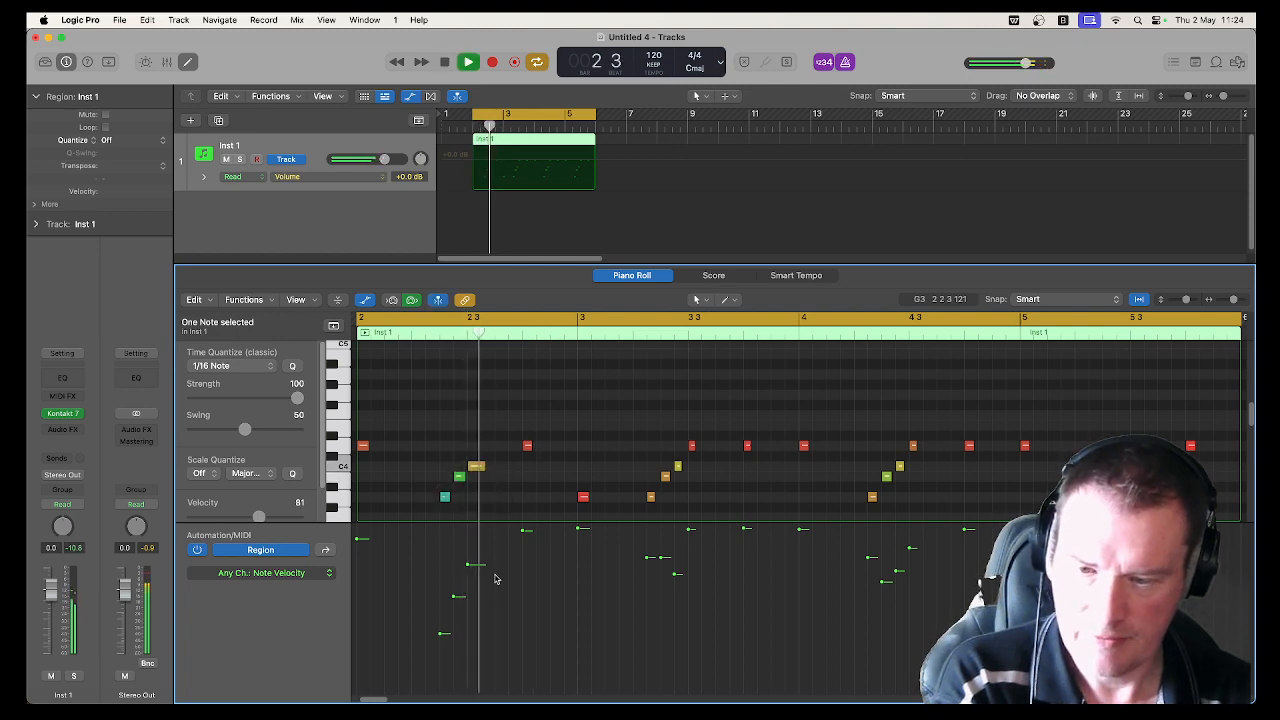
pyautogui.press('space')
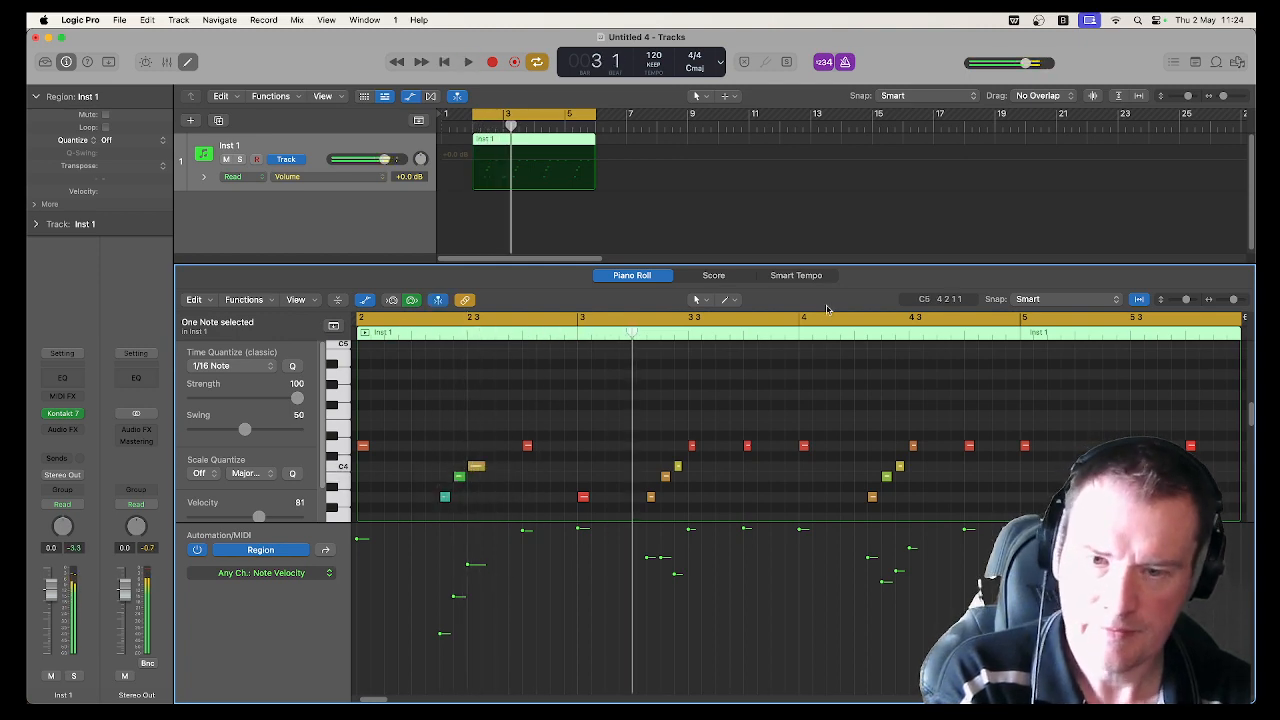
# Step: Draw rising velocity ramps over the tom runs in bars 2 to 5 with the Pencil tool, and play the result
pyautogui.click(705, 301)
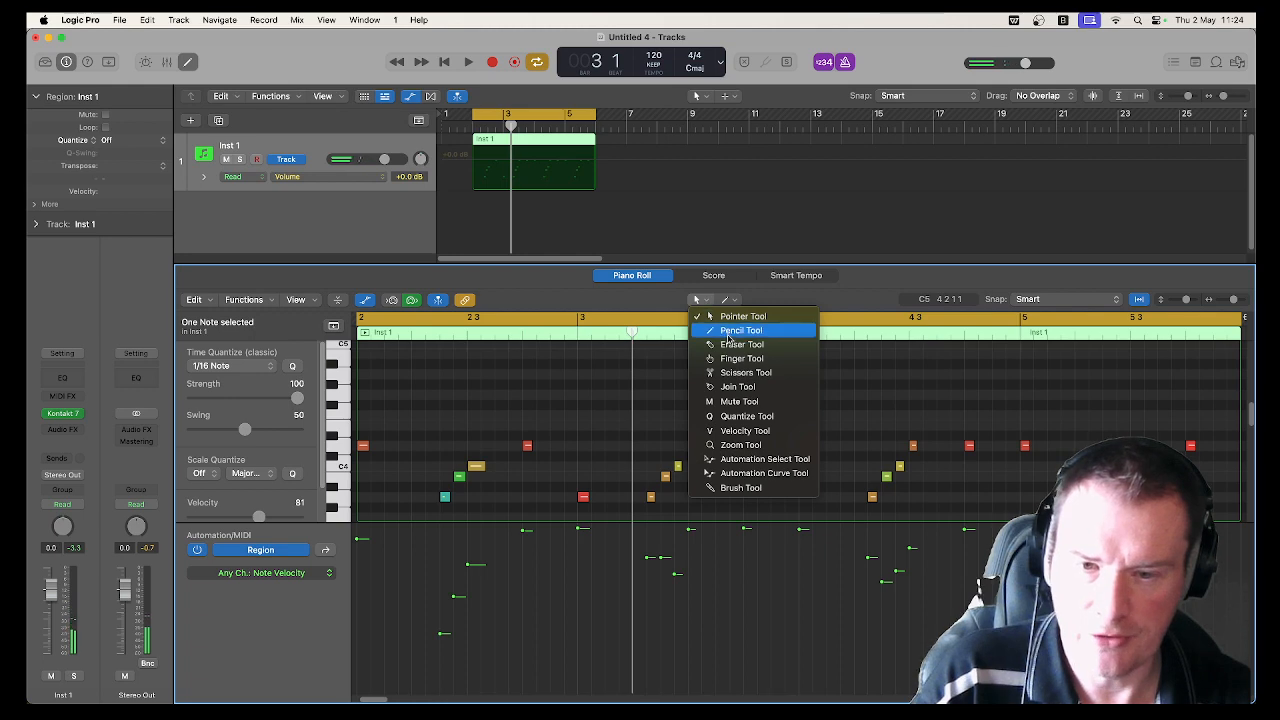
pyautogui.click(730, 331)
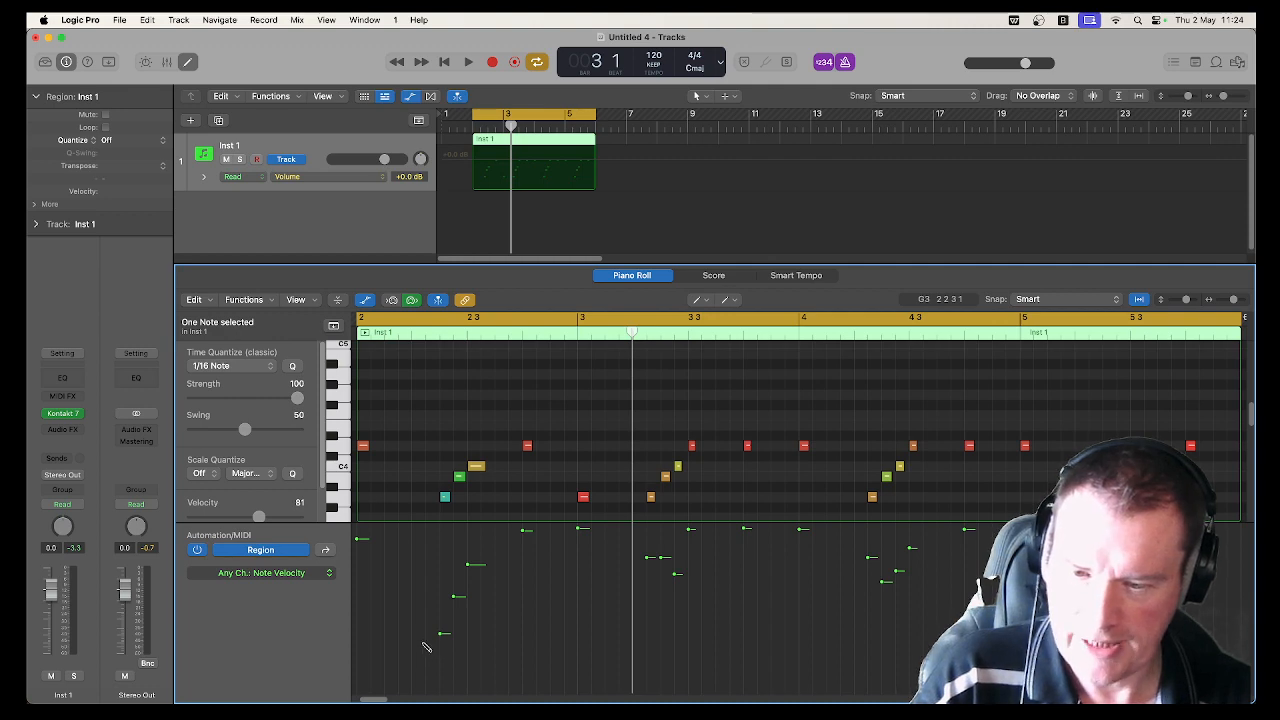
pyautogui.moveTo(425, 647); pyautogui.dragTo(505, 537)
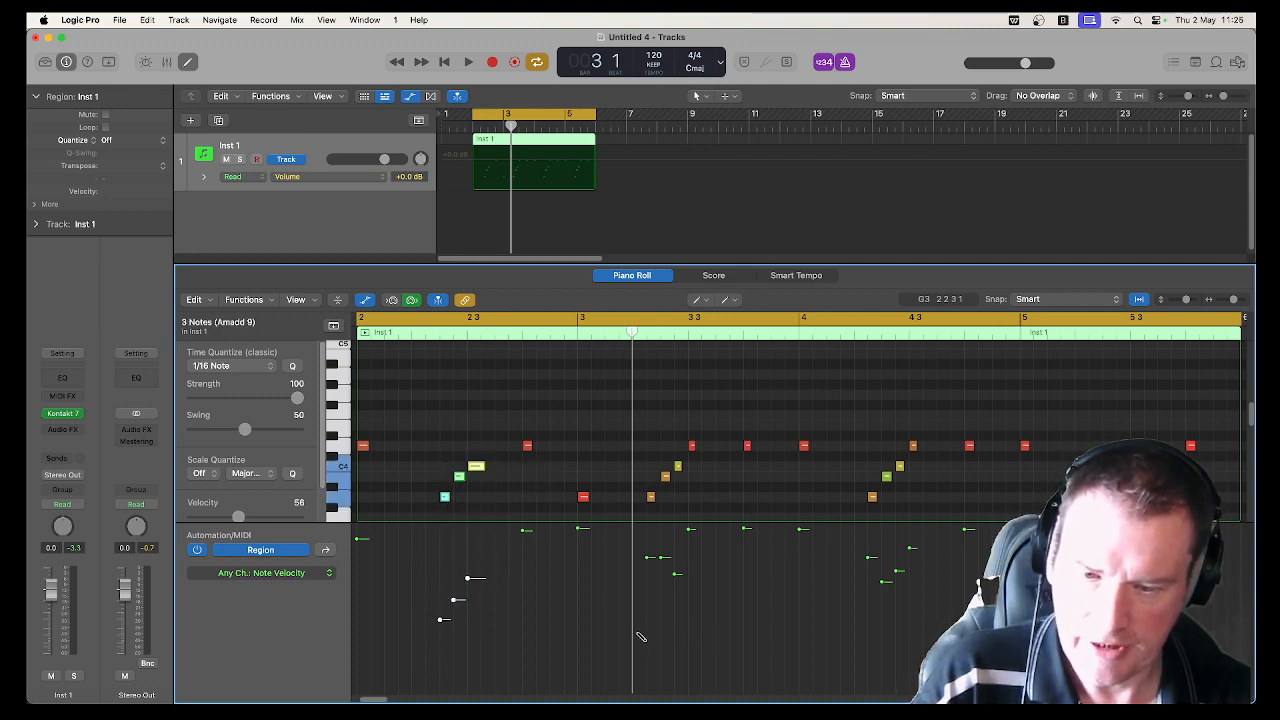
pyautogui.moveTo(641, 637); pyautogui.dragTo(690, 550)
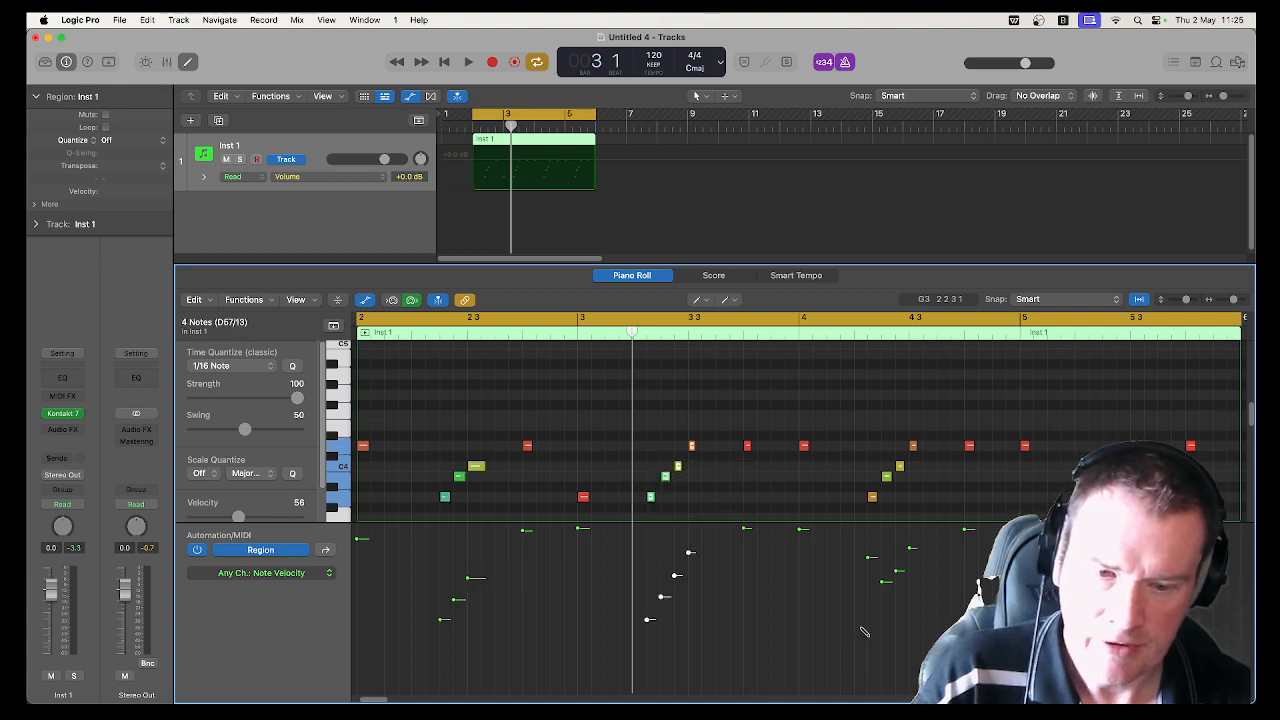
pyautogui.moveTo(864, 632); pyautogui.dragTo(910, 556)
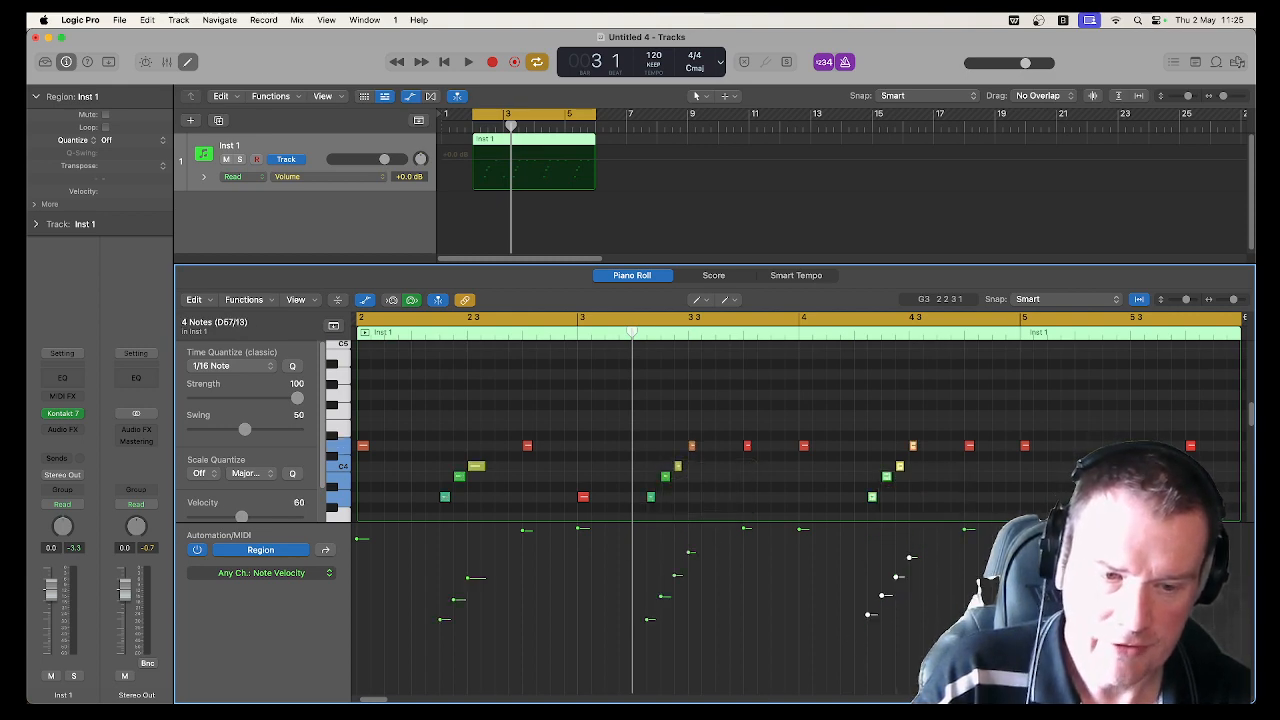
pyautogui.moveTo(1085, 632); pyautogui.dragTo(1131, 556)
pyautogui.press('space')
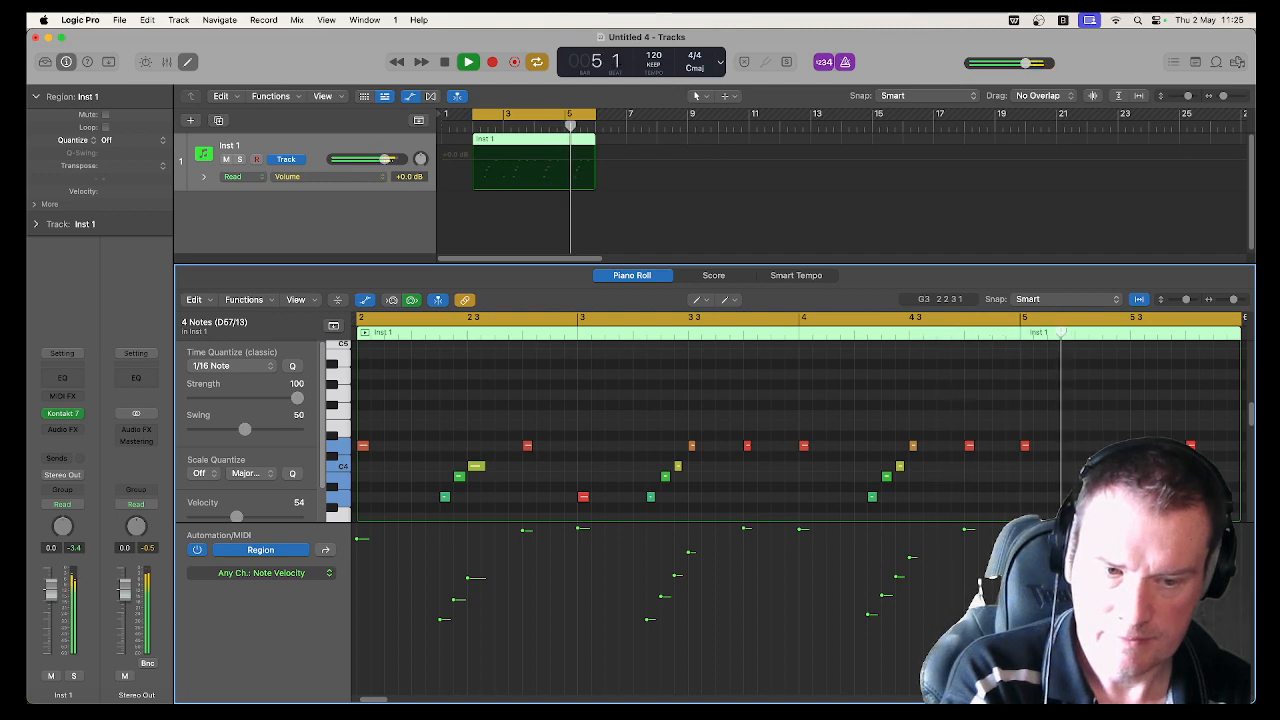
pyautogui.press('space')
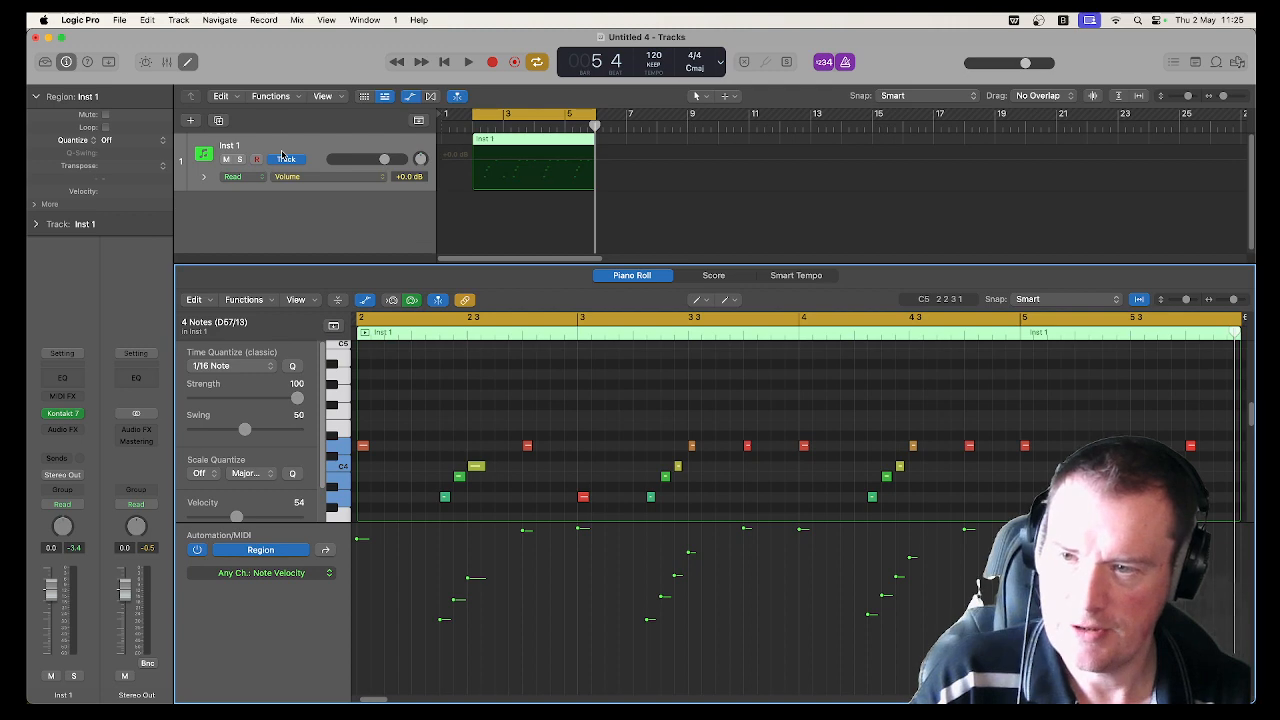
# Step: Hide the track automation to give the Tracks area more room, and mute the Inst 1 track
pyautogui.click(411, 95)
pyautogui.moveTo(392, 262); pyautogui.dragTo(390, 365)
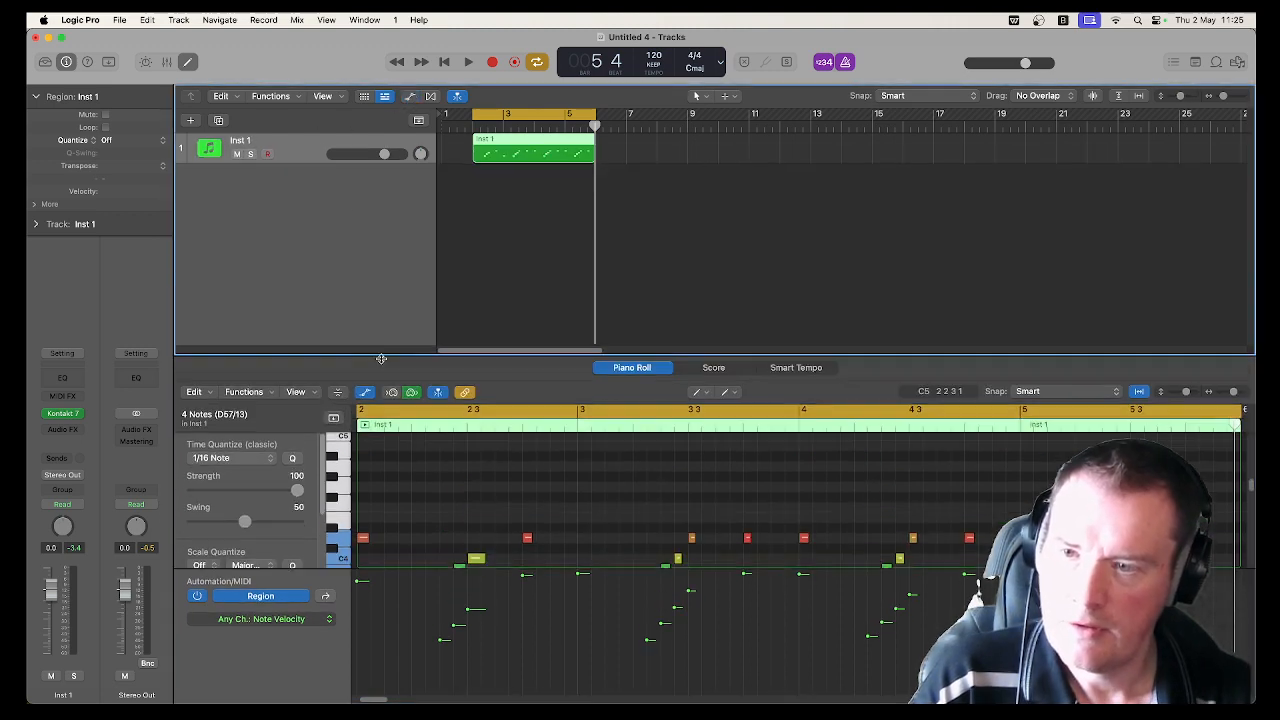
pyautogui.click(238, 154)
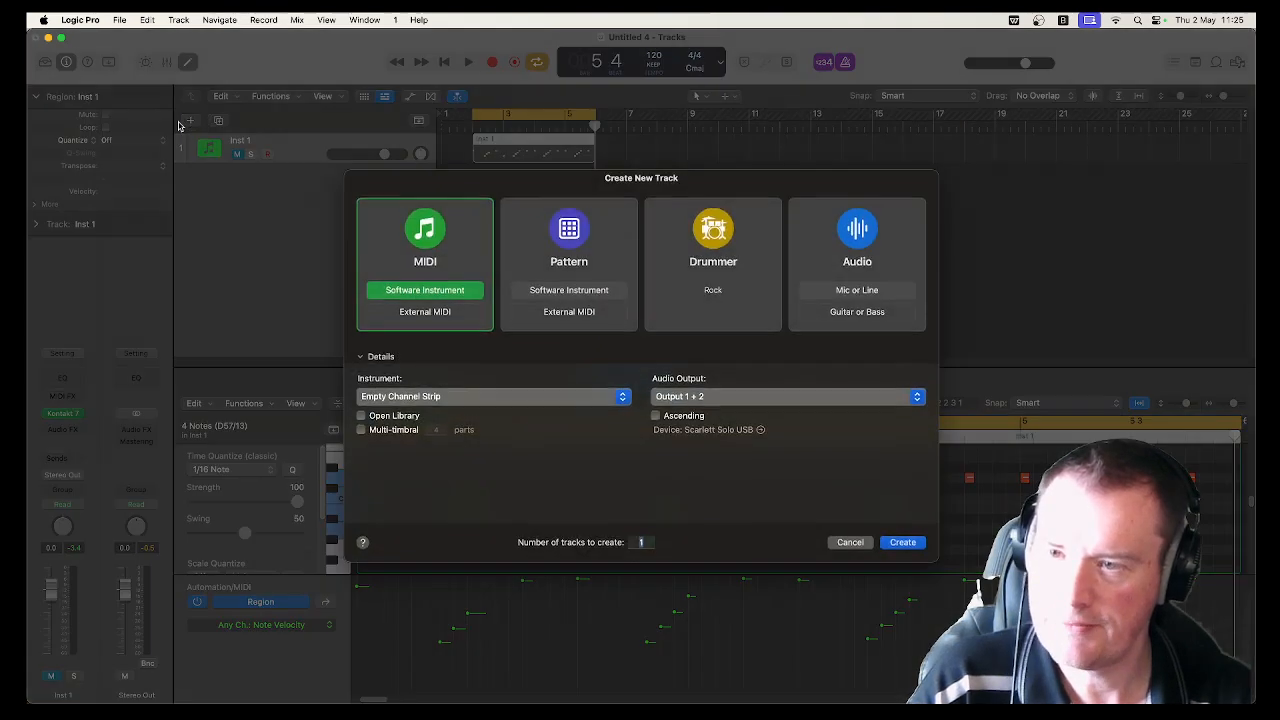
# Step: Create one new software instrument track with an empty channel strip
pyautogui.click(190, 121)
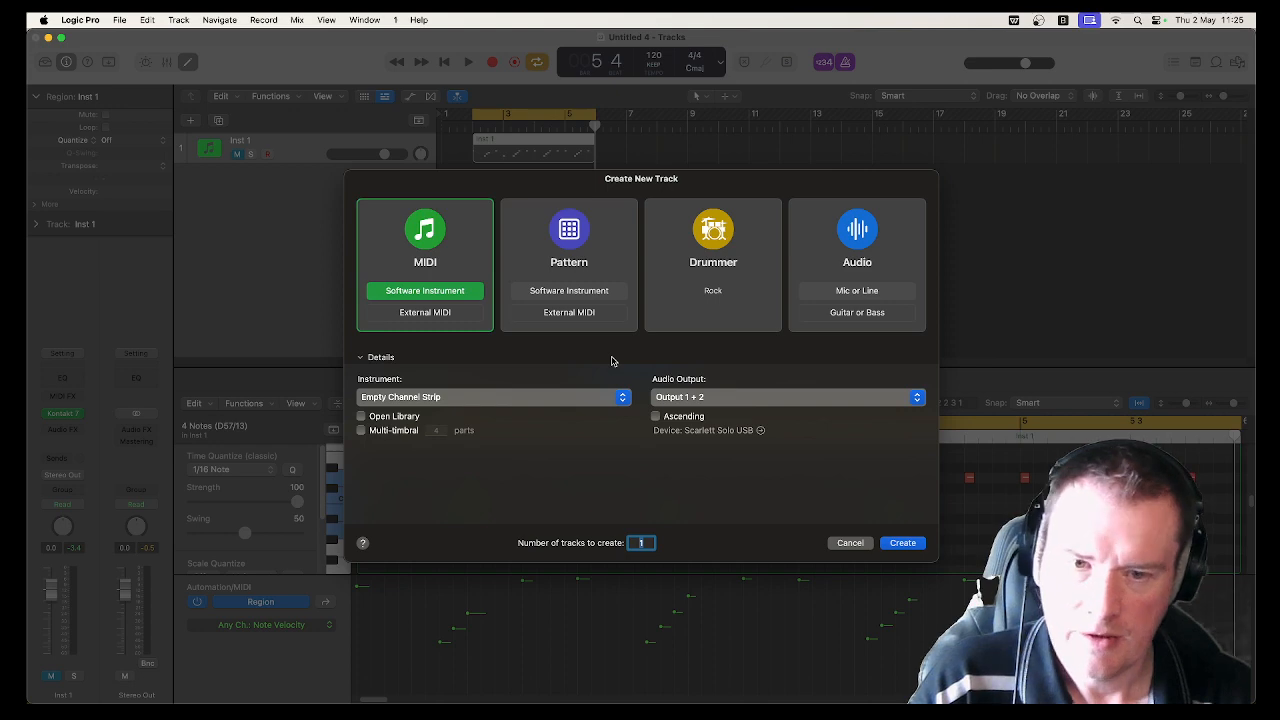
pyautogui.click(901, 543)
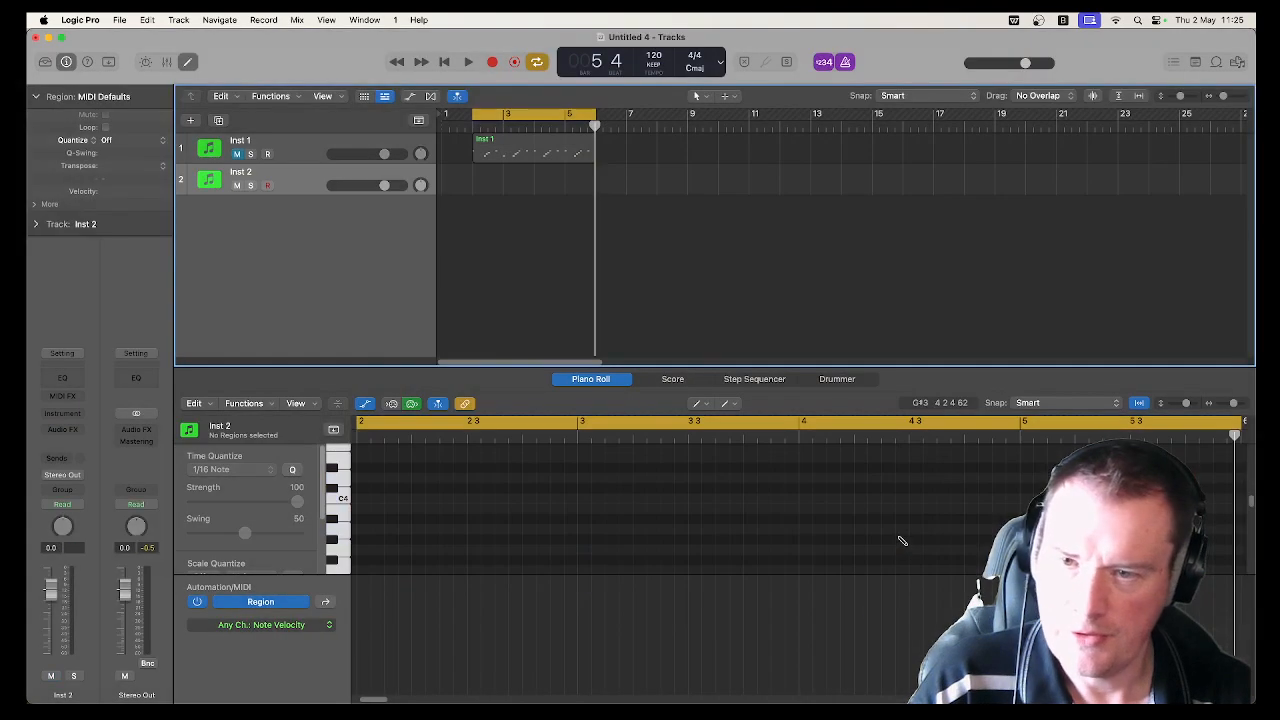
pyautogui.click(75, 421)
pyautogui.moveTo(100, 266)
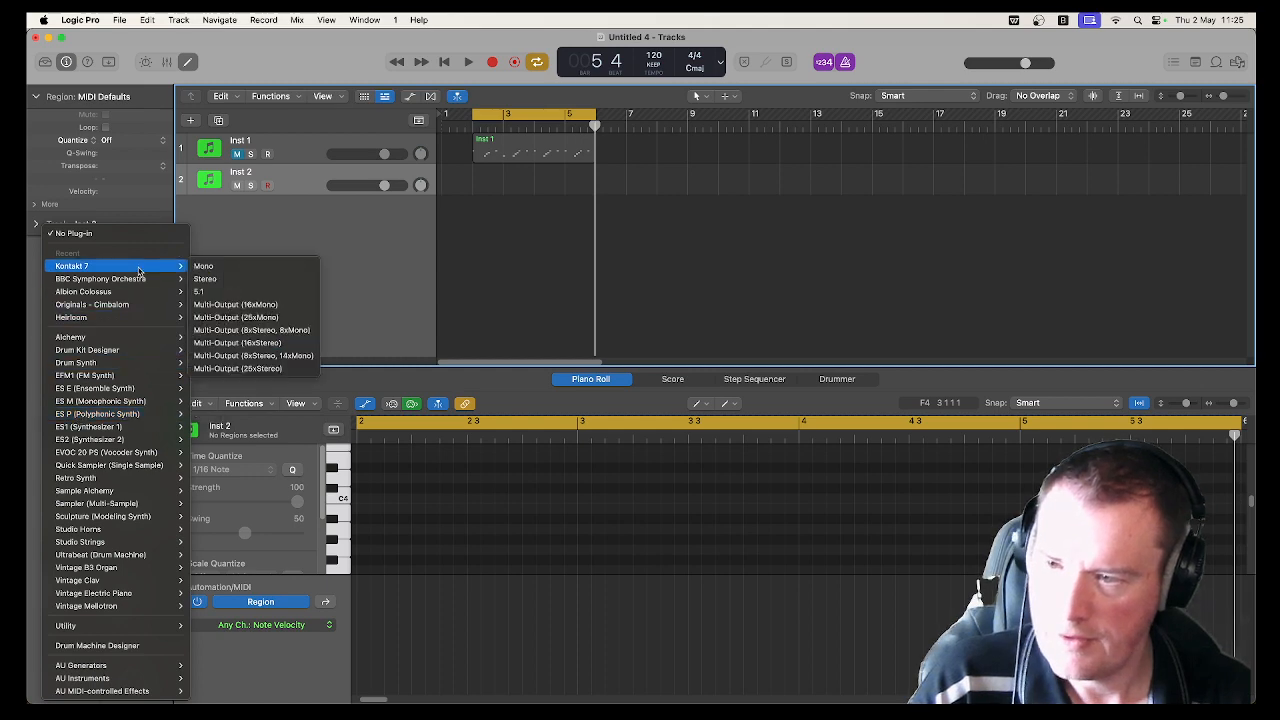
pyautogui.click(219, 280)
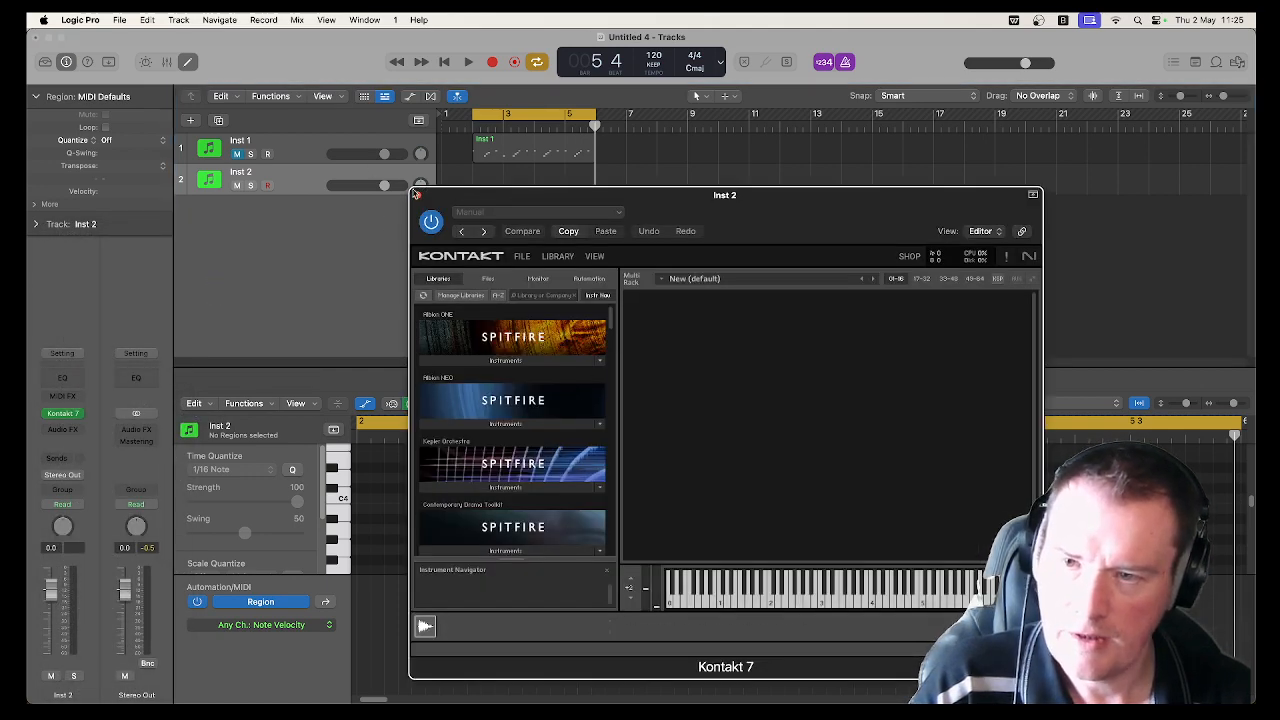
pyautogui.click(417, 196)
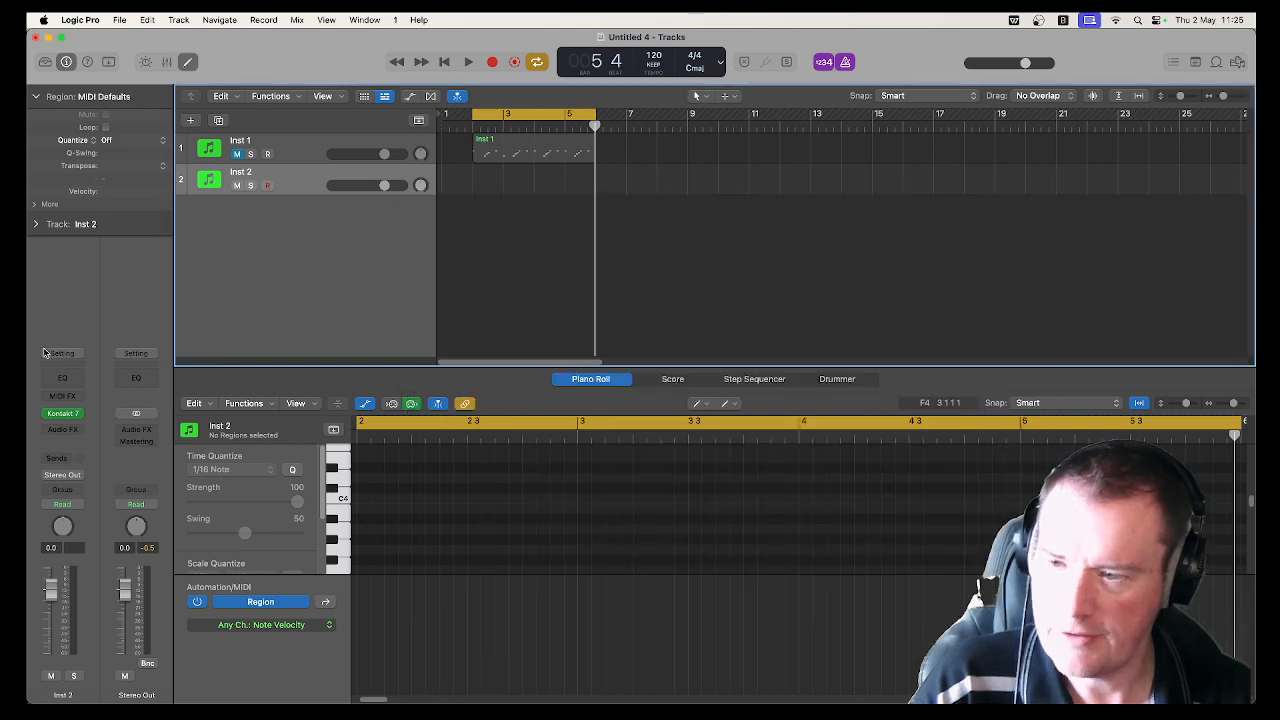
# Step: Load BBC Symphony Orchestra in stereo on the Inst 2 track and choose its Strings Celli instrument
pyautogui.click(79, 419)
pyautogui.moveTo(160, 279)
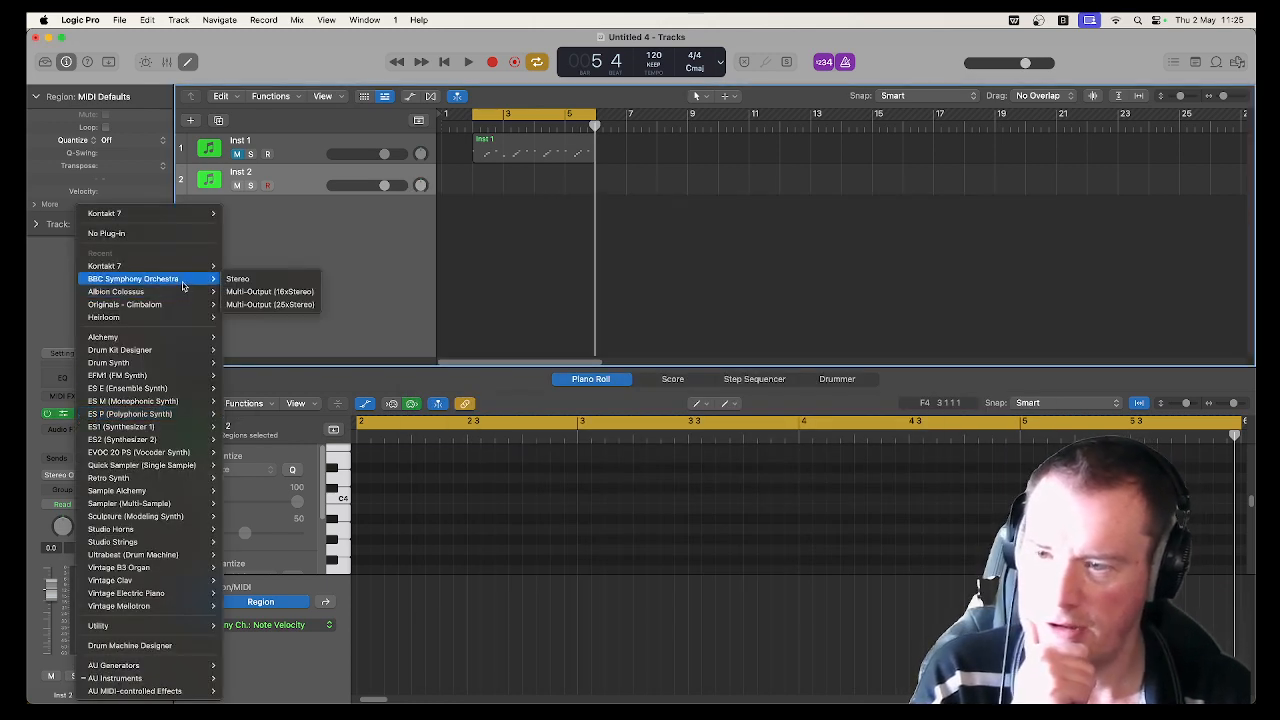
pyautogui.click(242, 284)
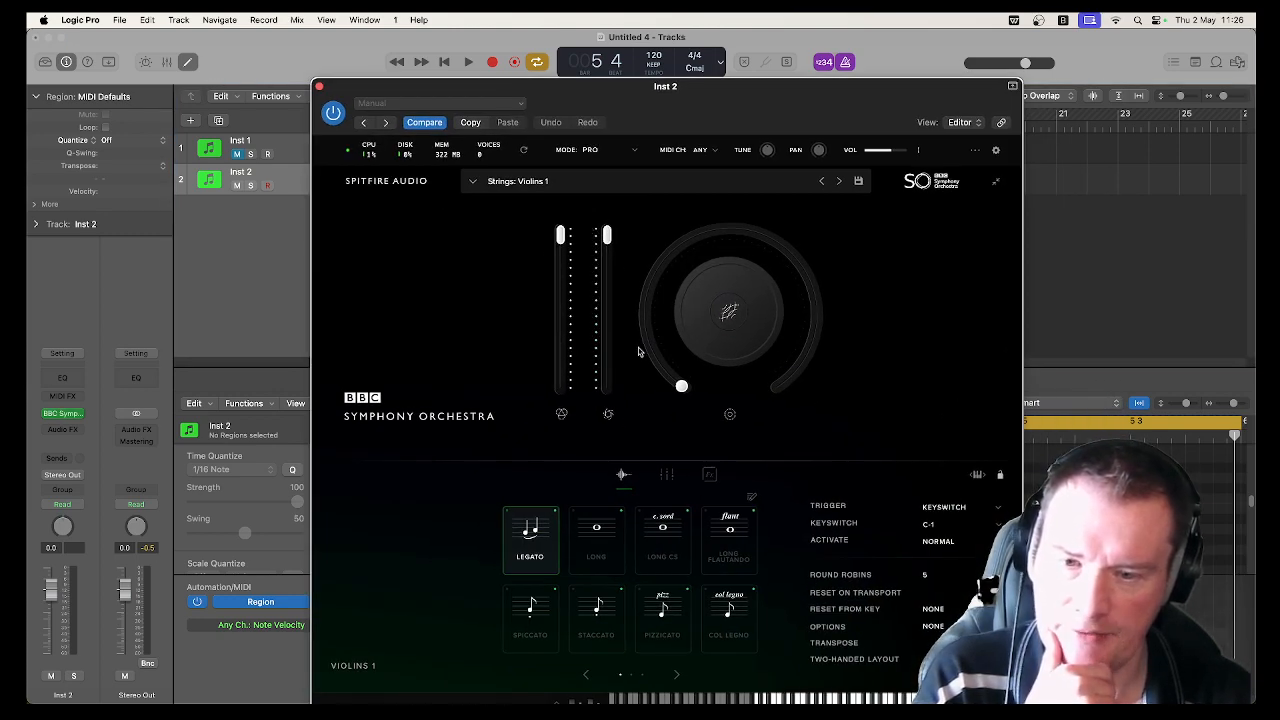
pyautogui.moveTo(684, 386)
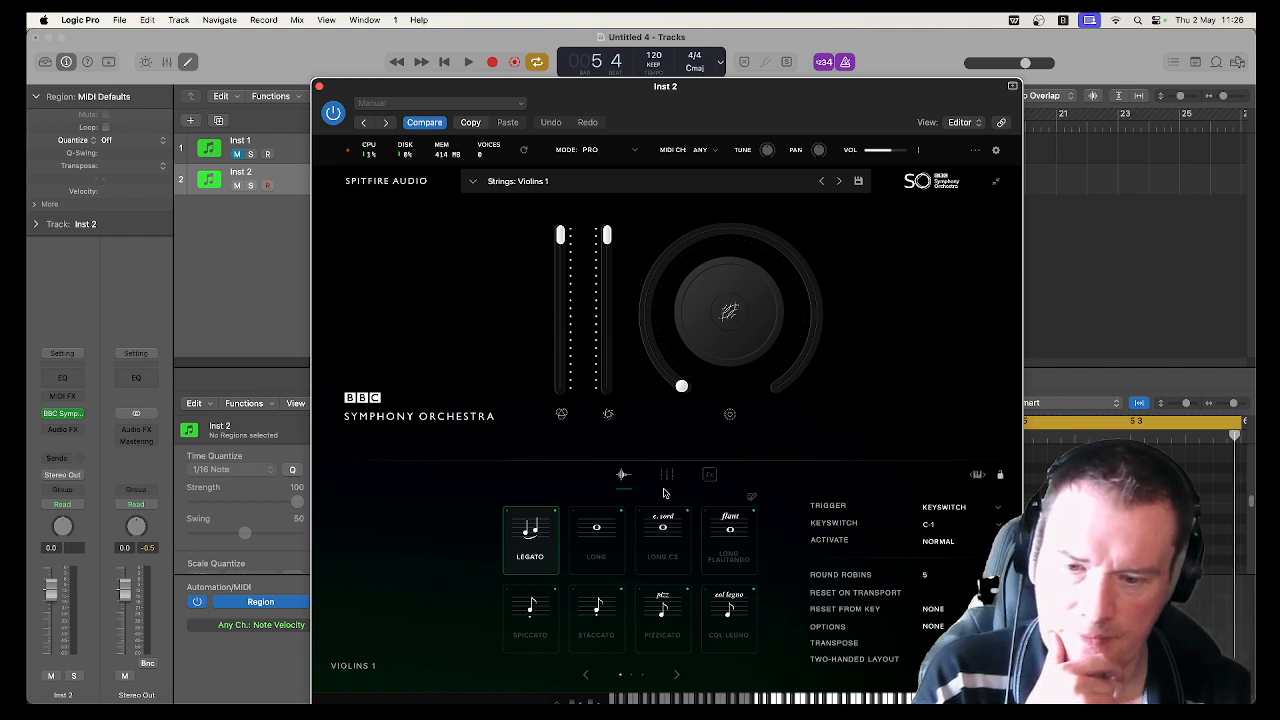
pyautogui.click(570, 181)
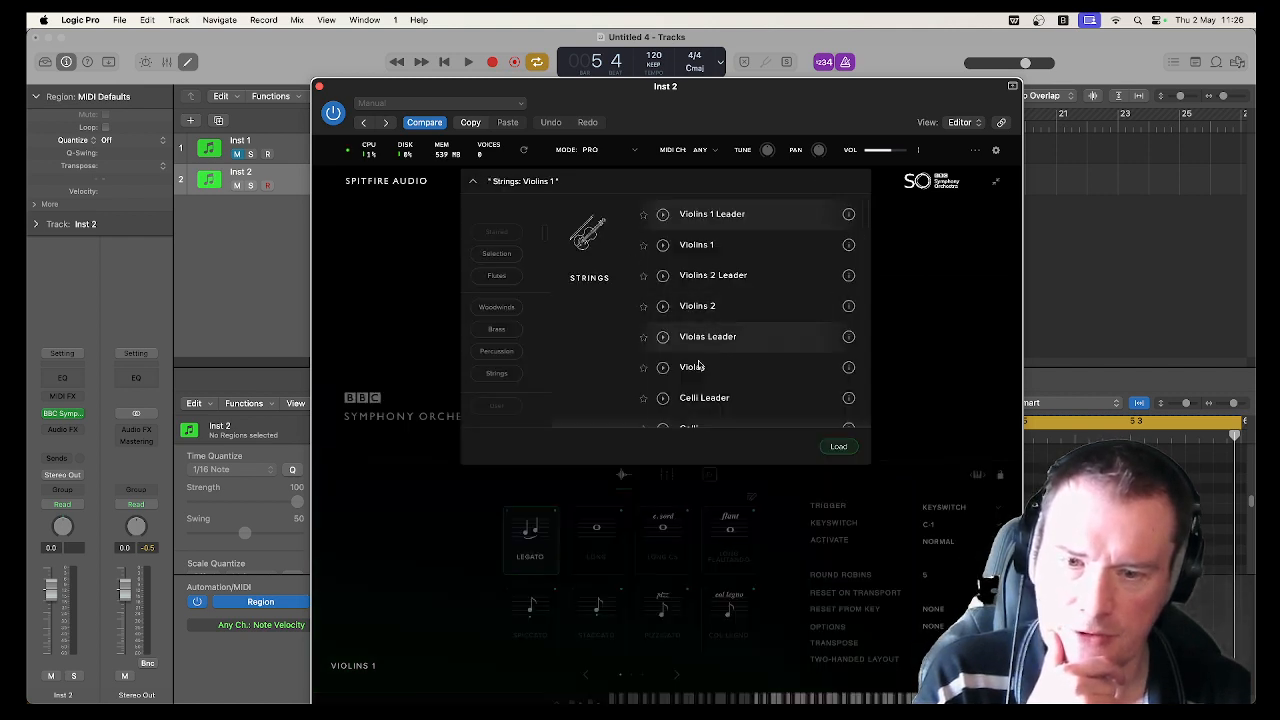
pyautogui.scroll(-1, 700, 380)
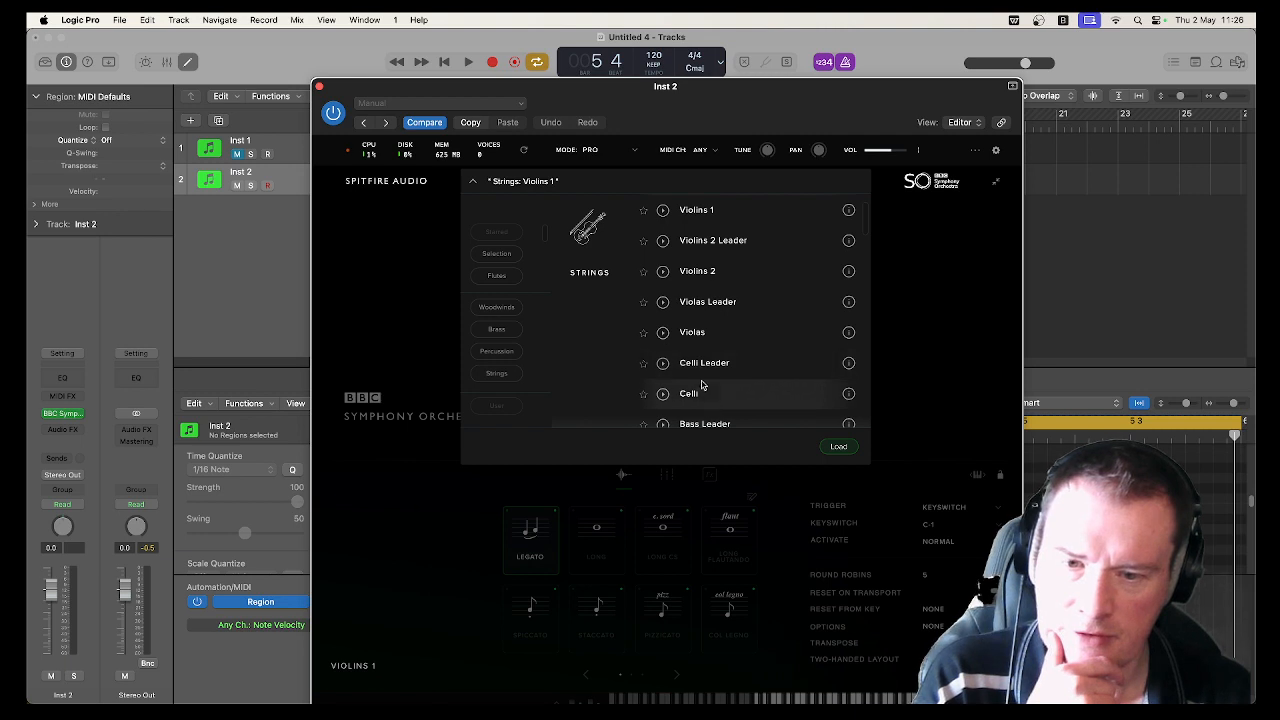
pyautogui.doubleClick(705, 401)
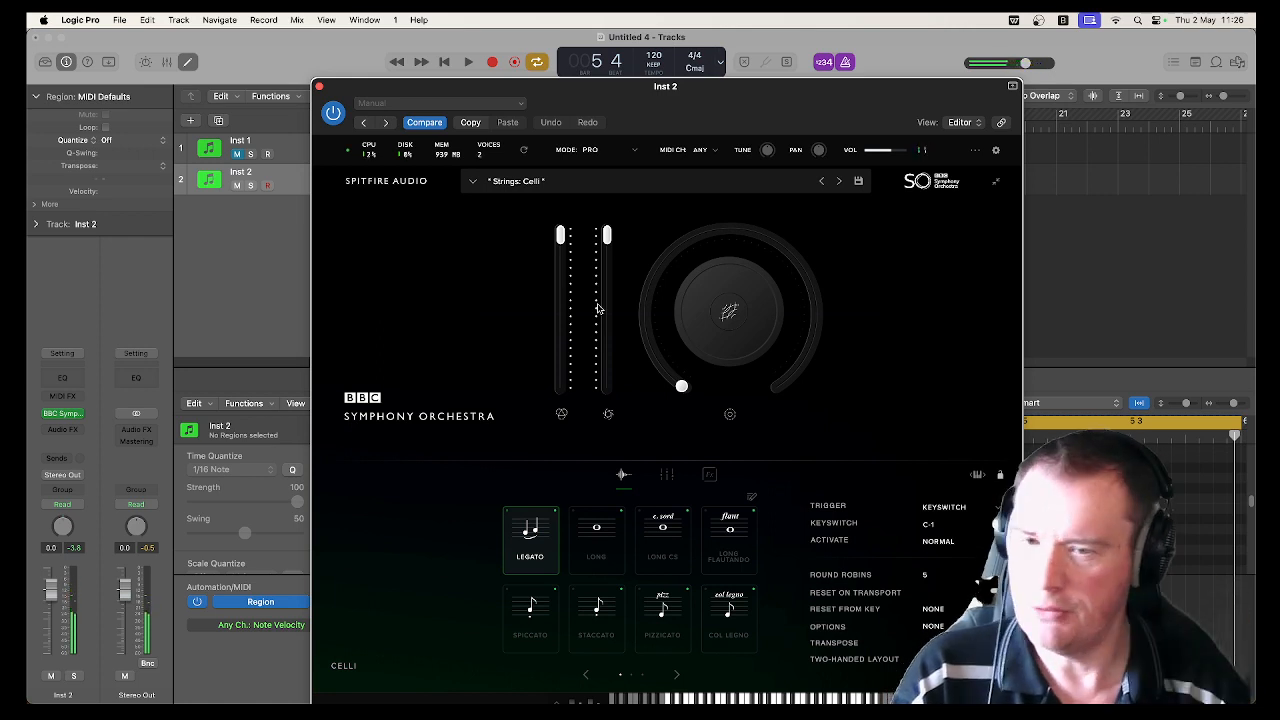
pyautogui.click(319, 86)
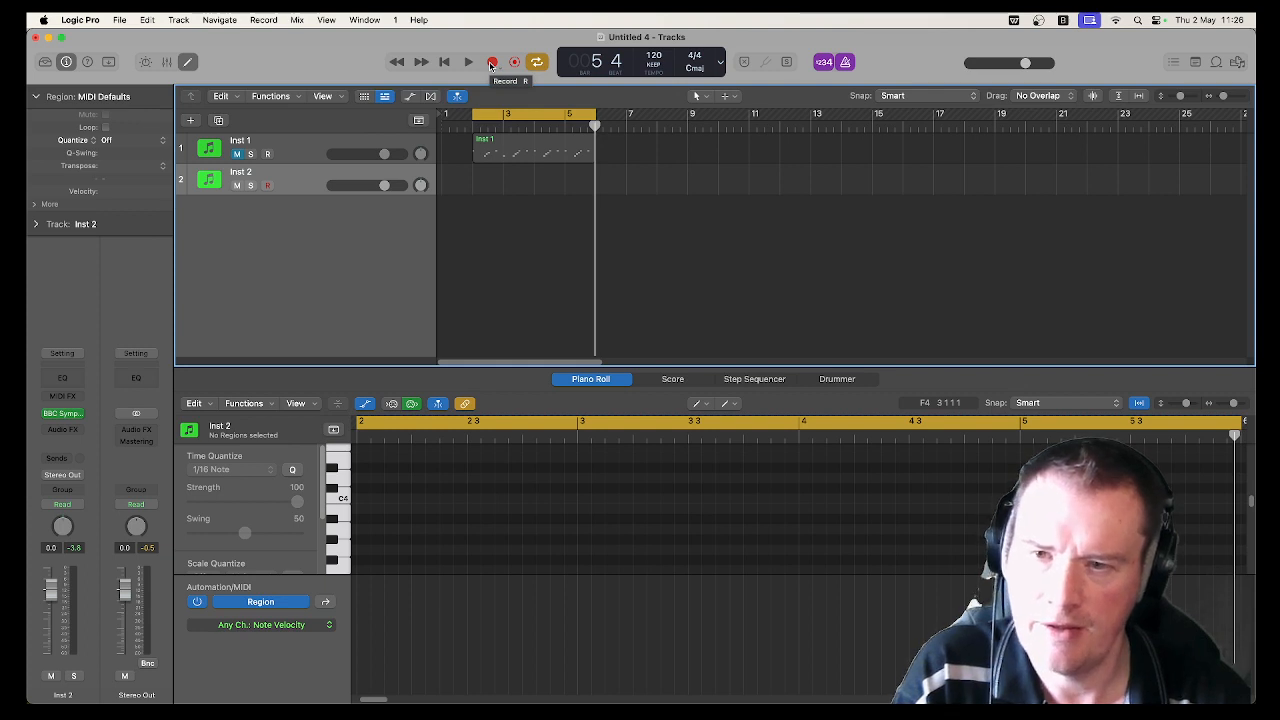
# Step: Record a slow cello line on the Inst 2 track over the cycle range, bars 2 to 5
pyautogui.click(491, 62)
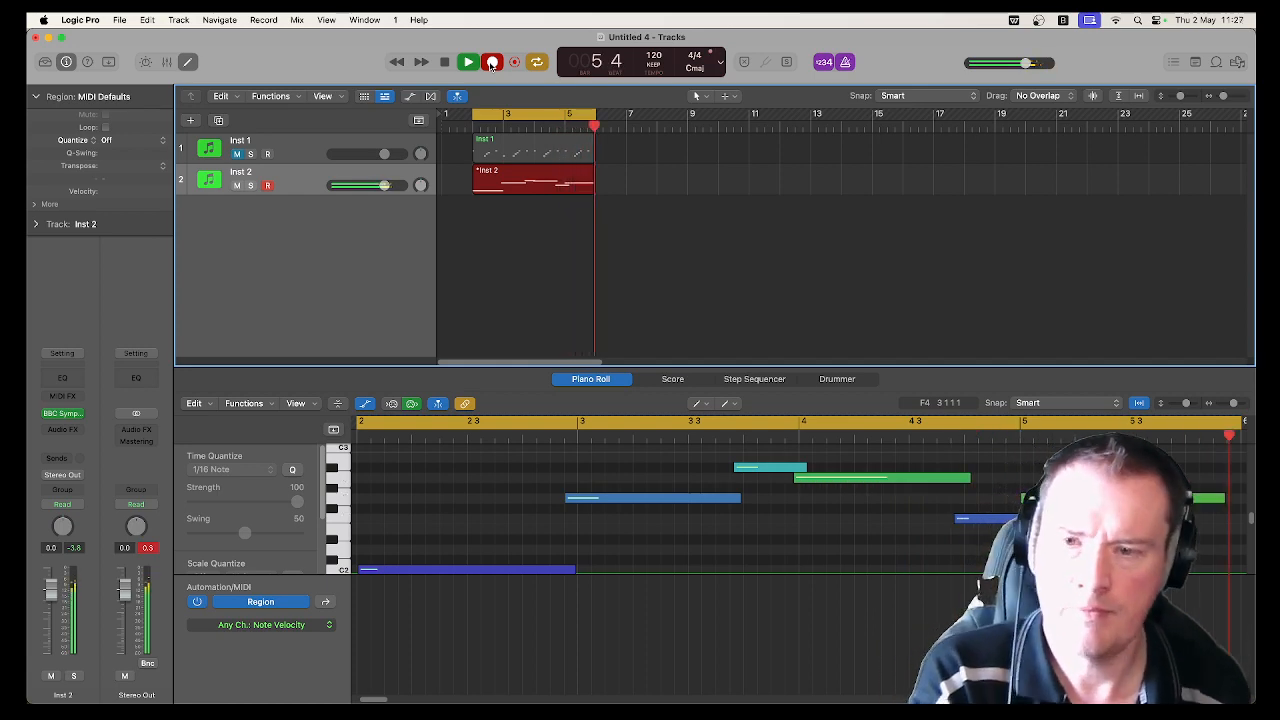
pyautogui.press('space')
# Step: Quantize all the cello notes to 1/16, and delete the stray C3 note in bar 3 using the Pointer tool
pyautogui.click(635, 503)
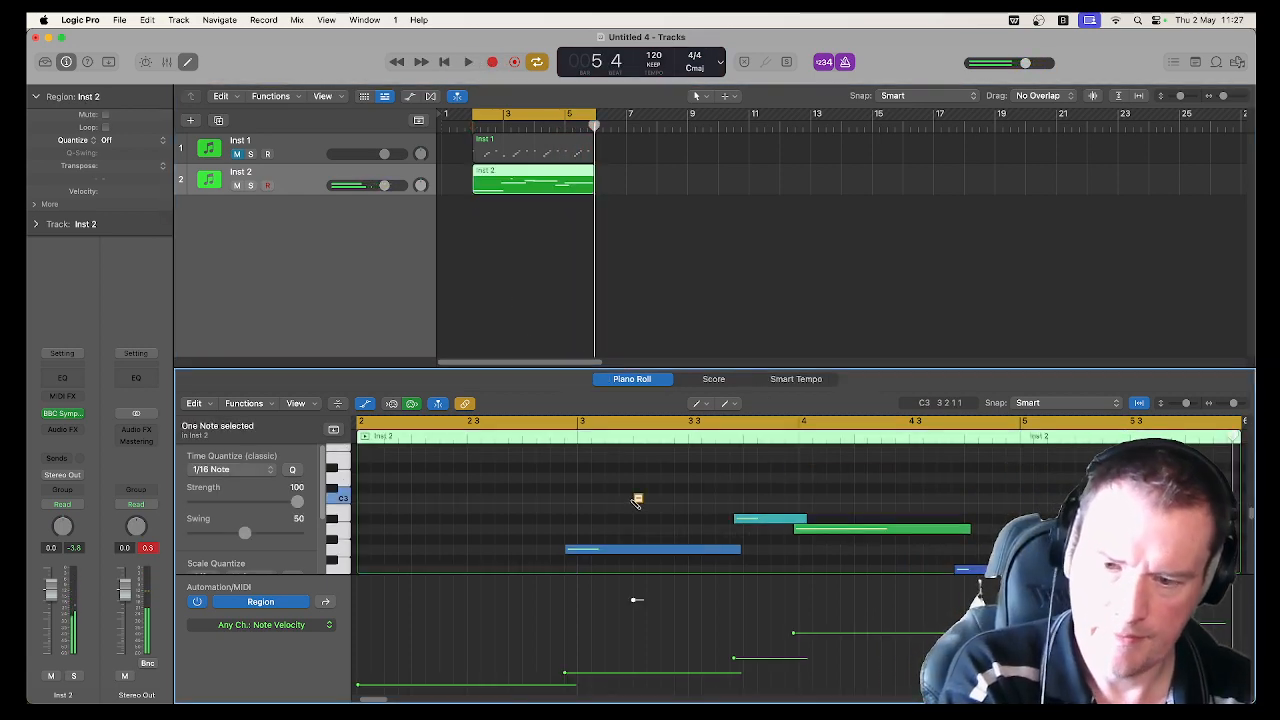
pyautogui.press('super+a')
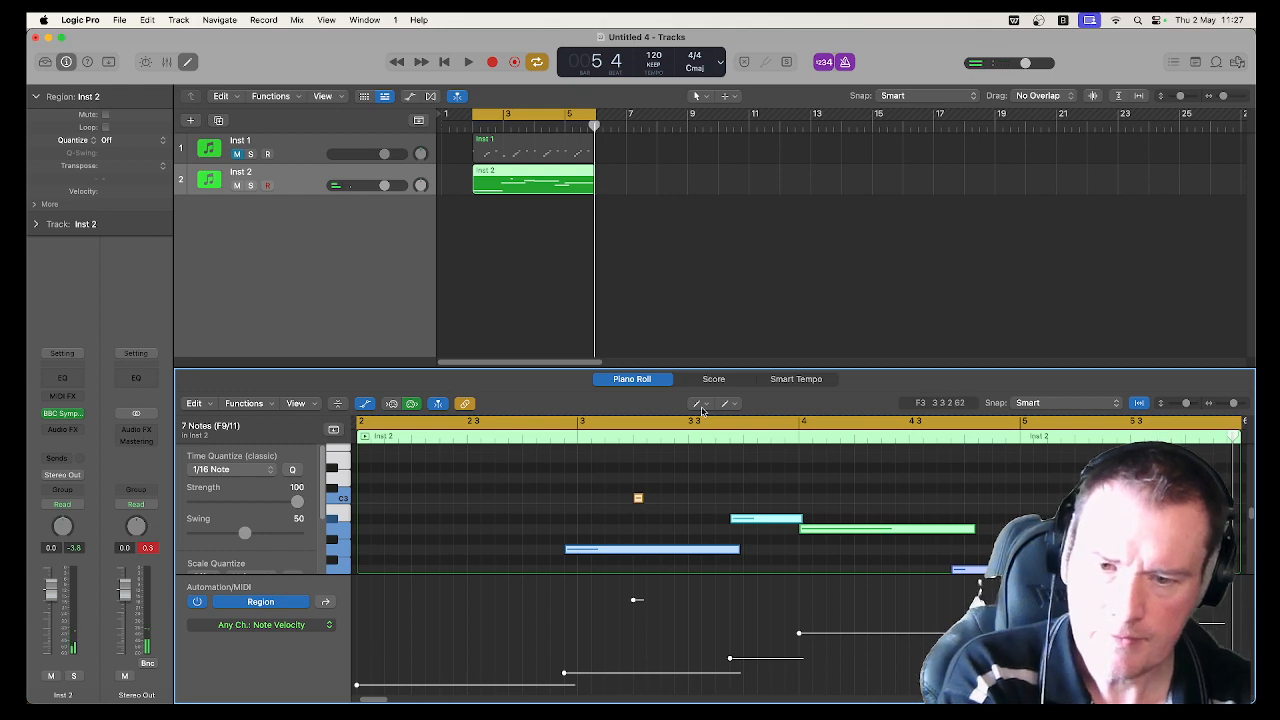
pyautogui.click(699, 404)
pyautogui.click(712, 420)
pyautogui.click(638, 497)
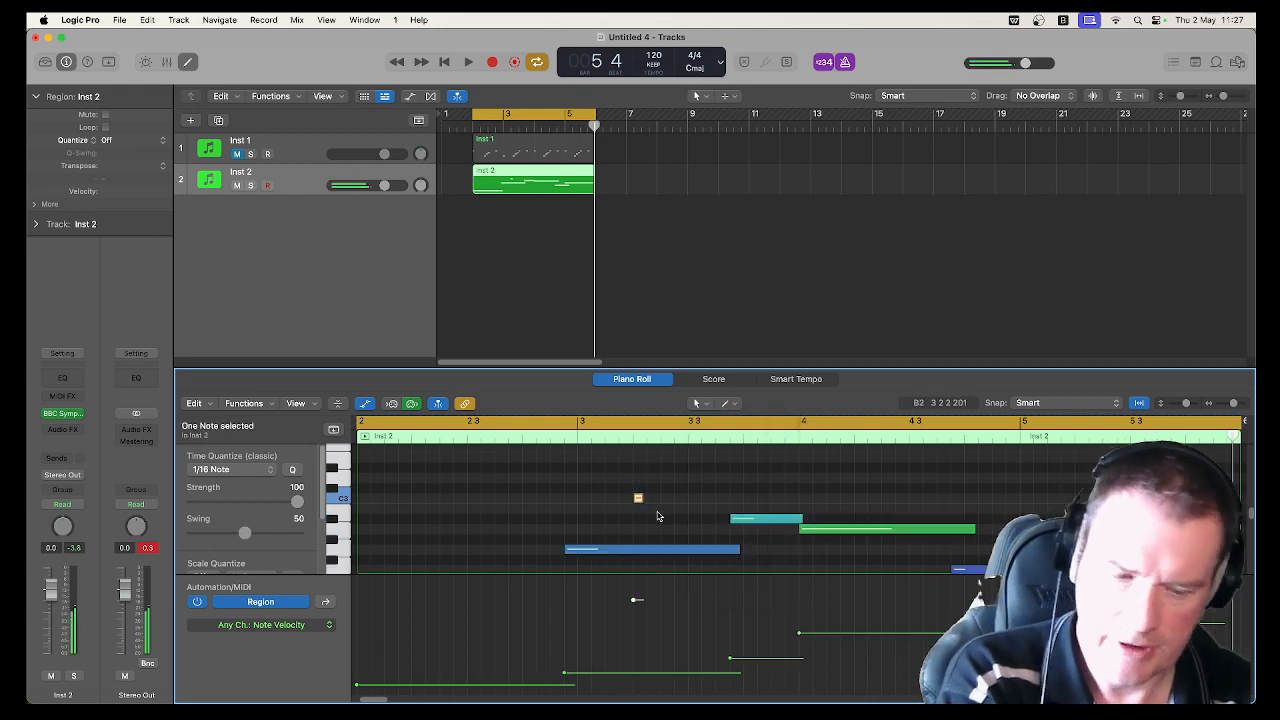
pyautogui.press('Delete')
# Step: Enlarge the Piano Roll to show the whole cello line, and play it back with the metronome off
pyautogui.scroll(-4, 656, 484)
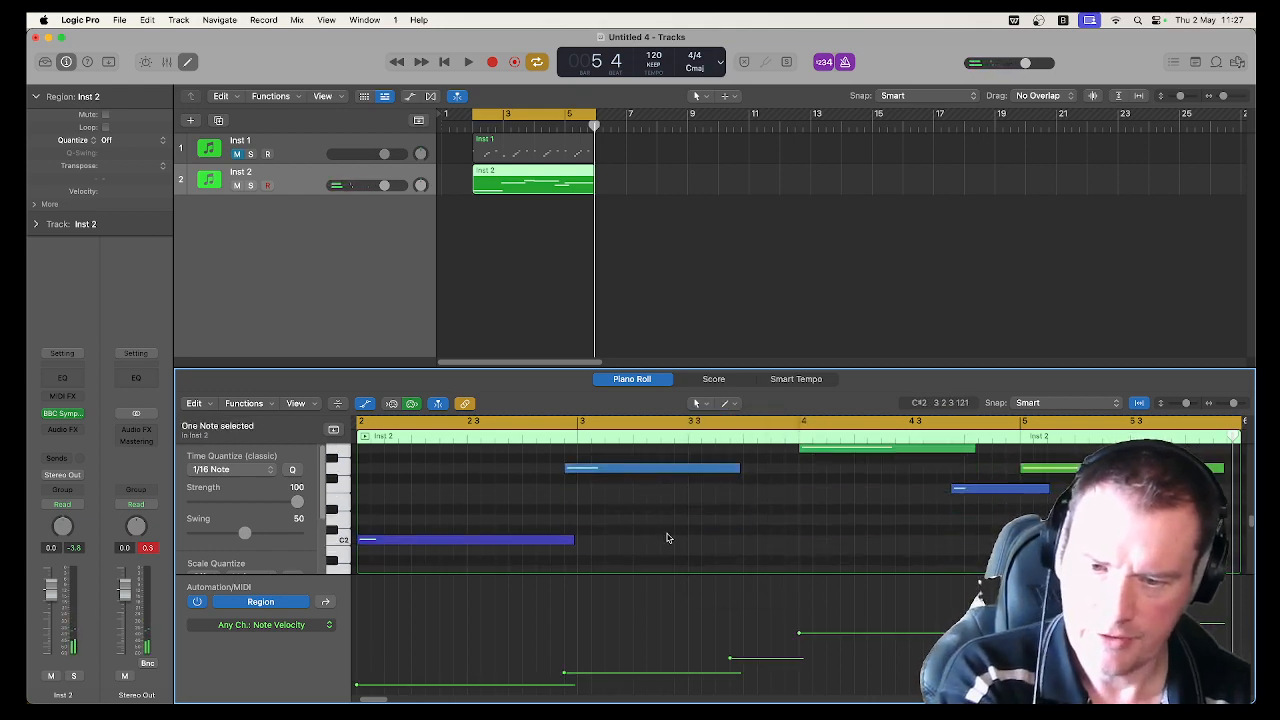
pyautogui.scroll(1, 630, 485)
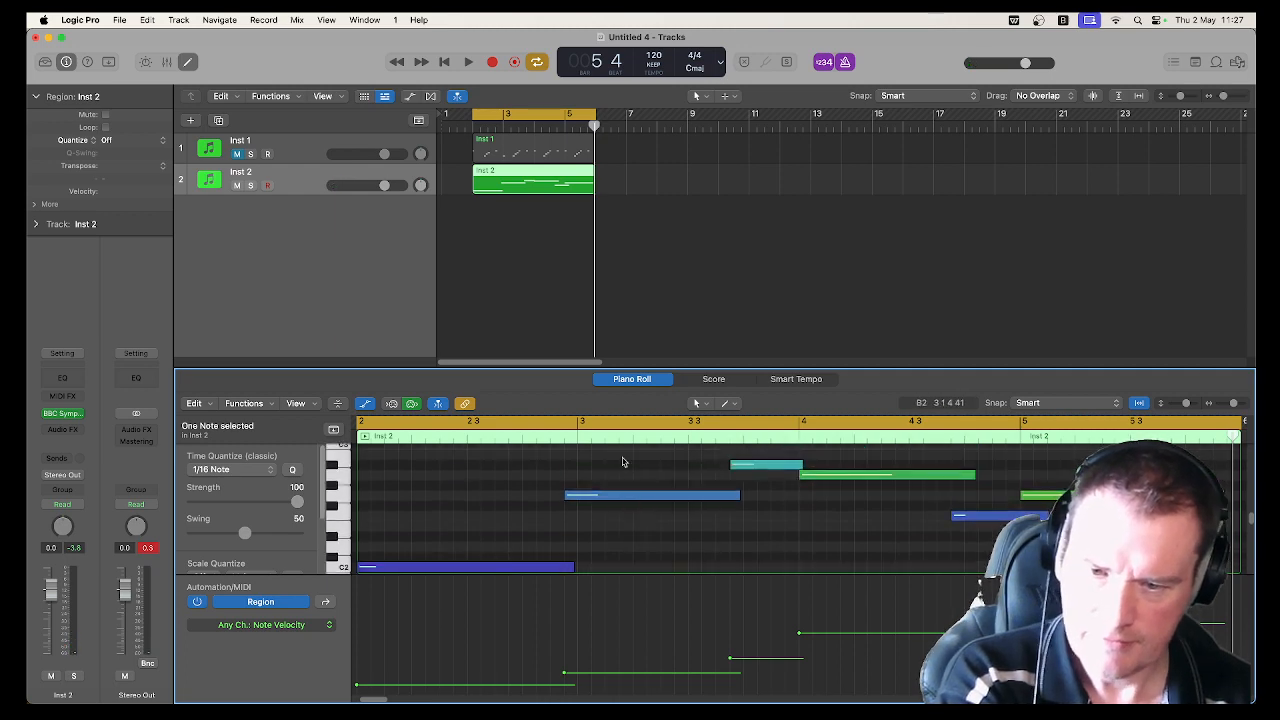
pyautogui.moveTo(587, 327); pyautogui.dragTo(580, 252)
pyautogui.scroll(1, 640, 420)
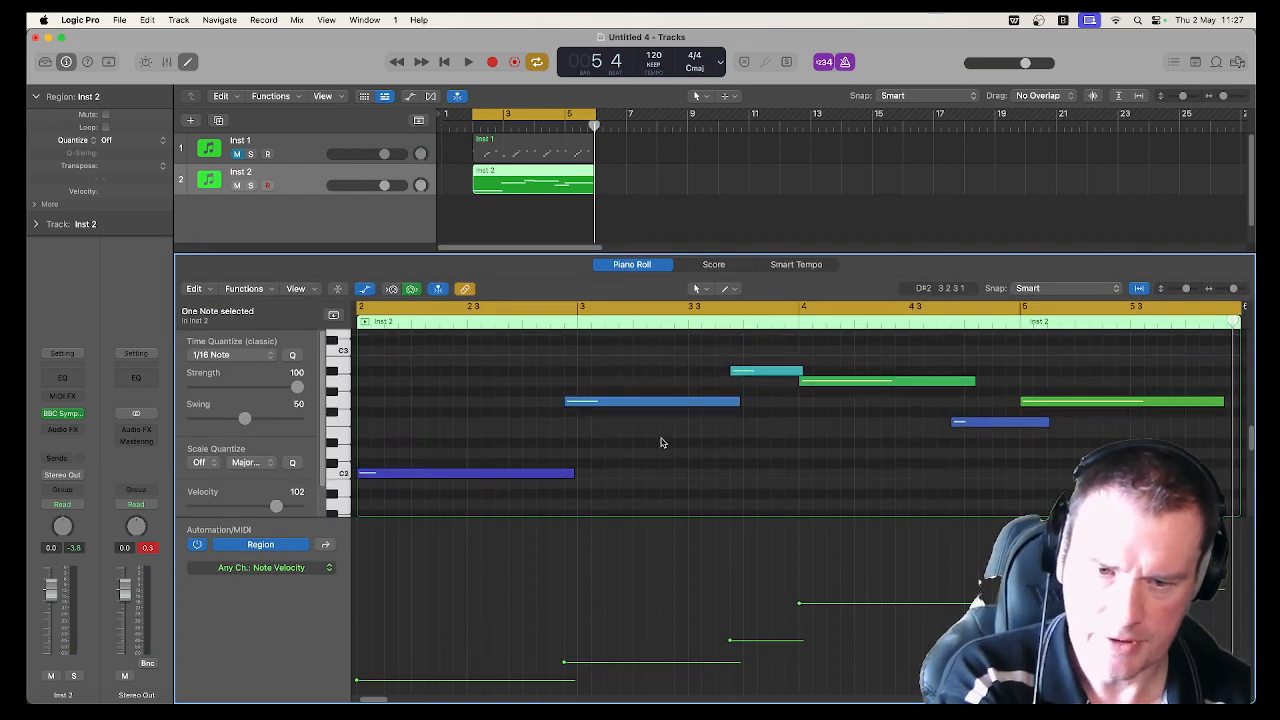
pyautogui.press('space')
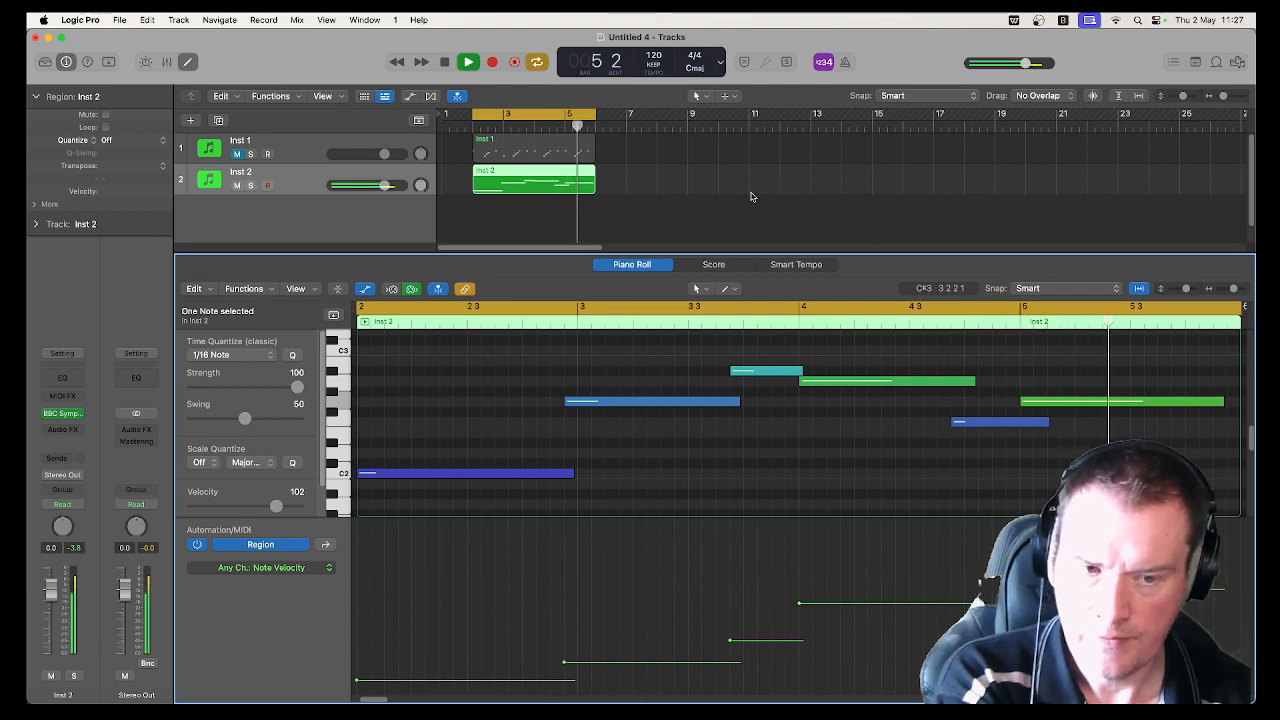
pyautogui.press('space')
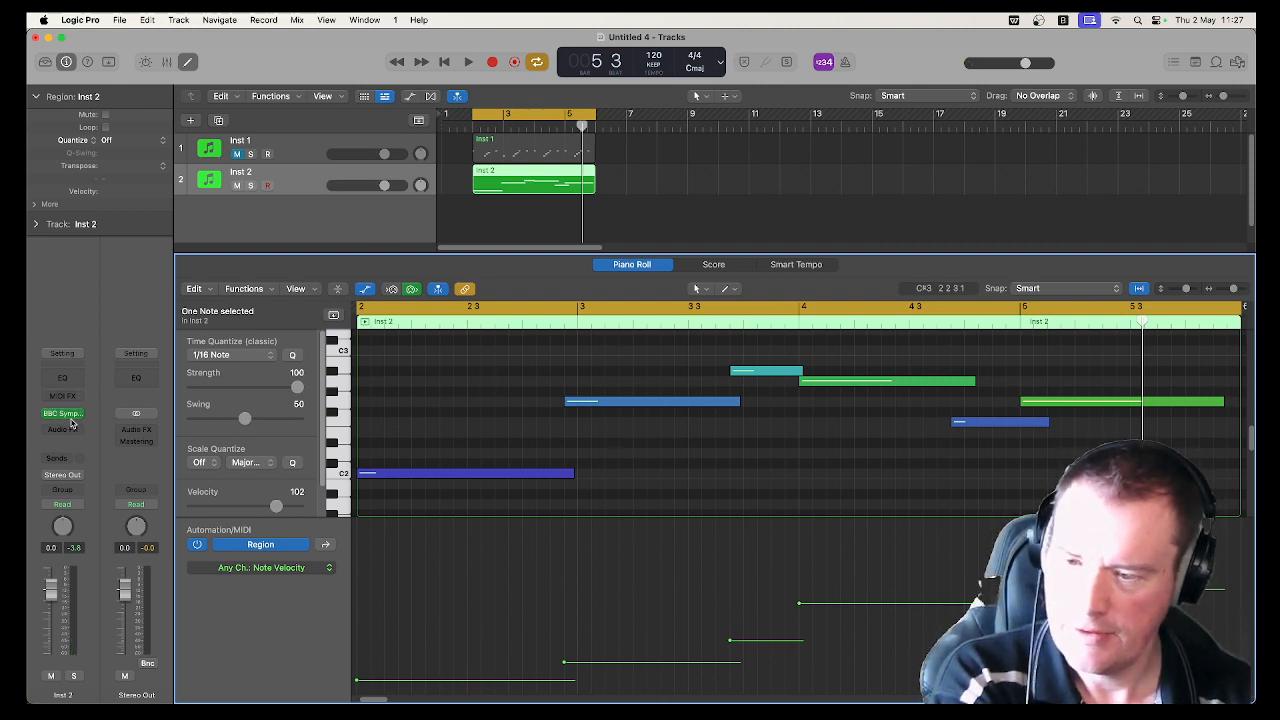
# Step: Reopen the cello instrument on Inst 2, lower its second performance slider by about a third, and play the part
pyautogui.click(62, 414)
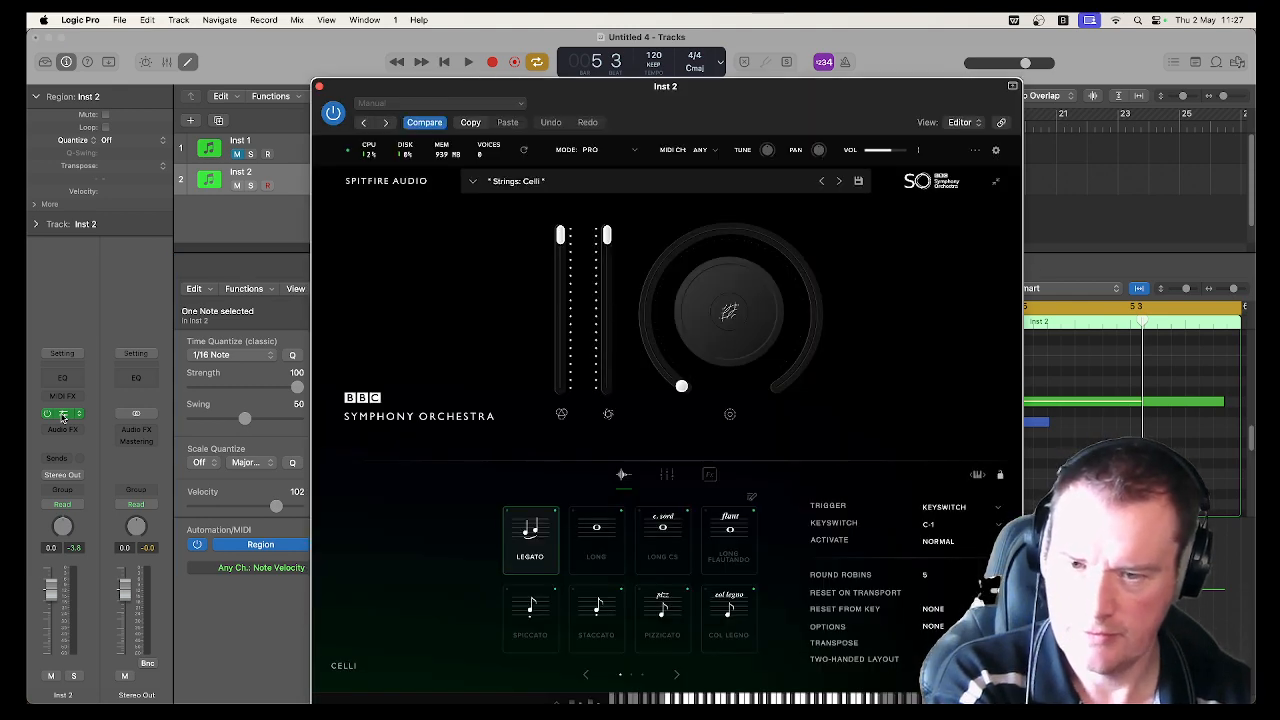
pyautogui.moveTo(425, 90); pyautogui.dragTo(405, 206)
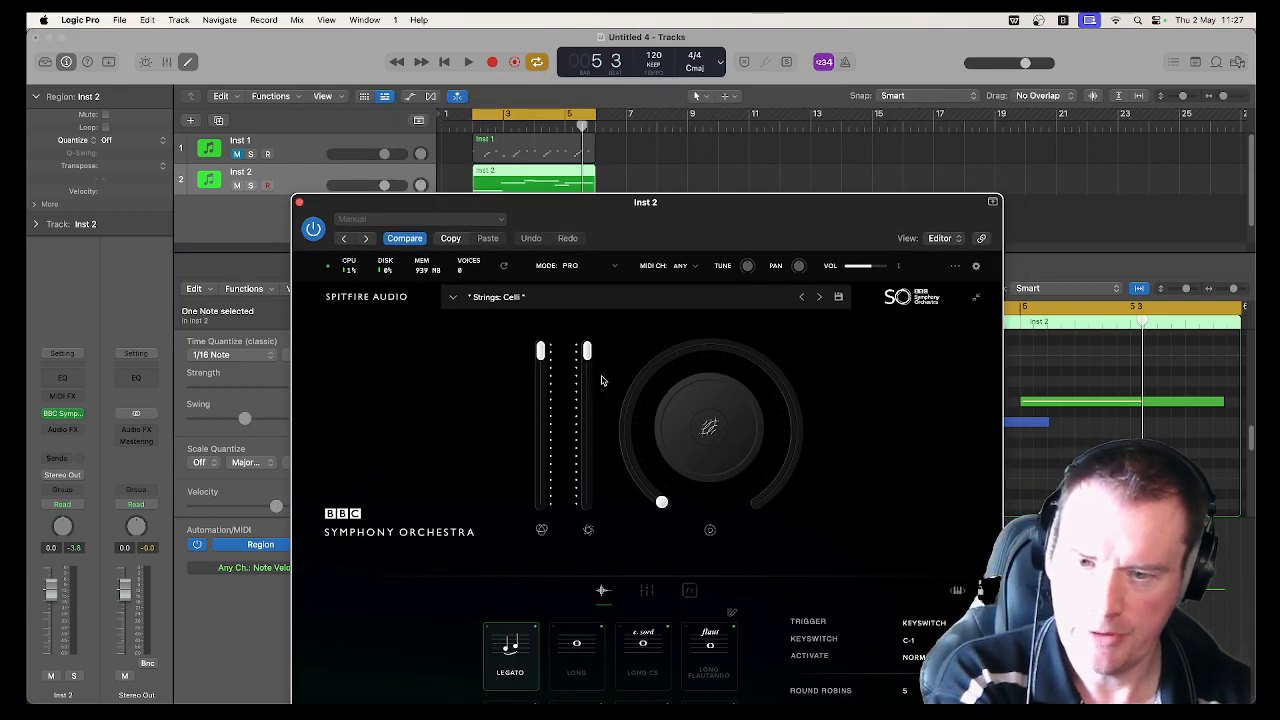
pyautogui.moveTo(588, 352)
pyautogui.moveTo(588, 352); pyautogui.dragTo(593, 399)
pyautogui.press('space')
pyautogui.press('space')
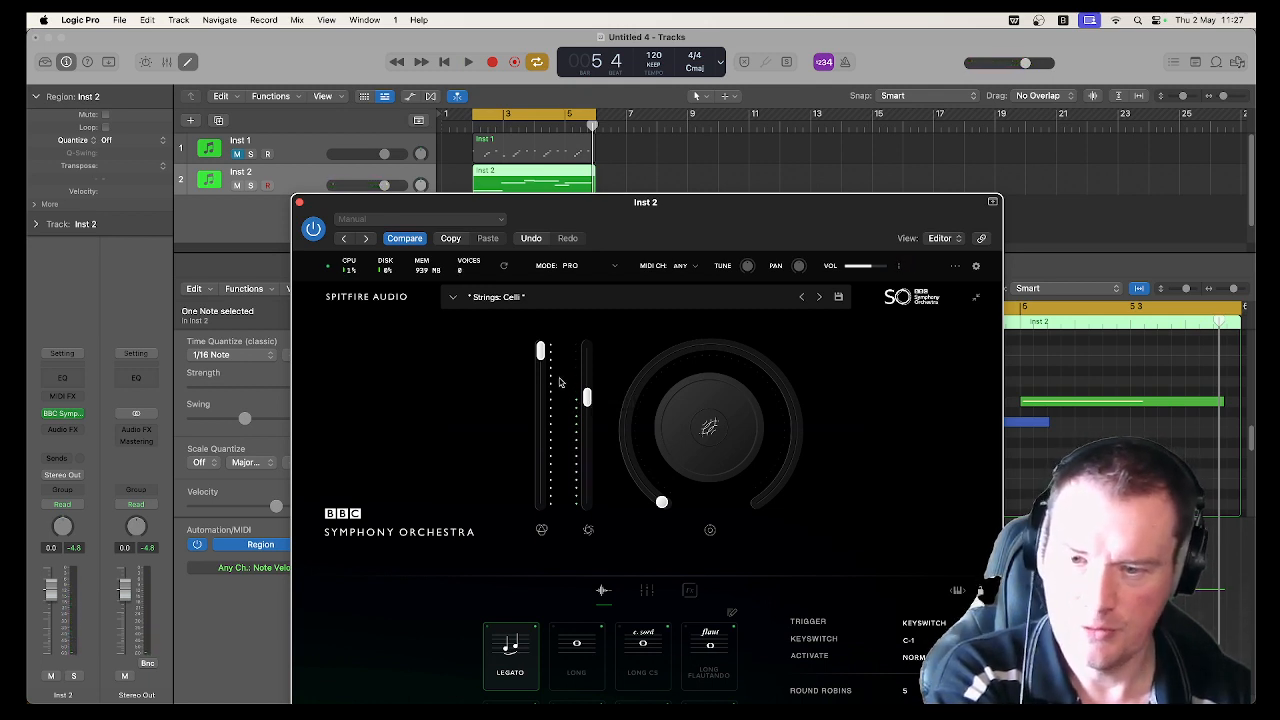
# Step: Try both of the cello instrument's performance sliders during playback, taking the first down to about 17% and the second up to 100%
pyautogui.moveTo(544, 355)
pyautogui.moveTo(544, 355); pyautogui.dragTo(587, 434)
pyautogui.press('space')
pyautogui.press('space')
pyautogui.moveTo(587, 432); pyautogui.dragTo(536, 479)
pyautogui.press('space')
pyautogui.moveTo(594, 360)
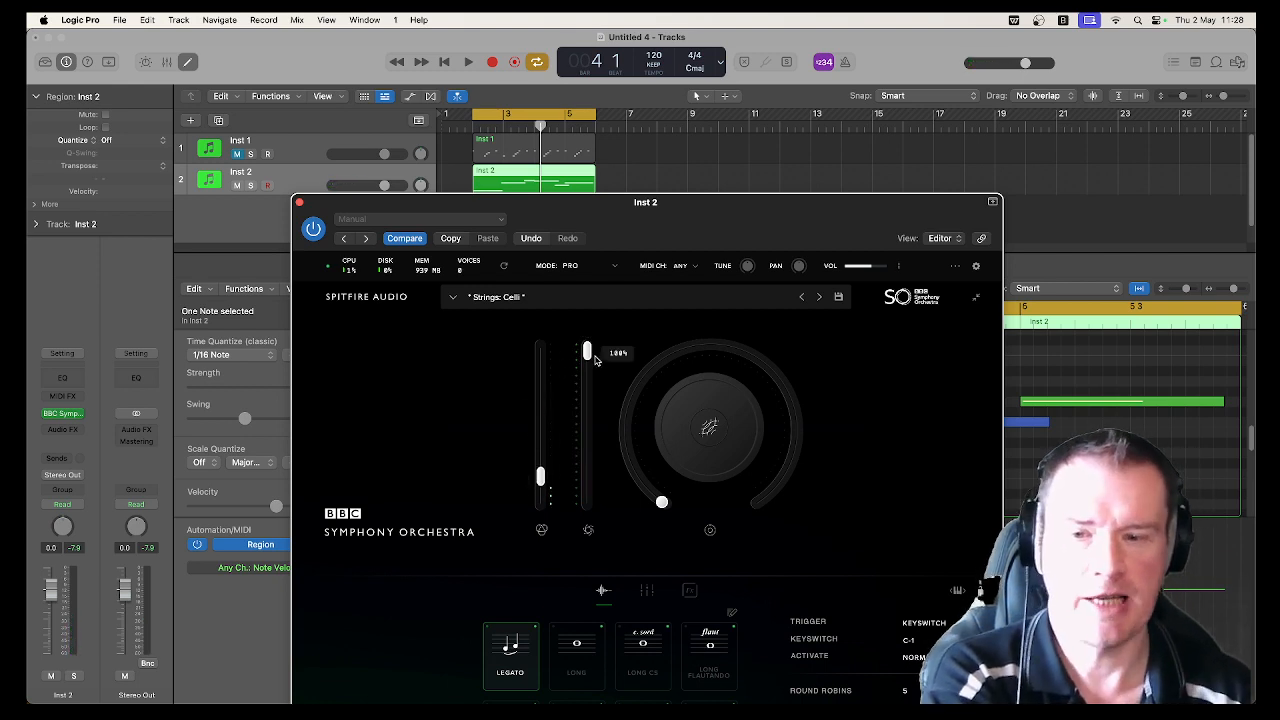
pyautogui.press('space')
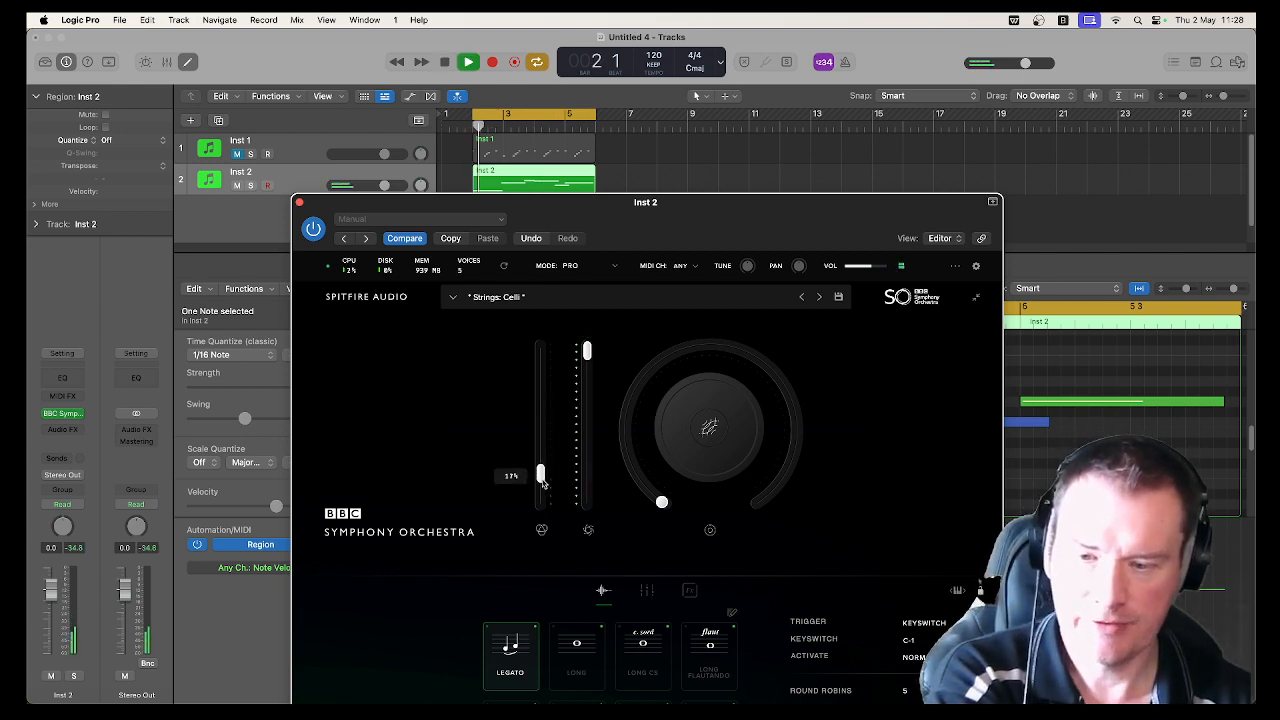
# Step: Compare the cello with the first slider full and the second lowered, set both to about three quarters, and close the instrument
pyautogui.moveTo(543, 480); pyautogui.dragTo(540, 352)
pyautogui.press('space')
pyautogui.press('space')
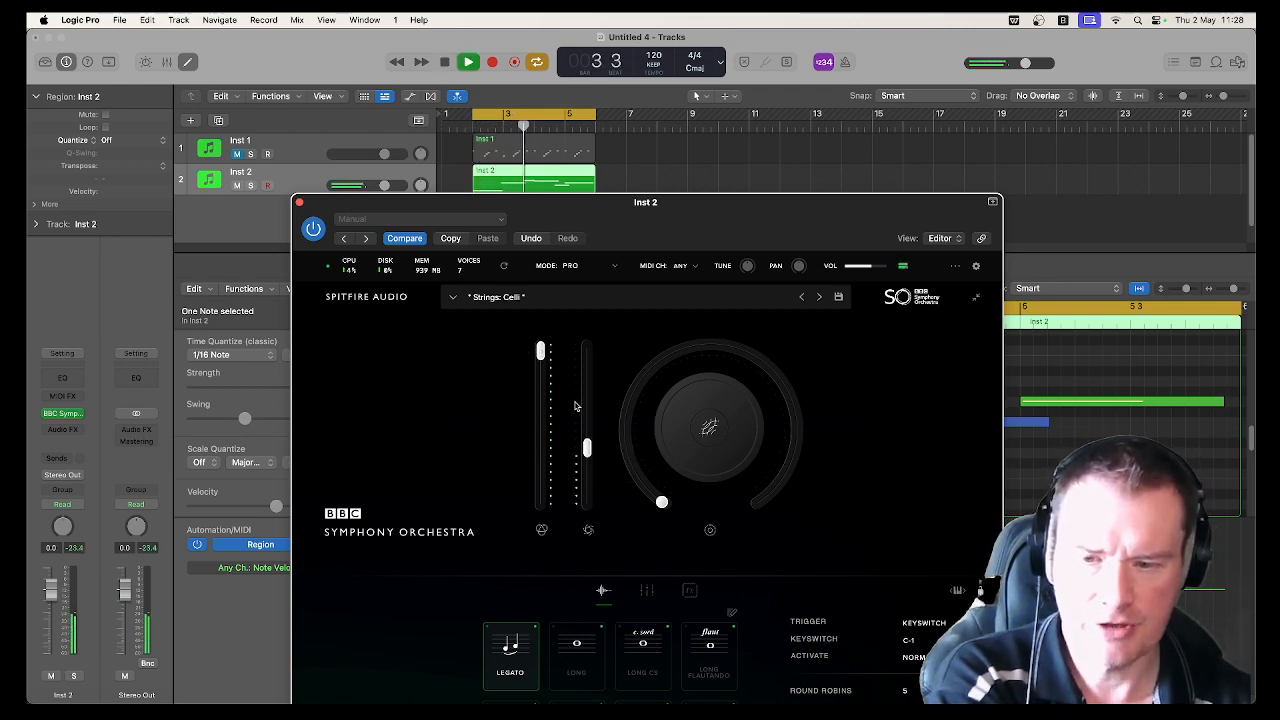
pyautogui.moveTo(587, 450); pyautogui.dragTo(540, 392)
pyautogui.press('space')
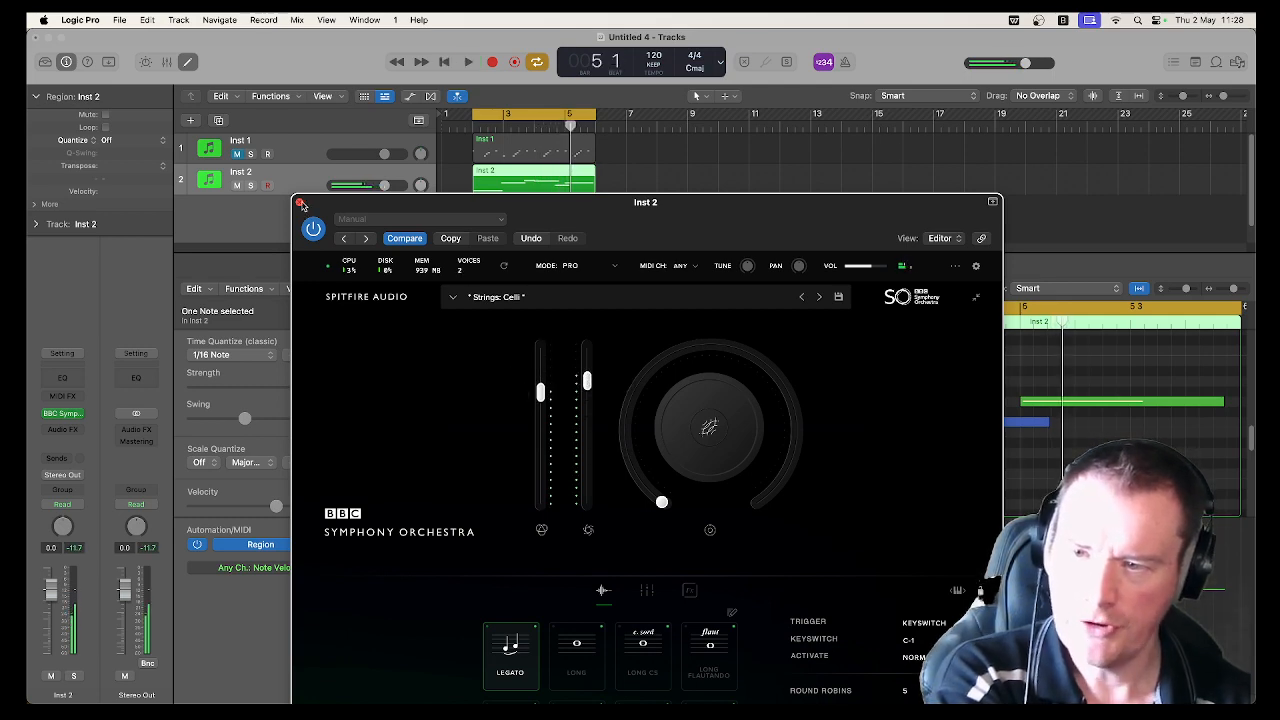
pyautogui.click(299, 203)
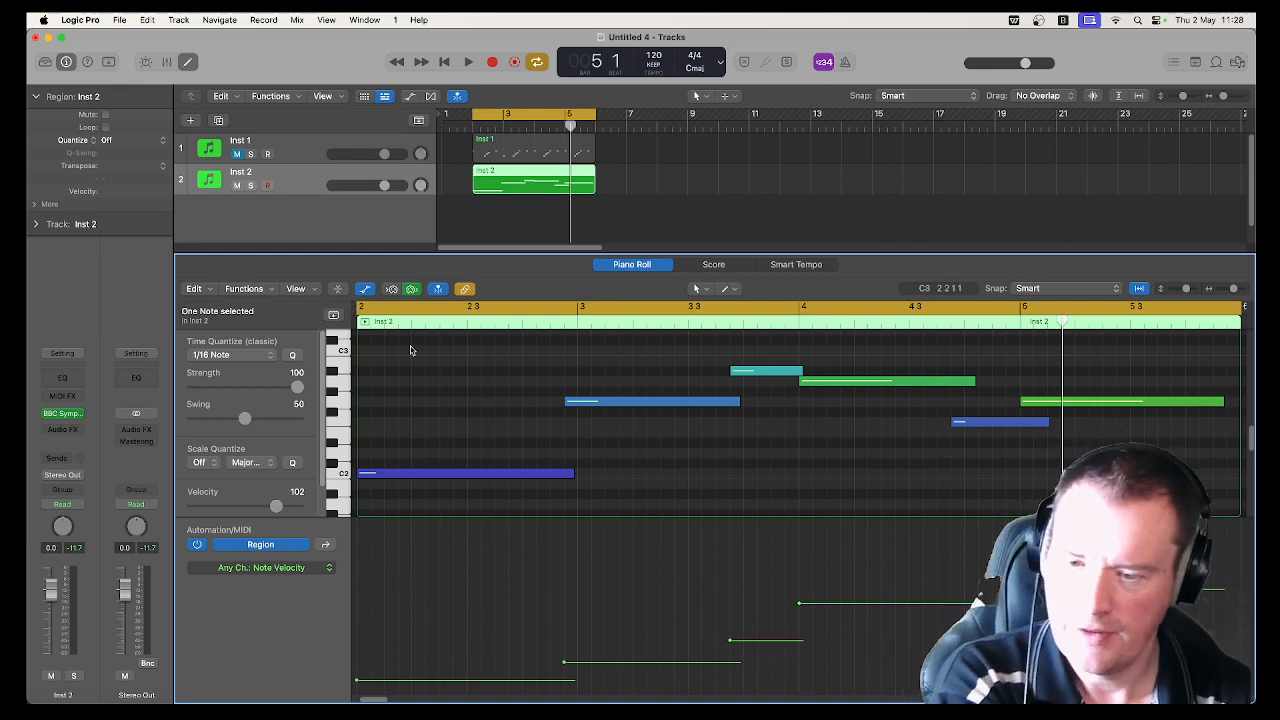
# Step: Show Modulation in the Piano Roll's automation lane and add a point of 75 at the start of the Inst 2 region
pyautogui.click(289, 569)
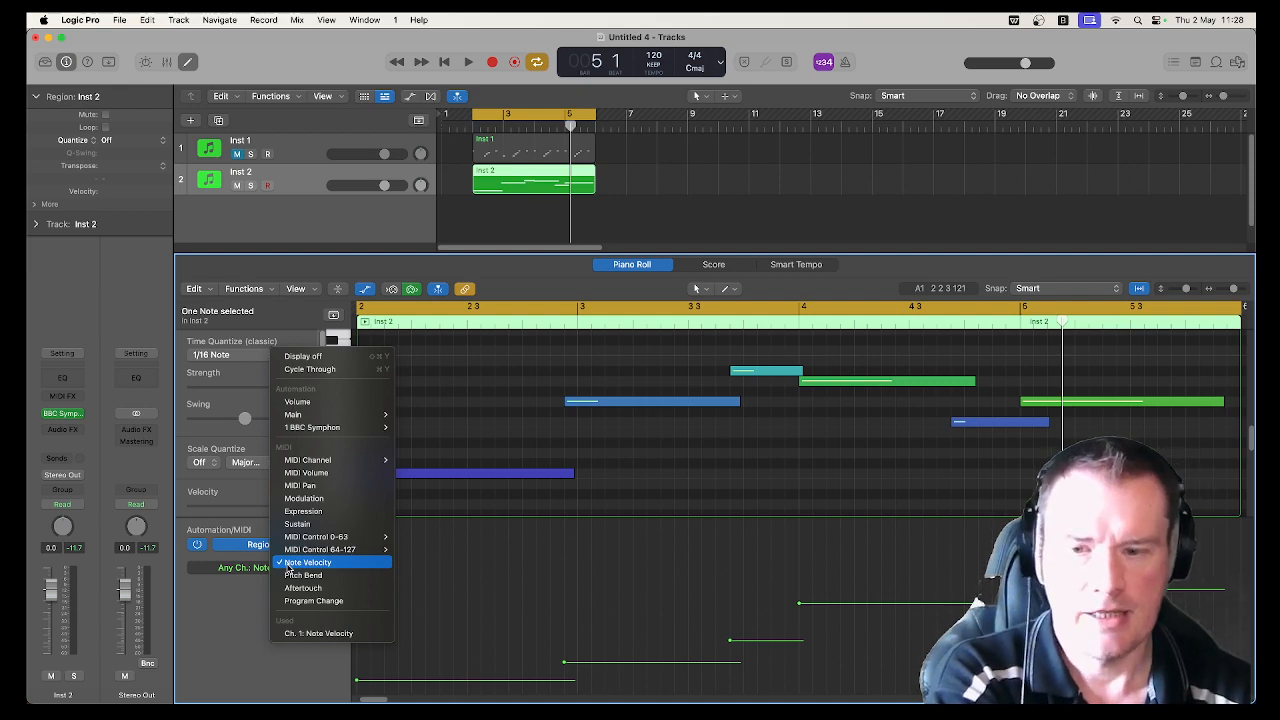
pyautogui.click(461, 437)
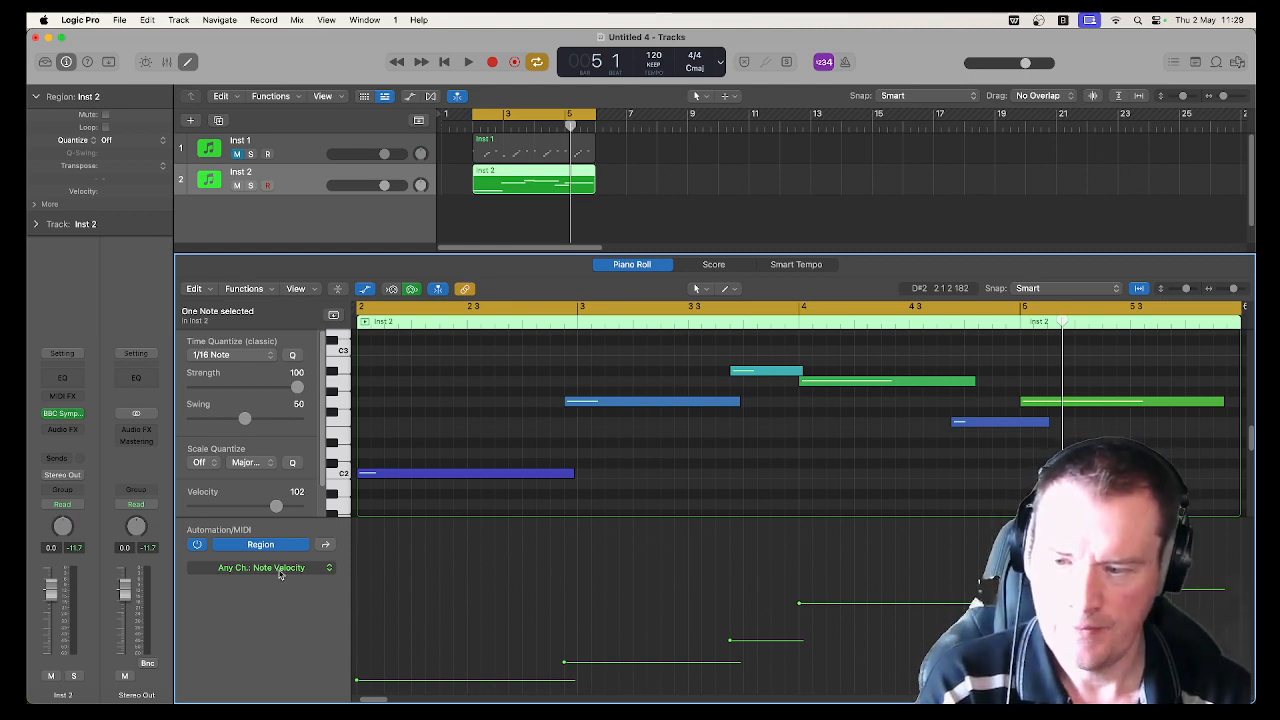
pyautogui.click(281, 568)
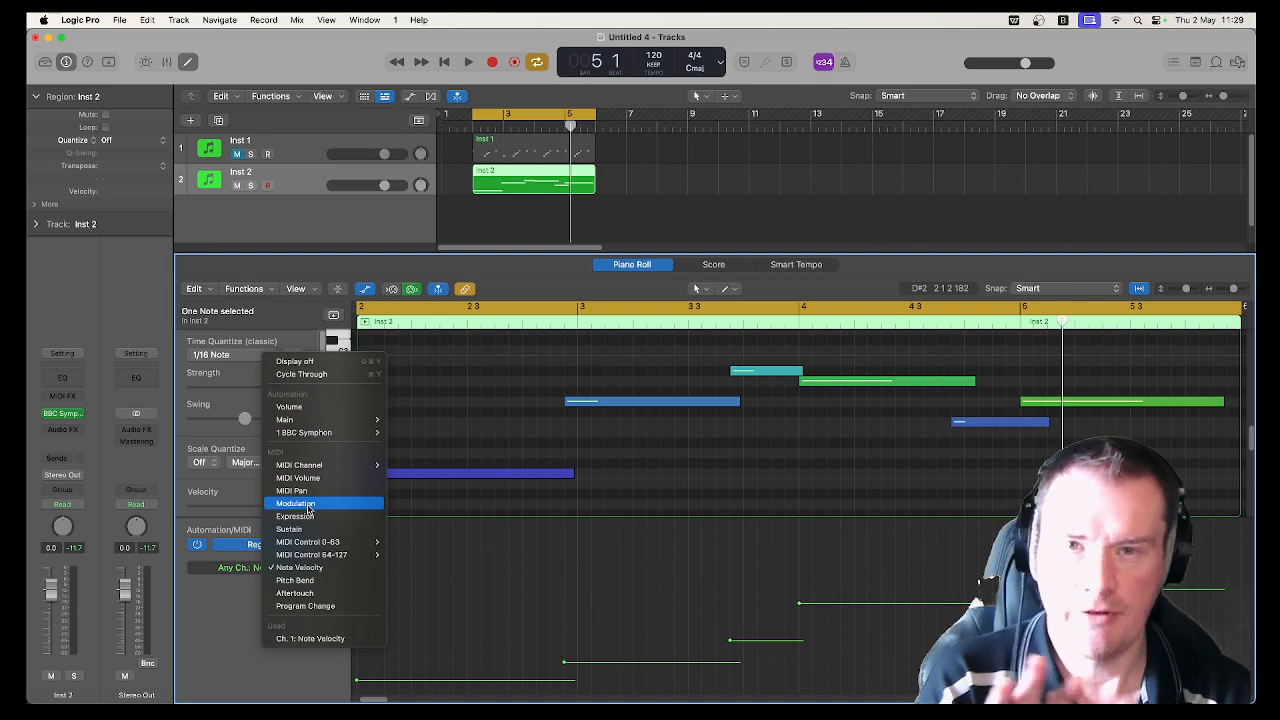
pyautogui.click(307, 506)
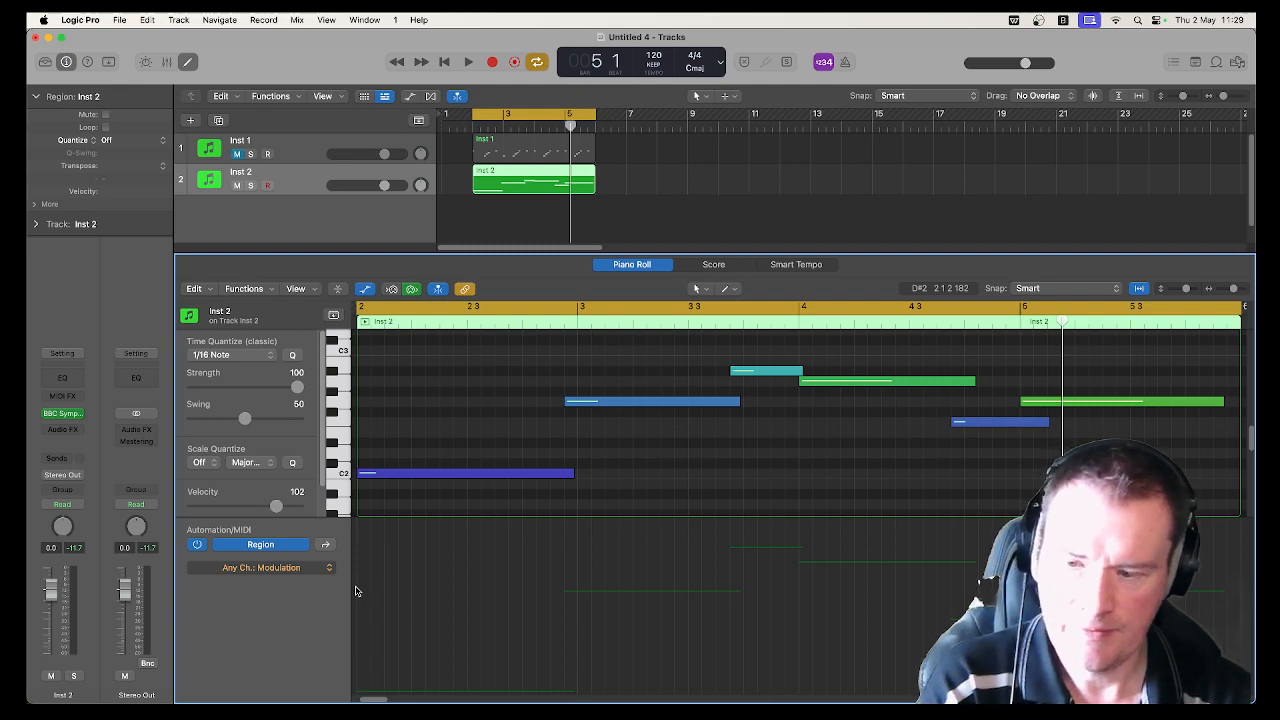
pyautogui.click(356, 594)
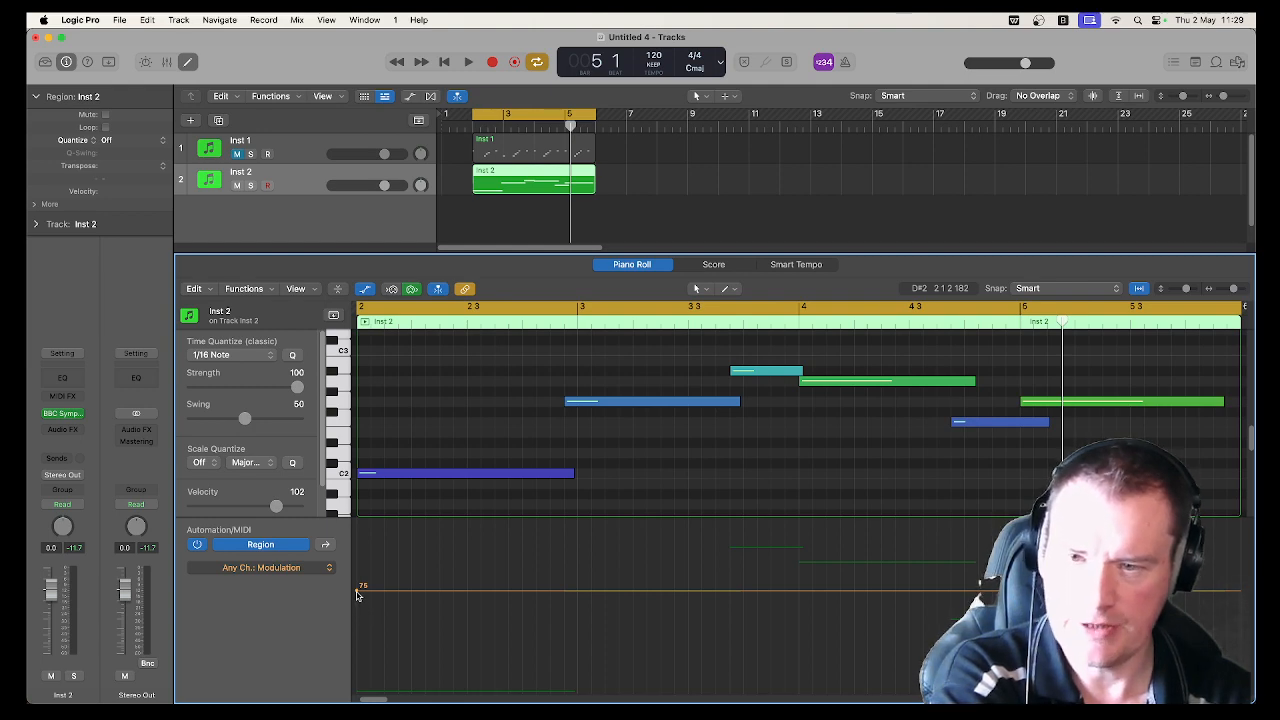
# Step: Play the cello part, raise the region's starting modulation point to 123, and play it again
pyautogui.press('space')
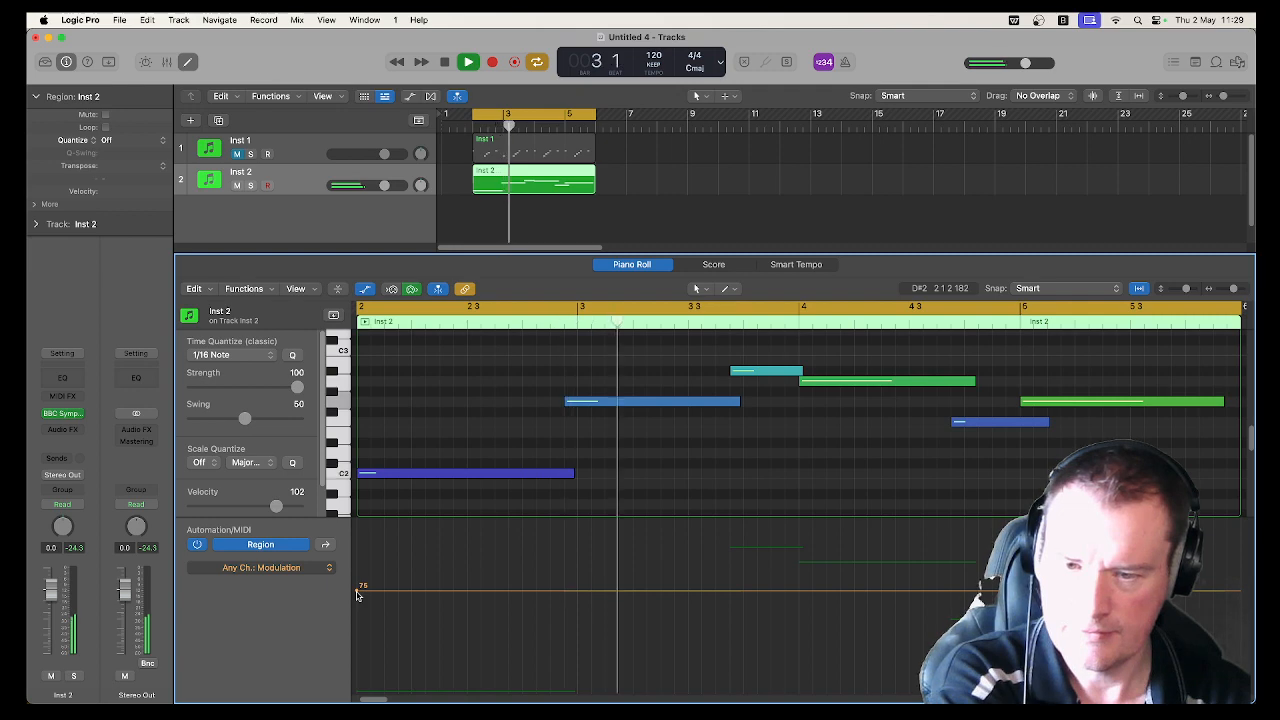
pyautogui.press('space')
pyautogui.moveTo(356, 594); pyautogui.dragTo(357, 524)
pyautogui.press('space')
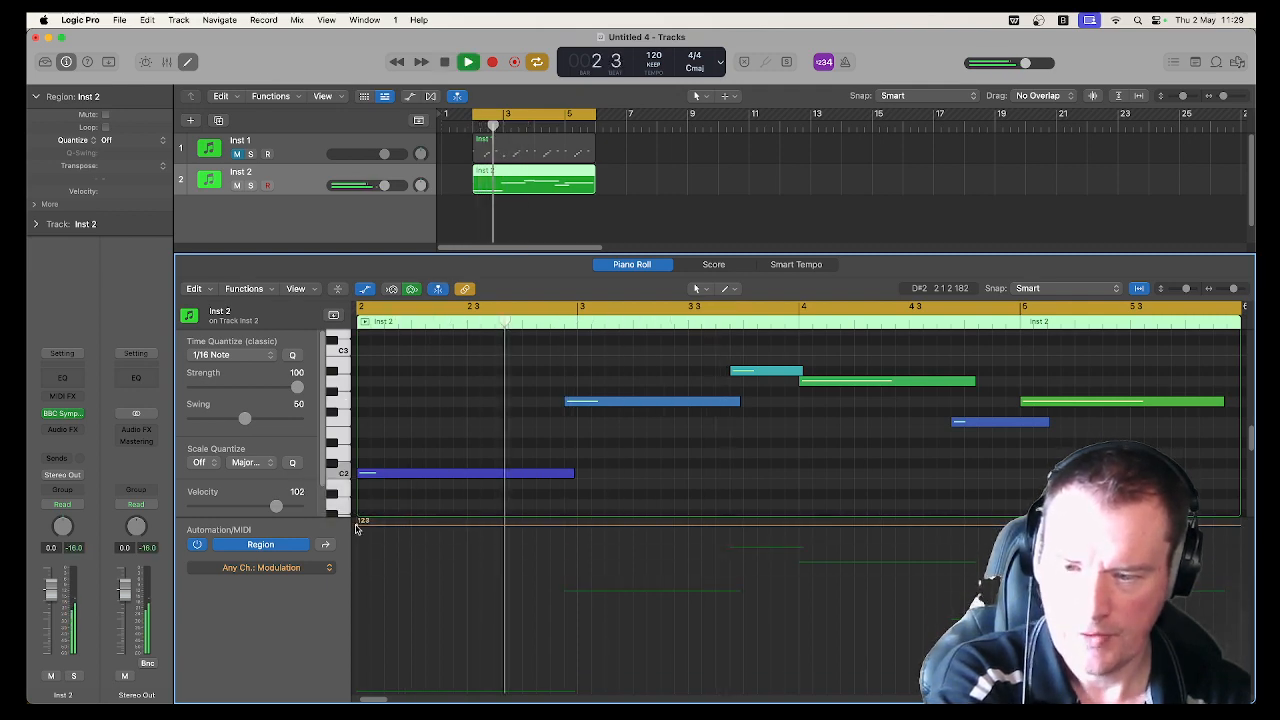
pyautogui.press('space')
# Step: Lower the region's starting modulation point to 82 and play the opening of the part
pyautogui.moveTo(356, 522); pyautogui.dragTo(357, 580)
pyautogui.press('space')
pyautogui.press('space')
pyautogui.press('space')
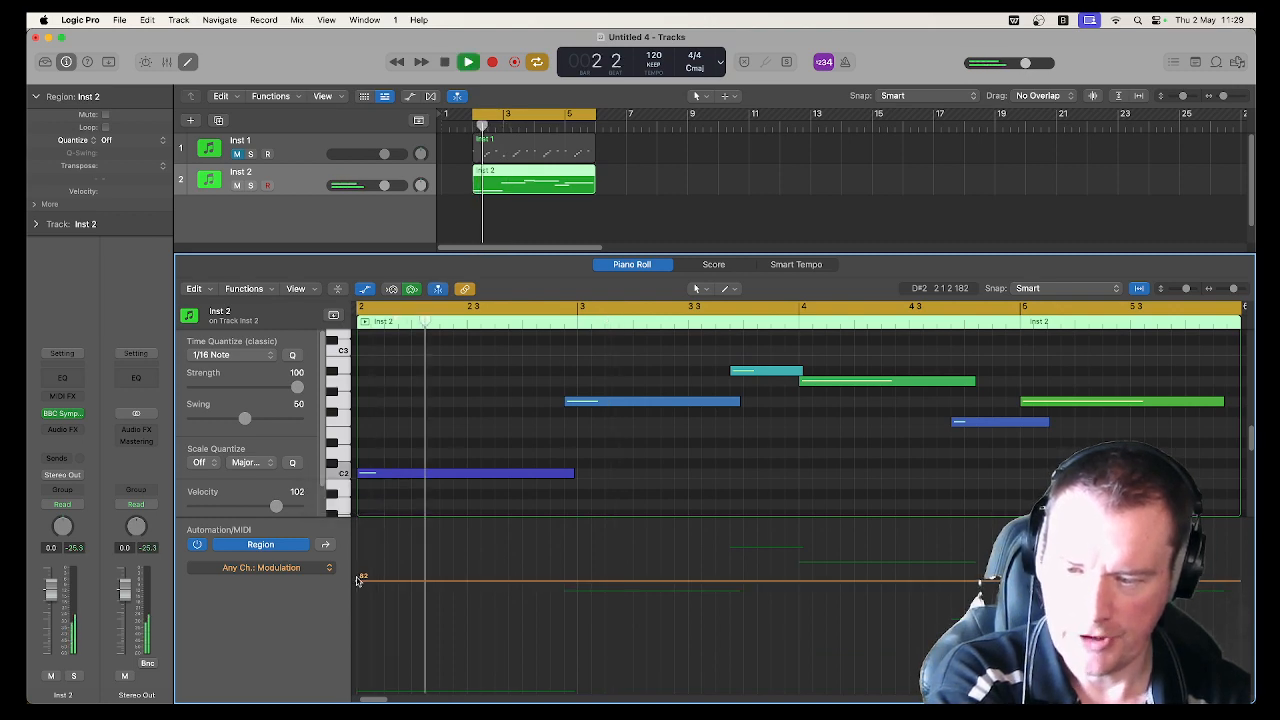
pyautogui.press('space')
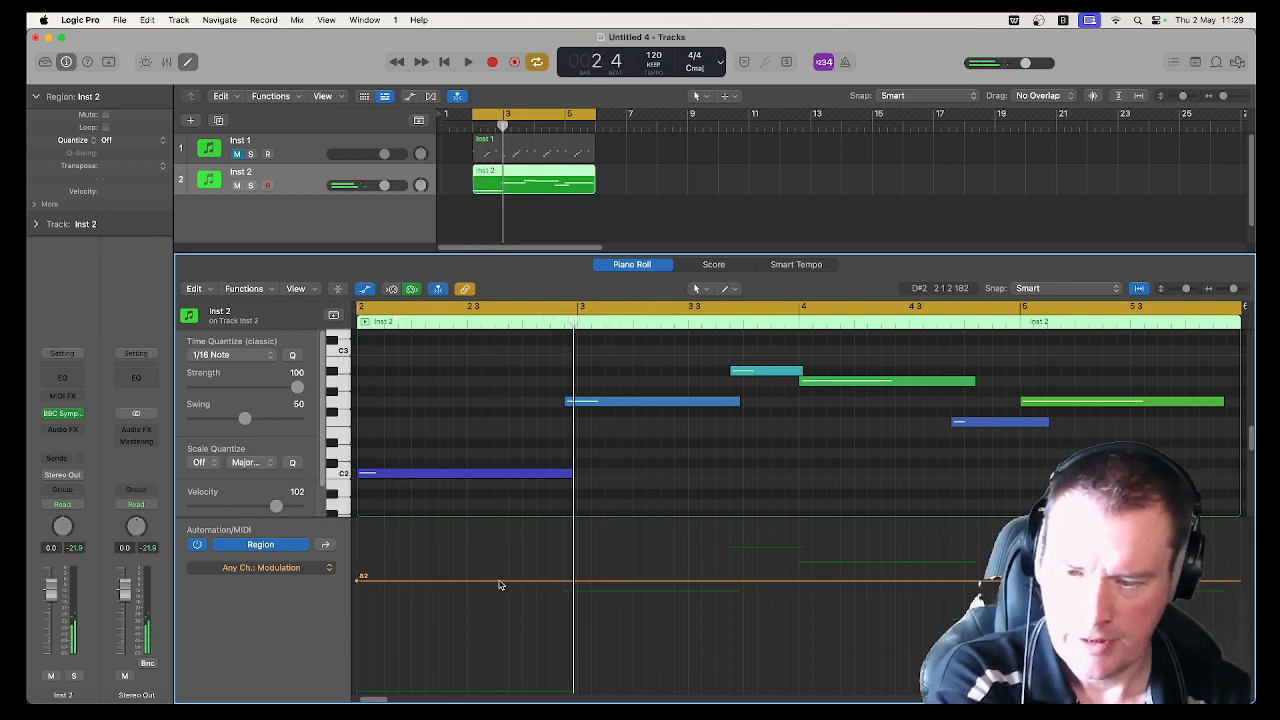
# Step: Shape the modulation line with points of 100 late in bar 2, 88 around bar 3, and 104 late in bar 3
pyautogui.moveTo(500, 584); pyautogui.dragTo(500, 553)
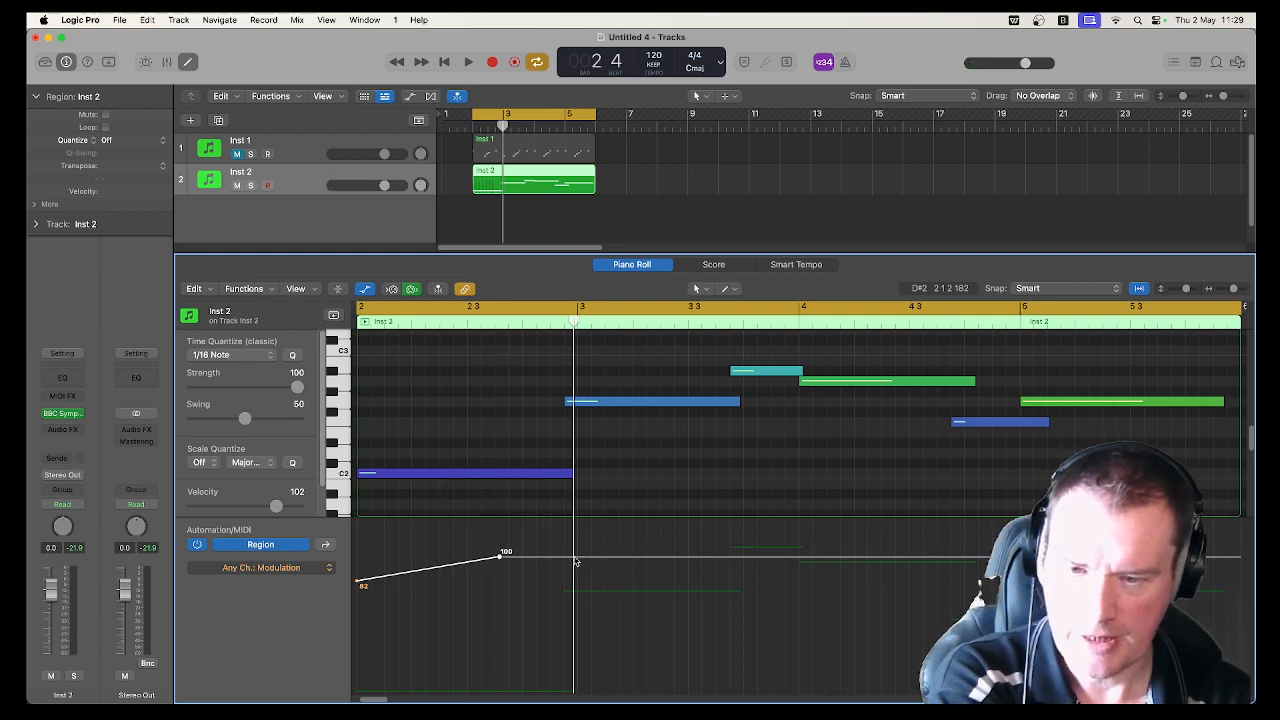
pyautogui.moveTo(575, 561); pyautogui.dragTo(577, 576)
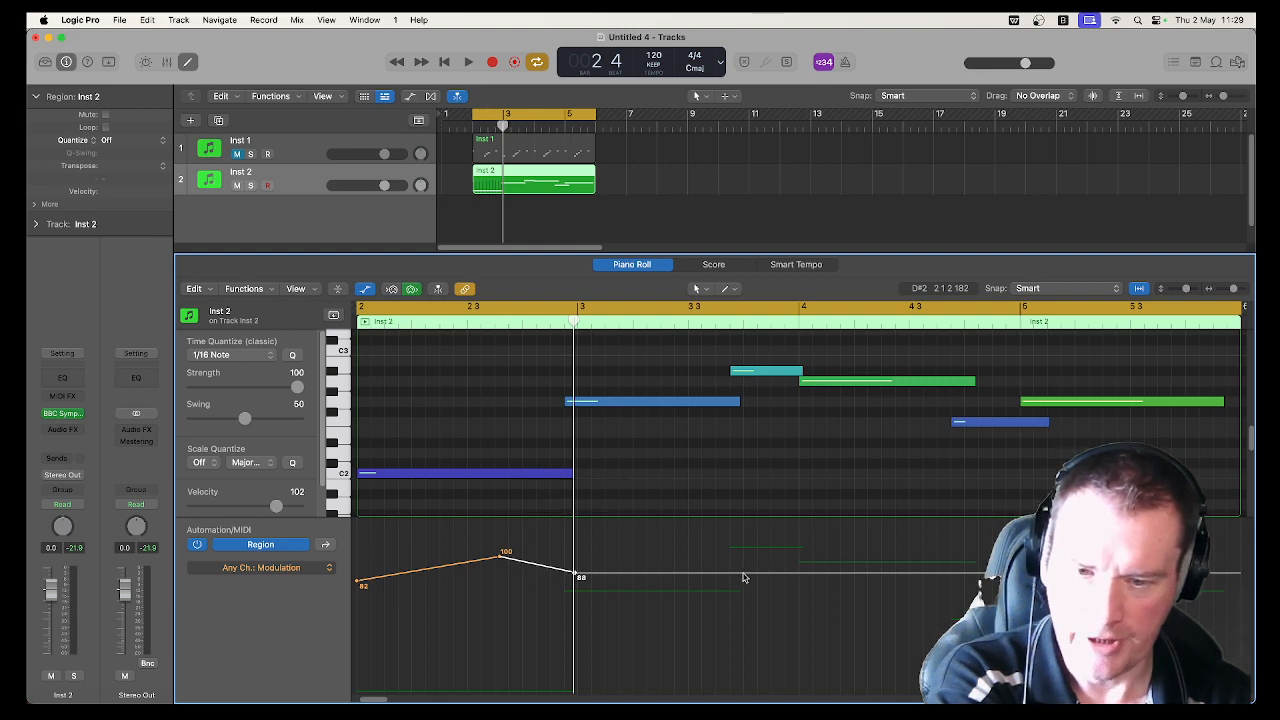
pyautogui.click(744, 576)
pyautogui.moveTo(744, 573); pyautogui.dragTo(744, 550)
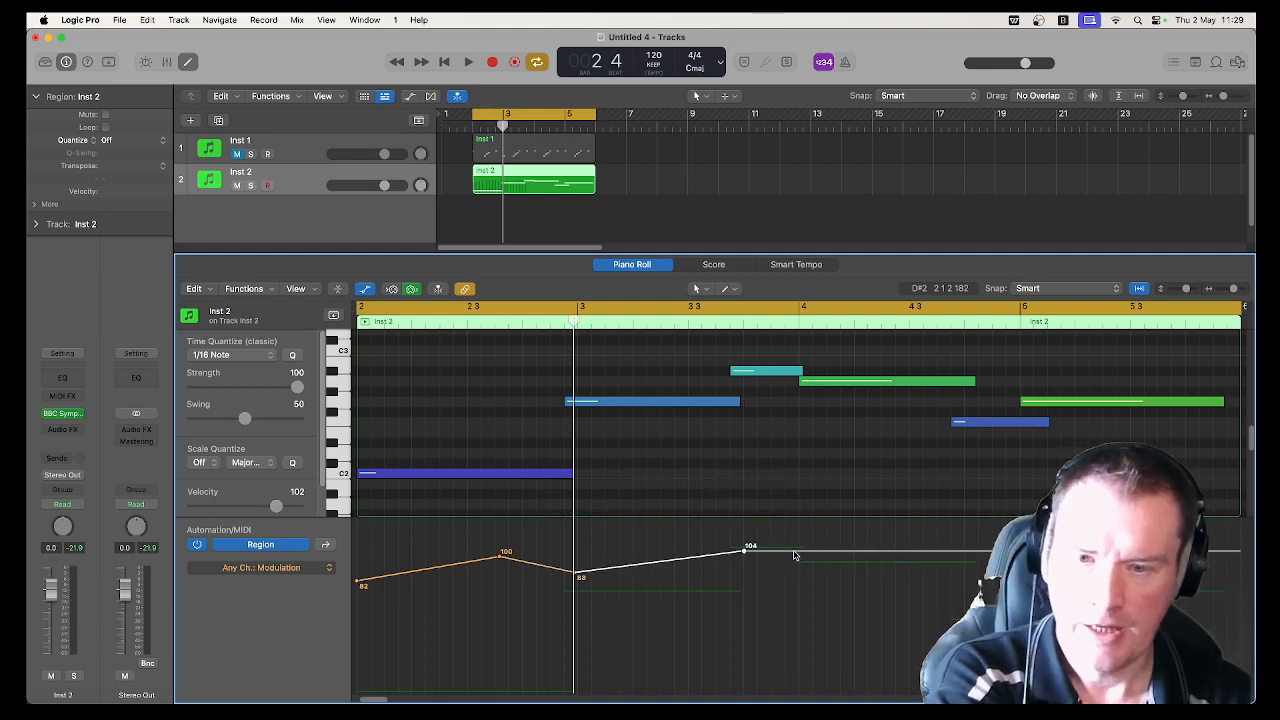
# Step: Draw a freehand rising and falling modulation curve with the Pencil tool from late bar 3 to the region's end, and play it
pyautogui.click(698, 290)
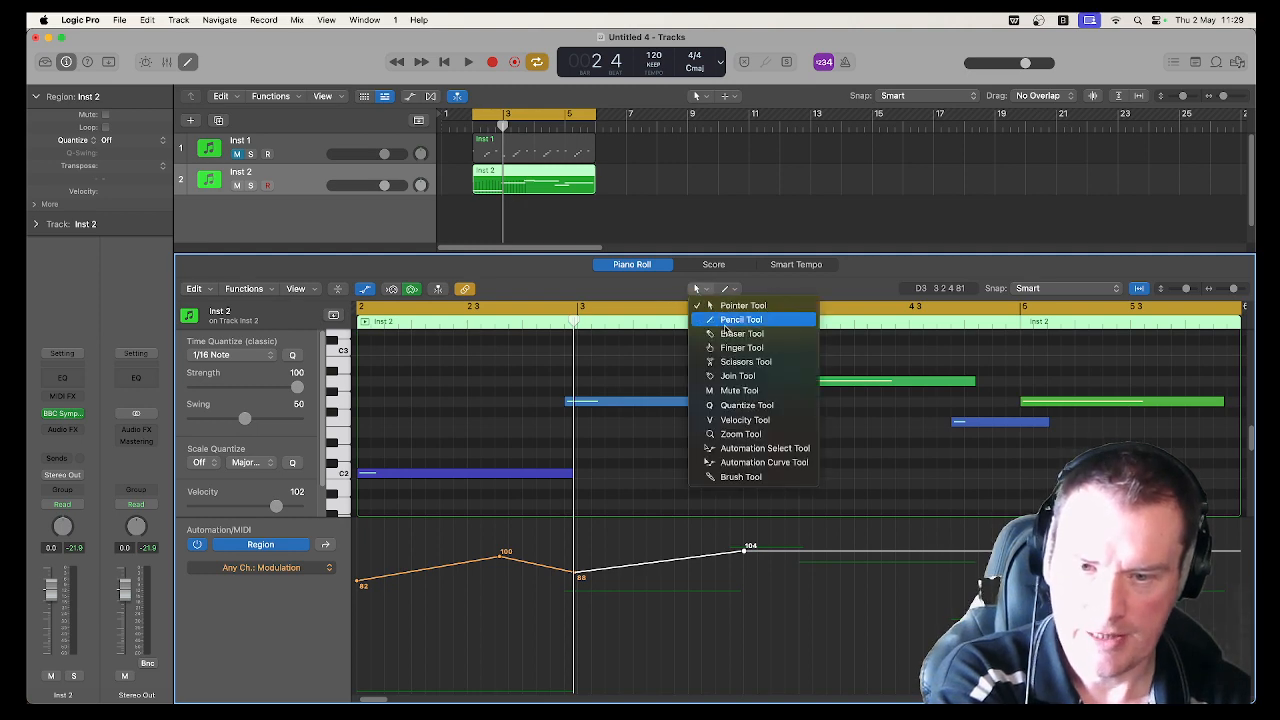
pyautogui.click(722, 320)
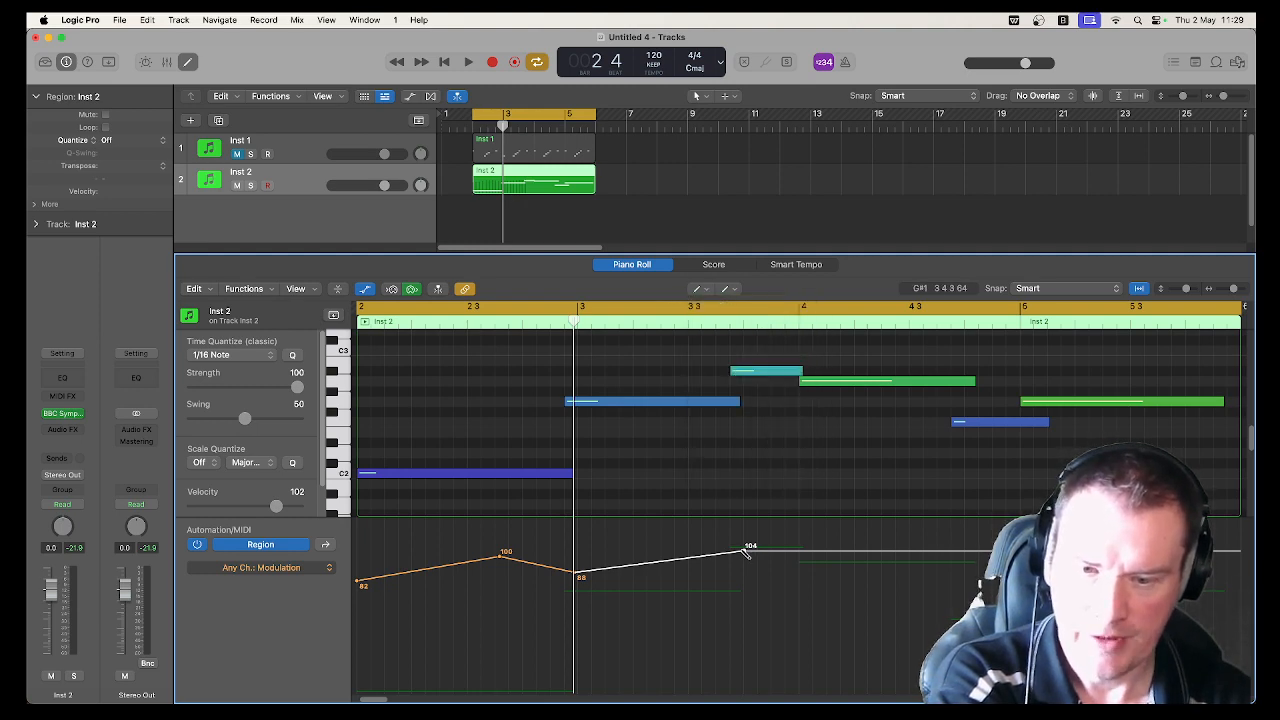
pyautogui.moveTo(745, 550)
pyautogui.mouseDown()
pyautogui.moveTo(772, 570)
pyautogui.moveTo(884, 552)
pyautogui.moveTo(988, 583)
pyautogui.moveTo(1156, 588)
pyautogui.moveTo(1238, 612)
pyautogui.mouseUp()
pyautogui.press('space')
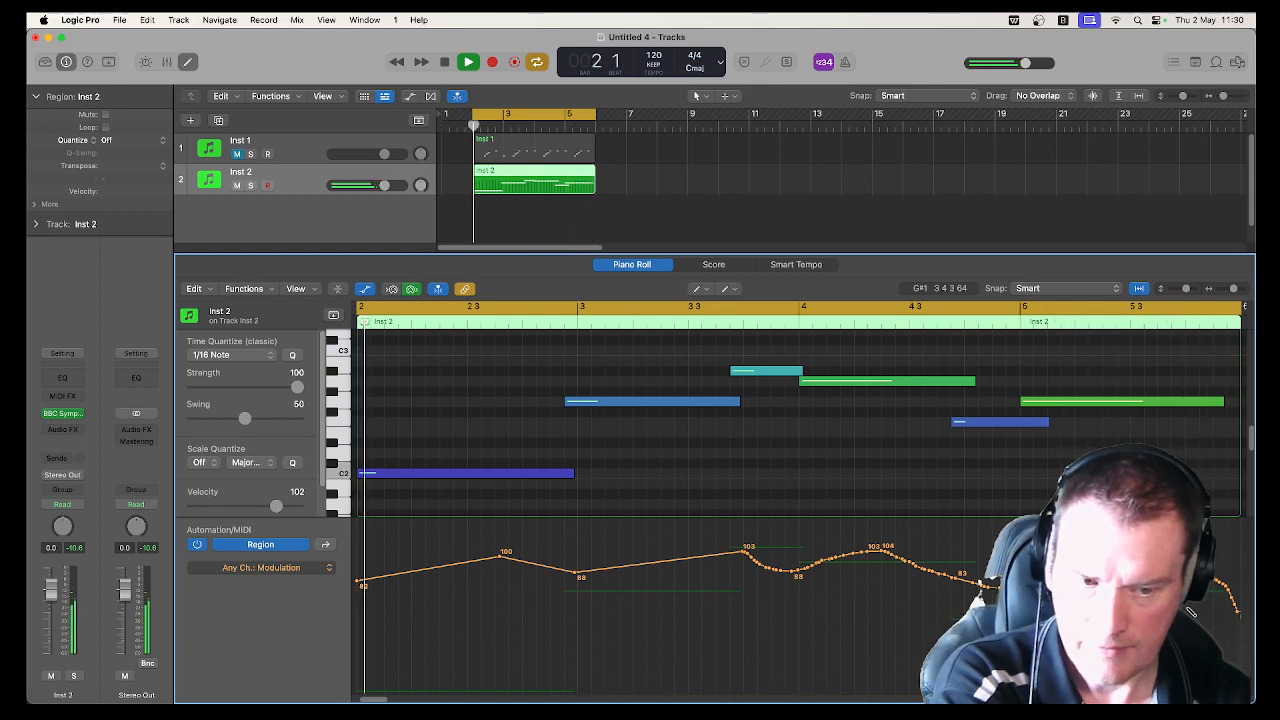
pyautogui.press('space')
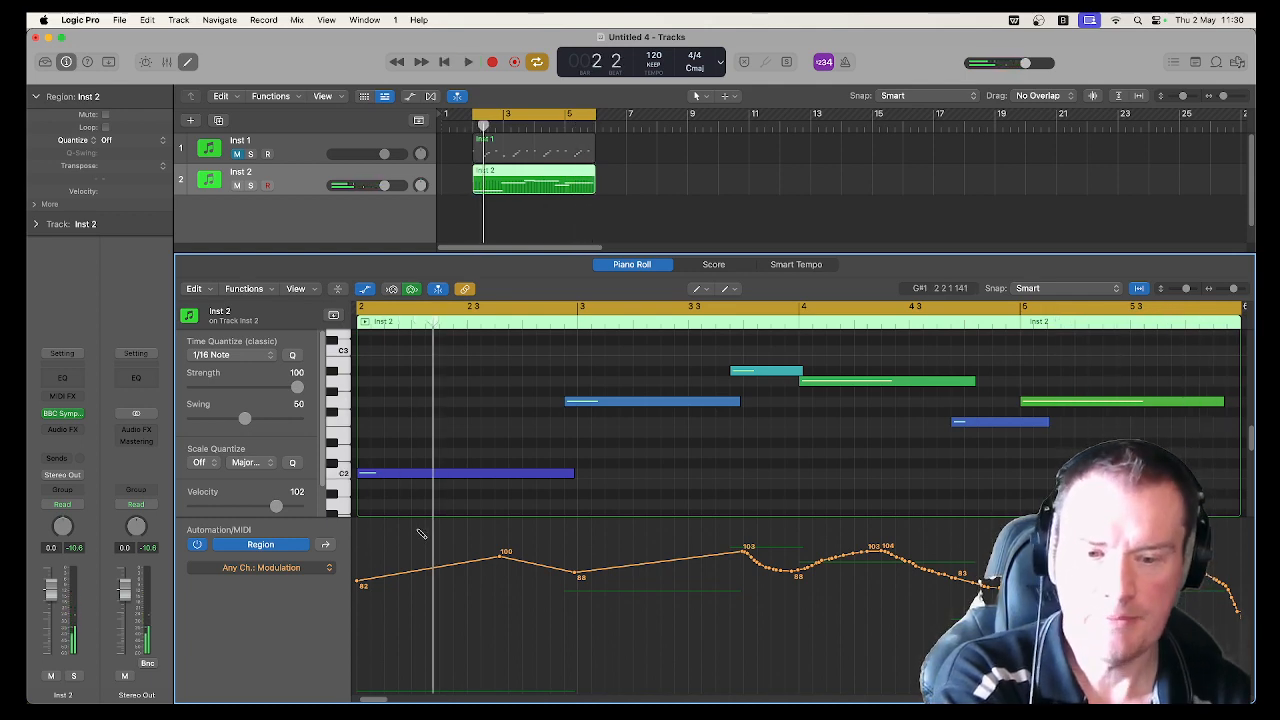
# Step: Add a new software instrument track below Inst 2 and load BBC Symphony Orchestra on it
pyautogui.click(485, 172)
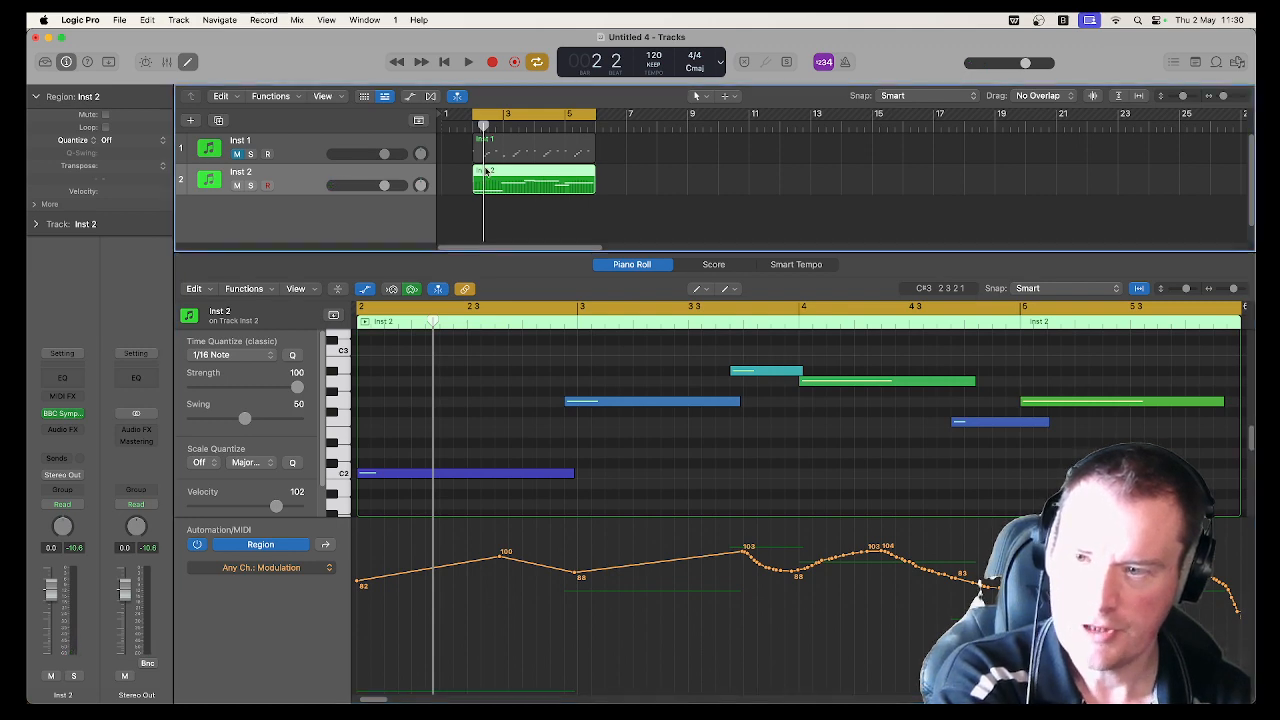
pyautogui.rightClick(309, 185)
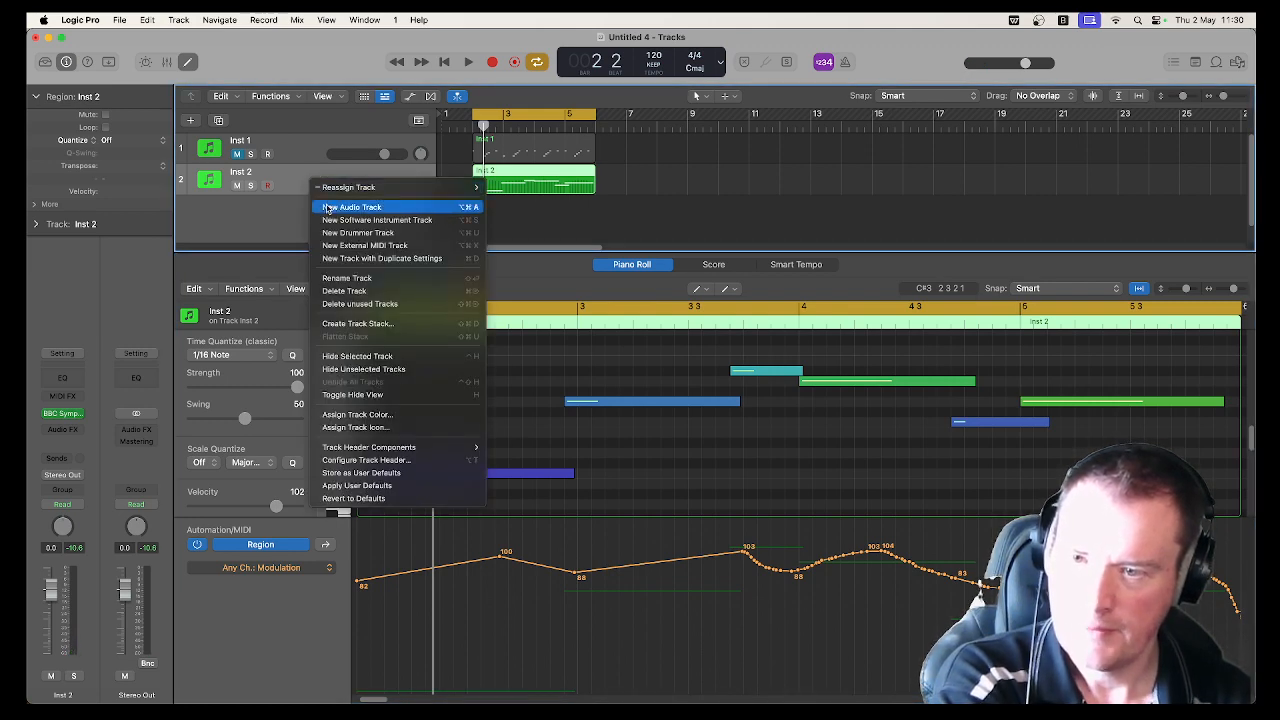
pyautogui.click(328, 219)
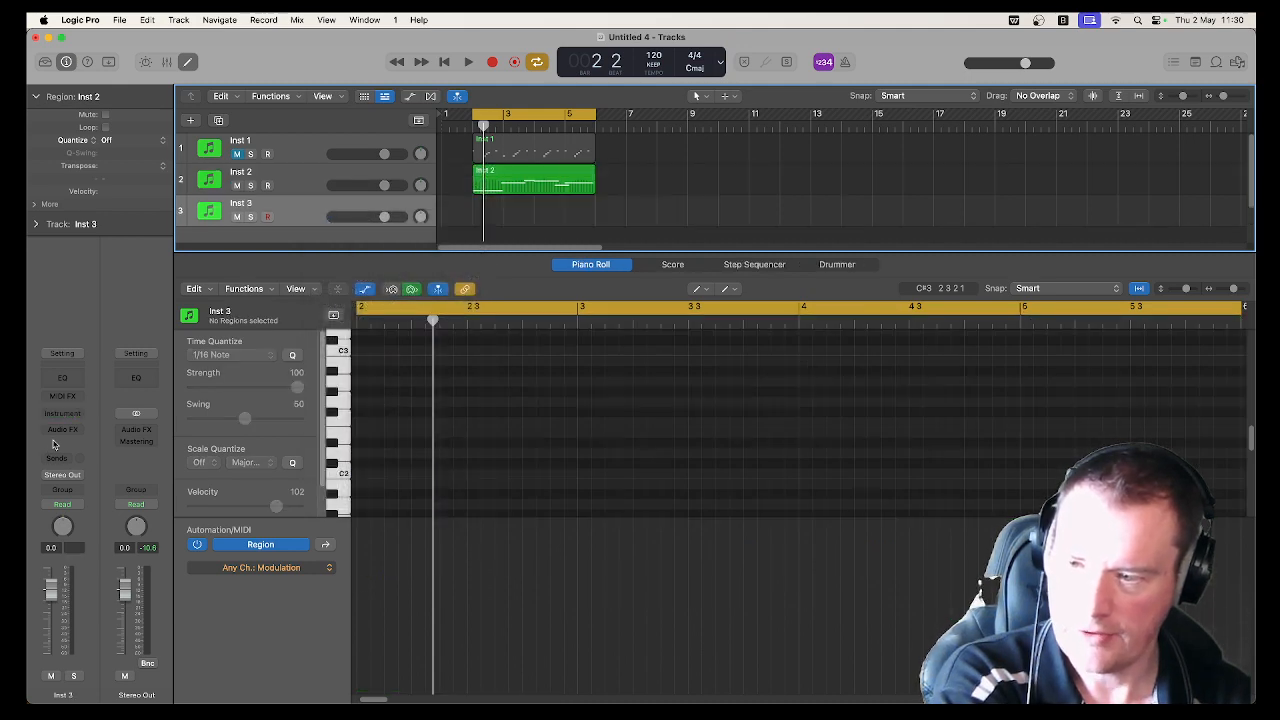
pyautogui.click(62, 413)
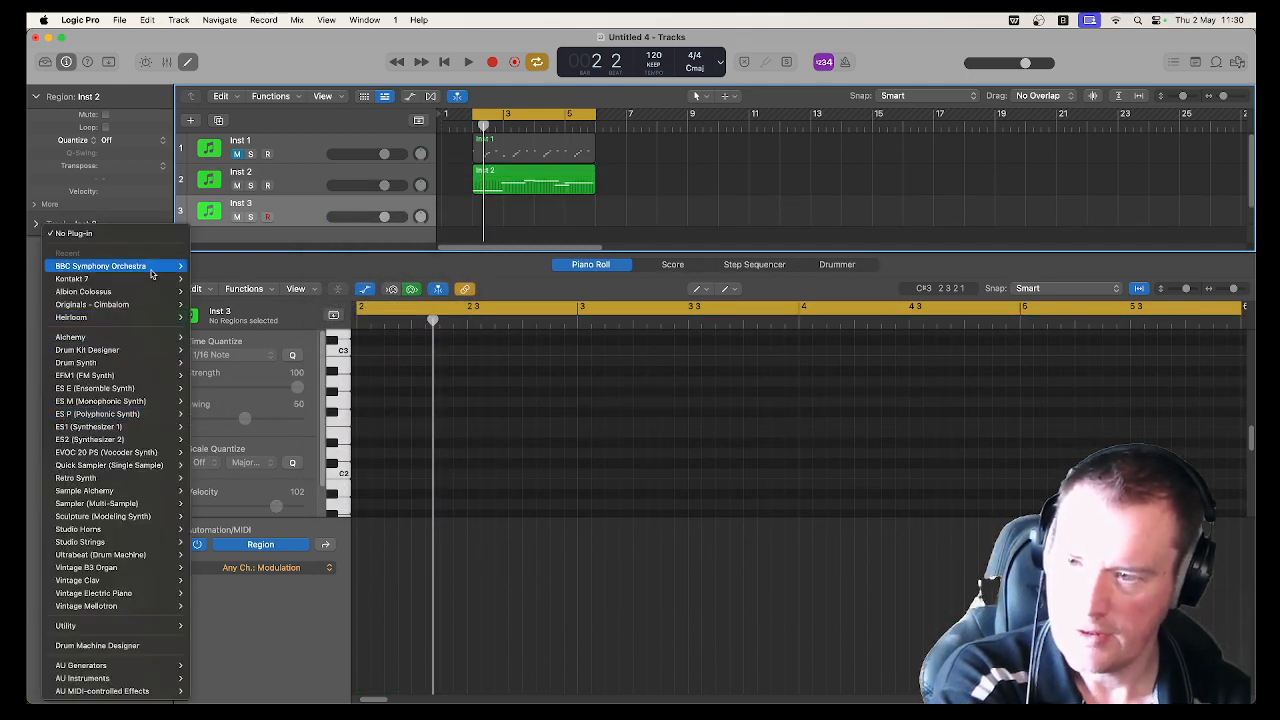
pyautogui.moveTo(155, 267)
pyautogui.click(204, 267)
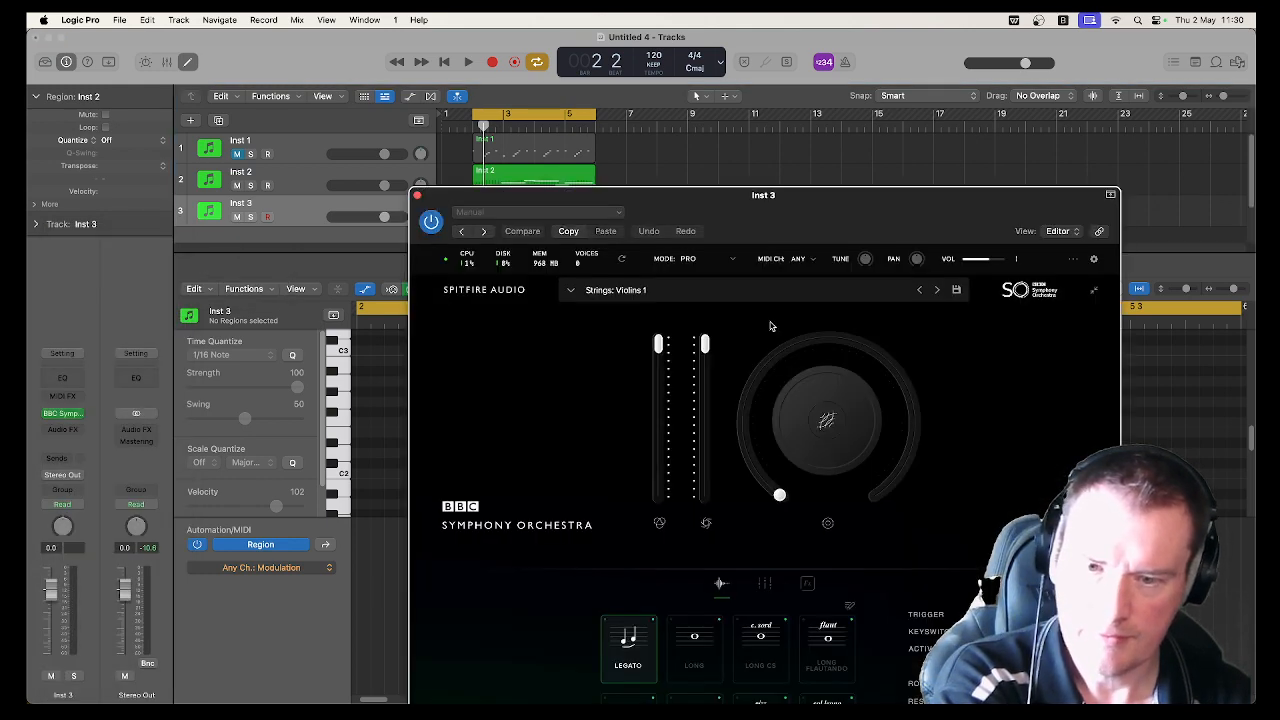
# Step: Load the Celli preset from Strings in the new track's instrument and close its window
pyautogui.click(670, 290)
pyautogui.scroll(-2, 886, 457)
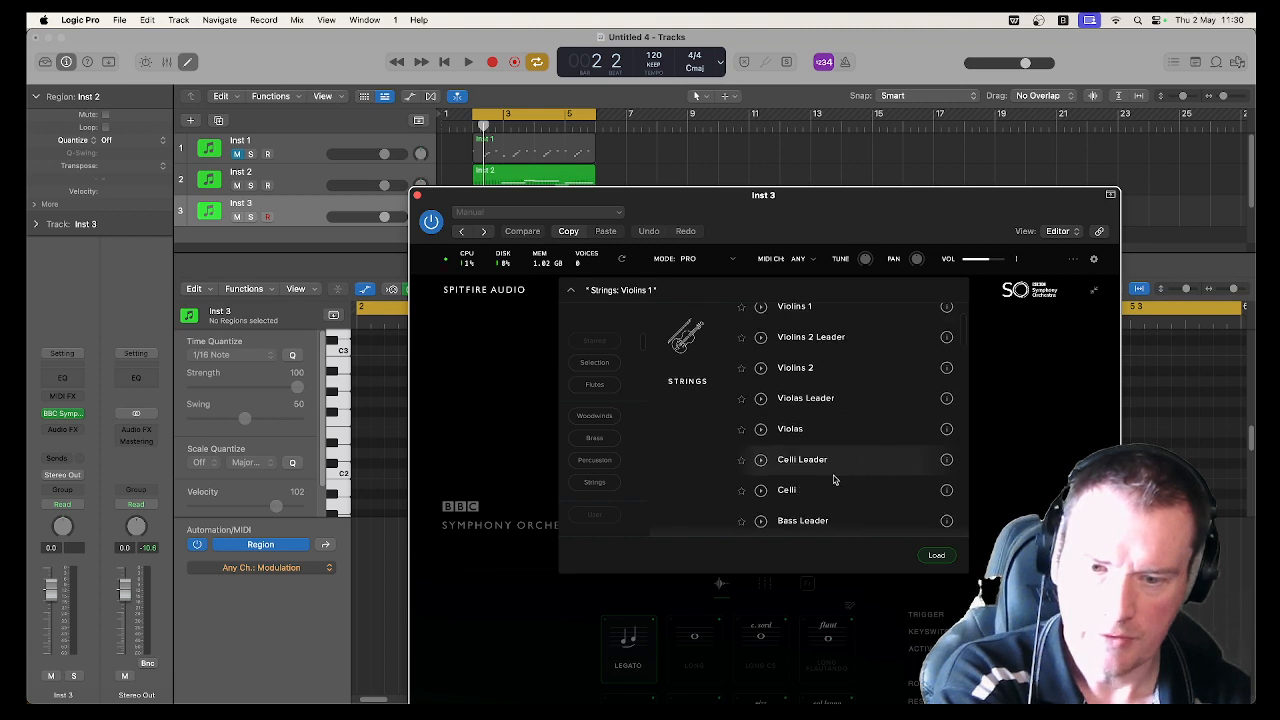
pyautogui.doubleClick(821, 488)
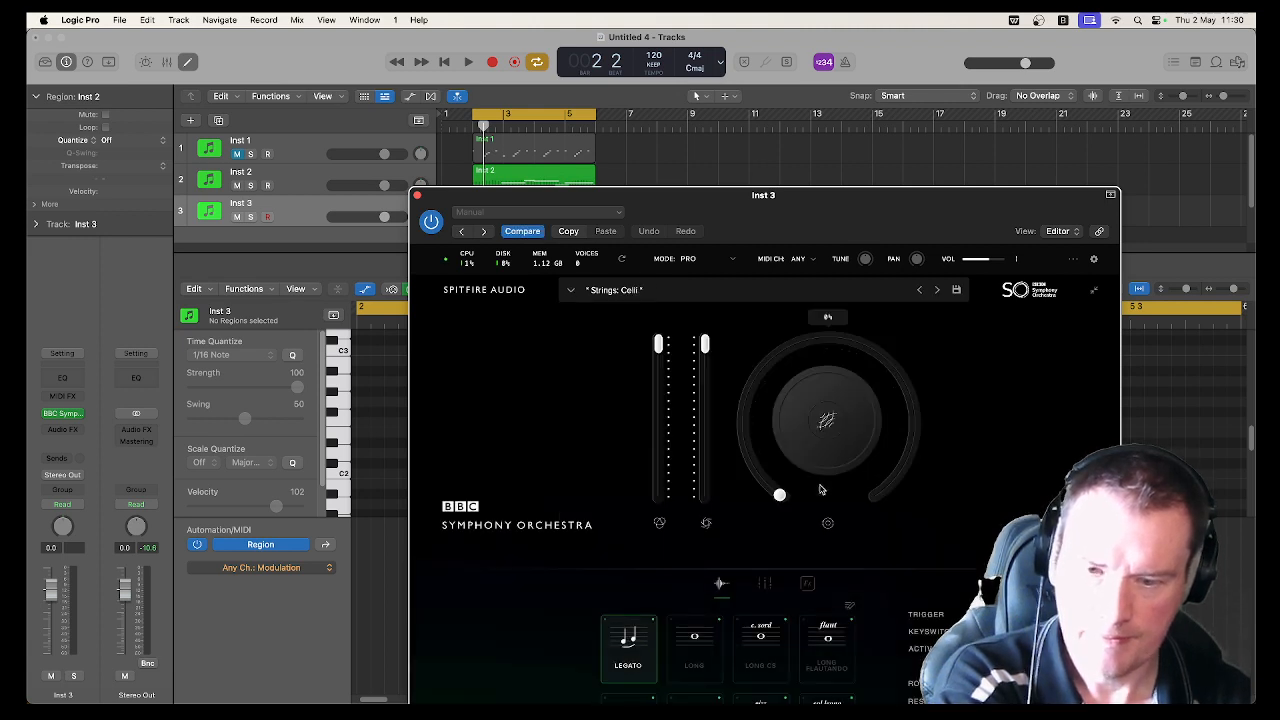
pyautogui.click(418, 196)
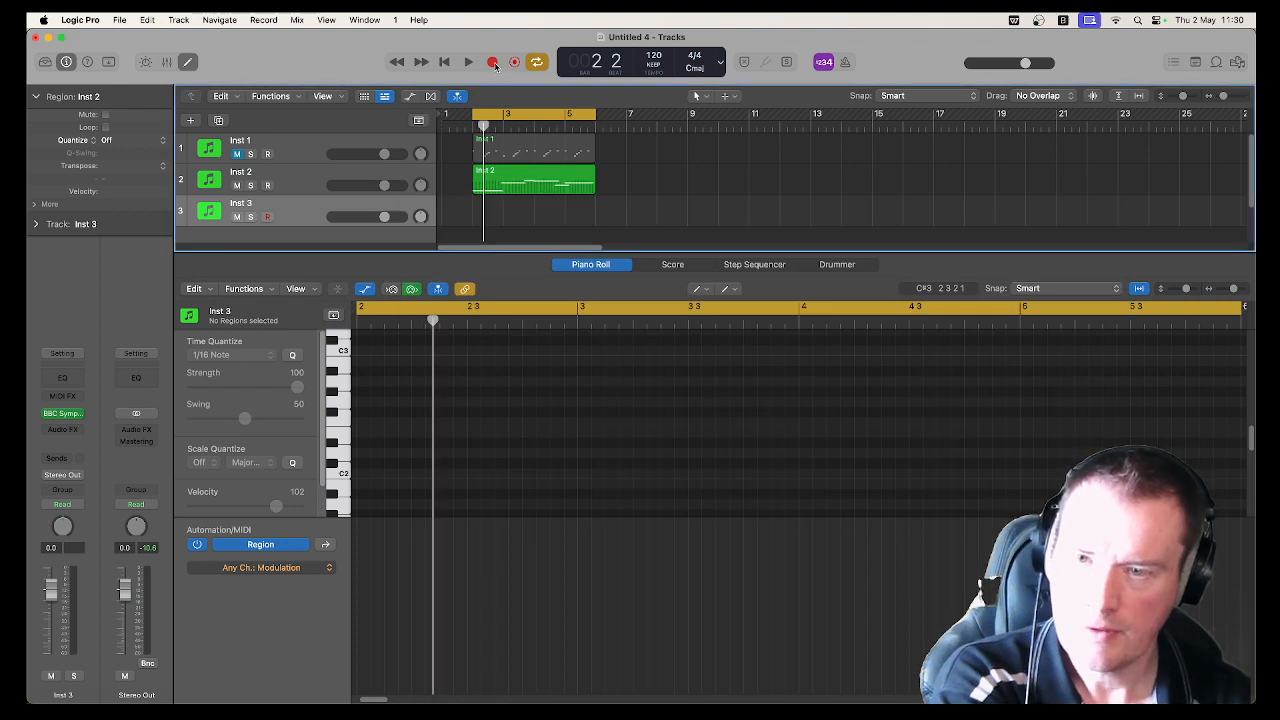
# Step: Record a second slow cello line on the Inst 3 track over the cycle range, bars 2 to 5
pyautogui.click(493, 63)
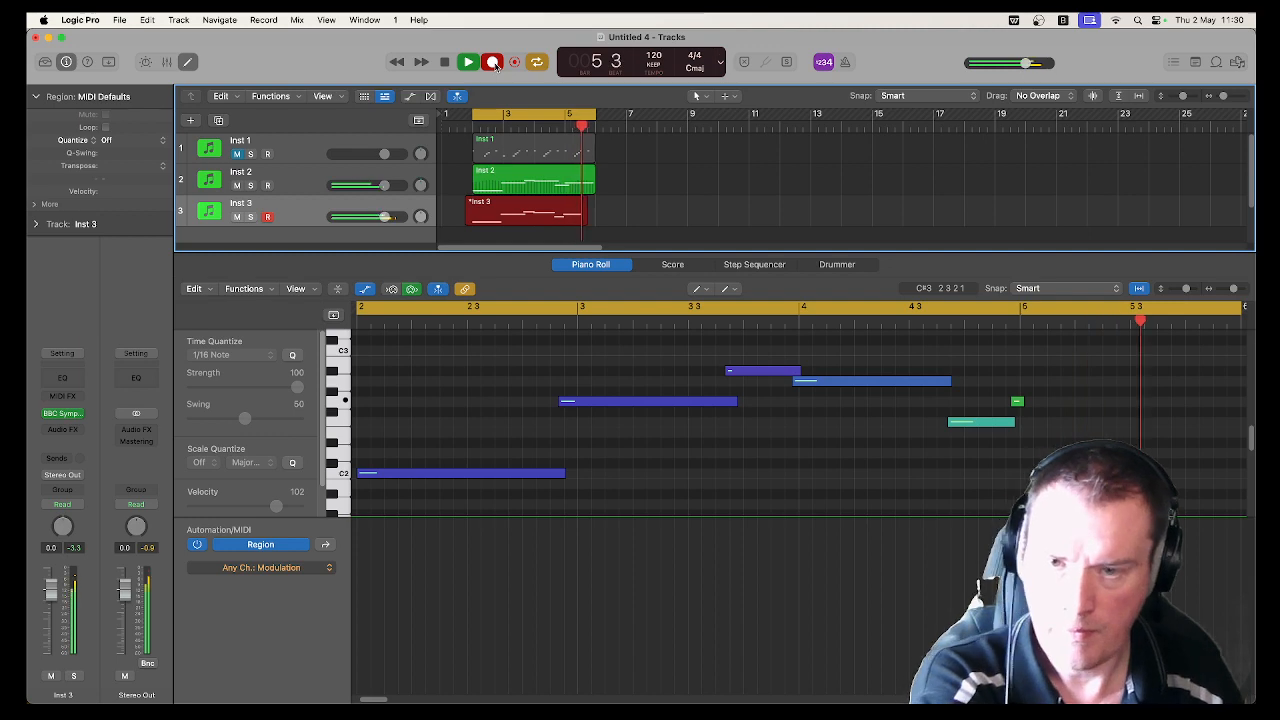
pyautogui.click(493, 63)
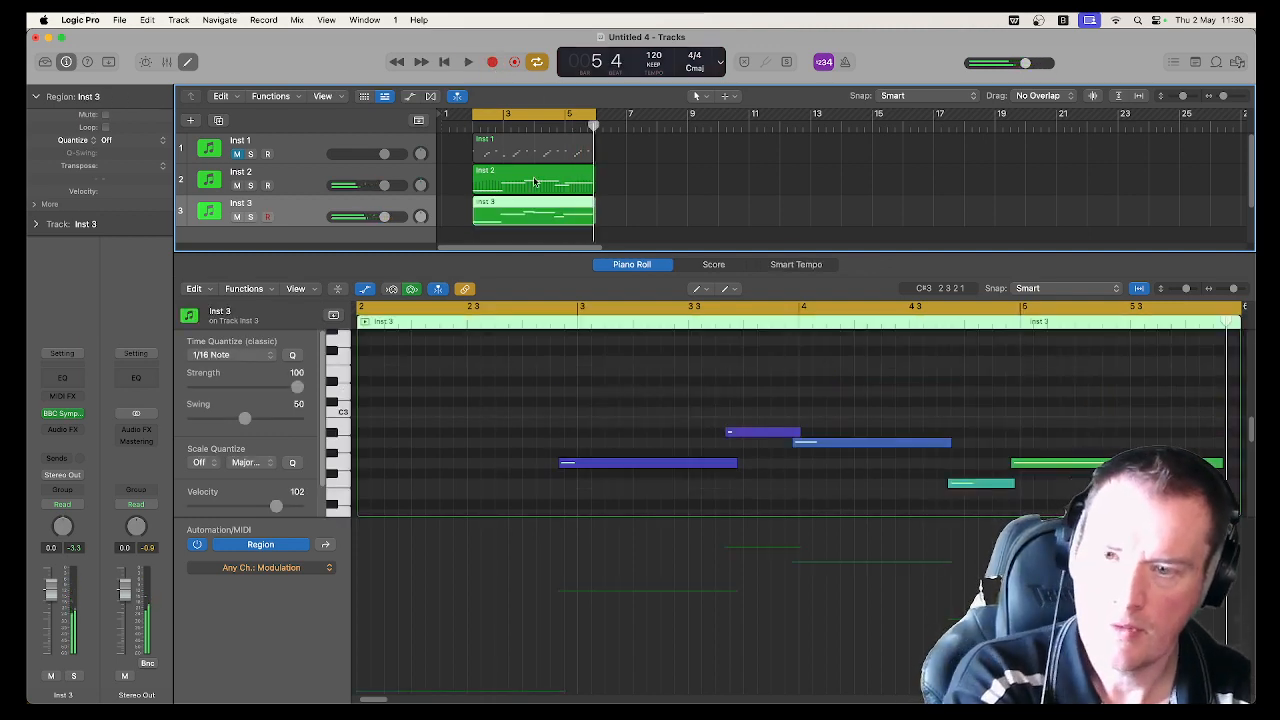
# Step: Switch the Piano Roll to the Pointer tool and delete the stray C#3 note in bar 3
pyautogui.click(608, 401)
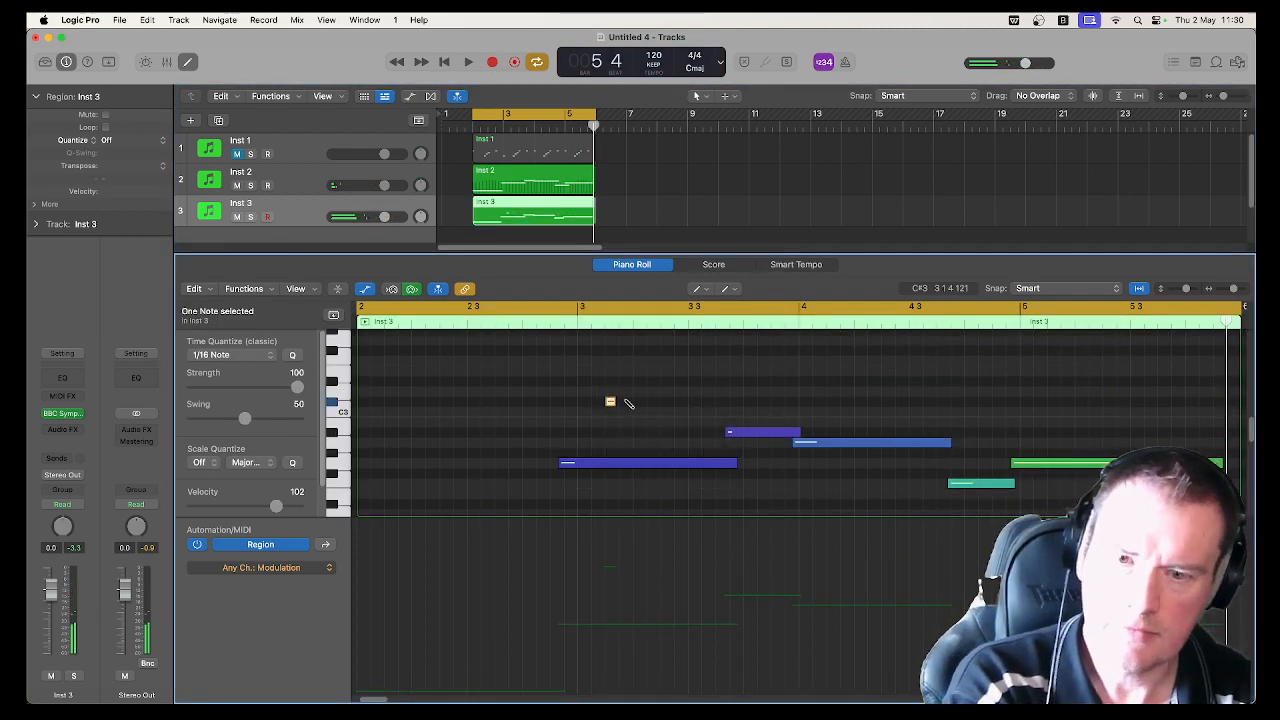
pyautogui.click(692, 290)
pyautogui.click(726, 306)
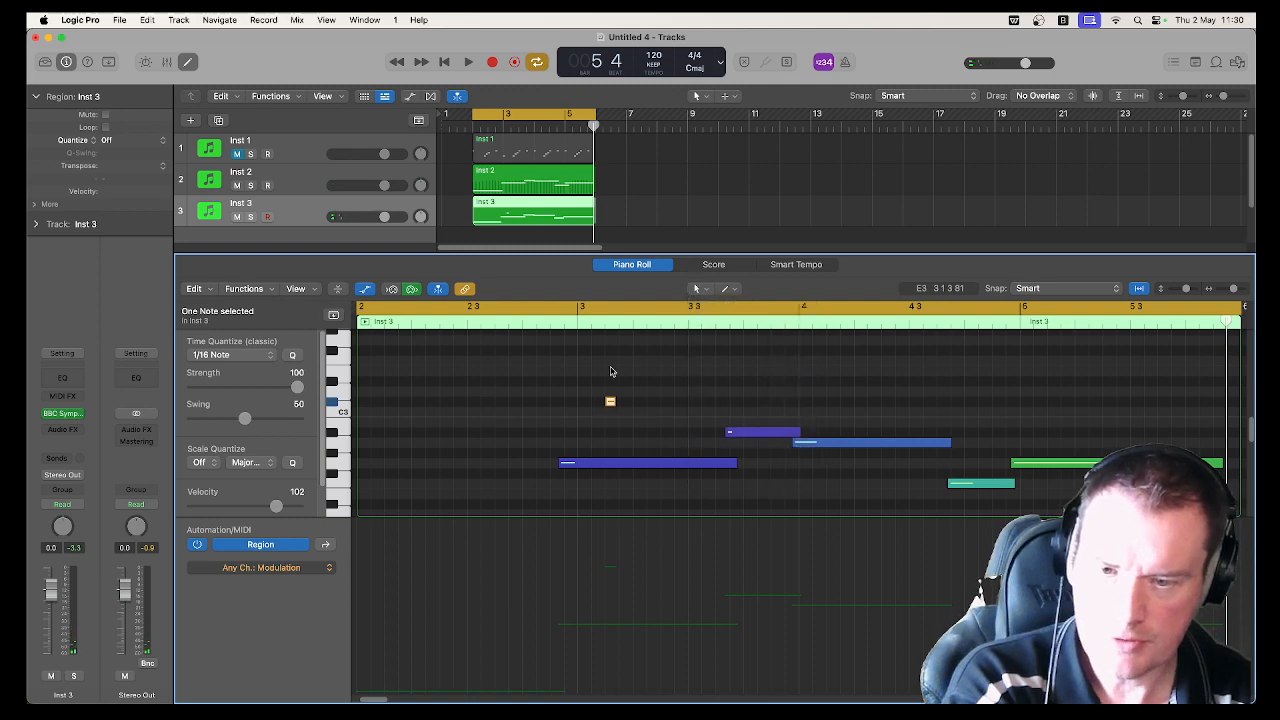
pyautogui.press('Delete')
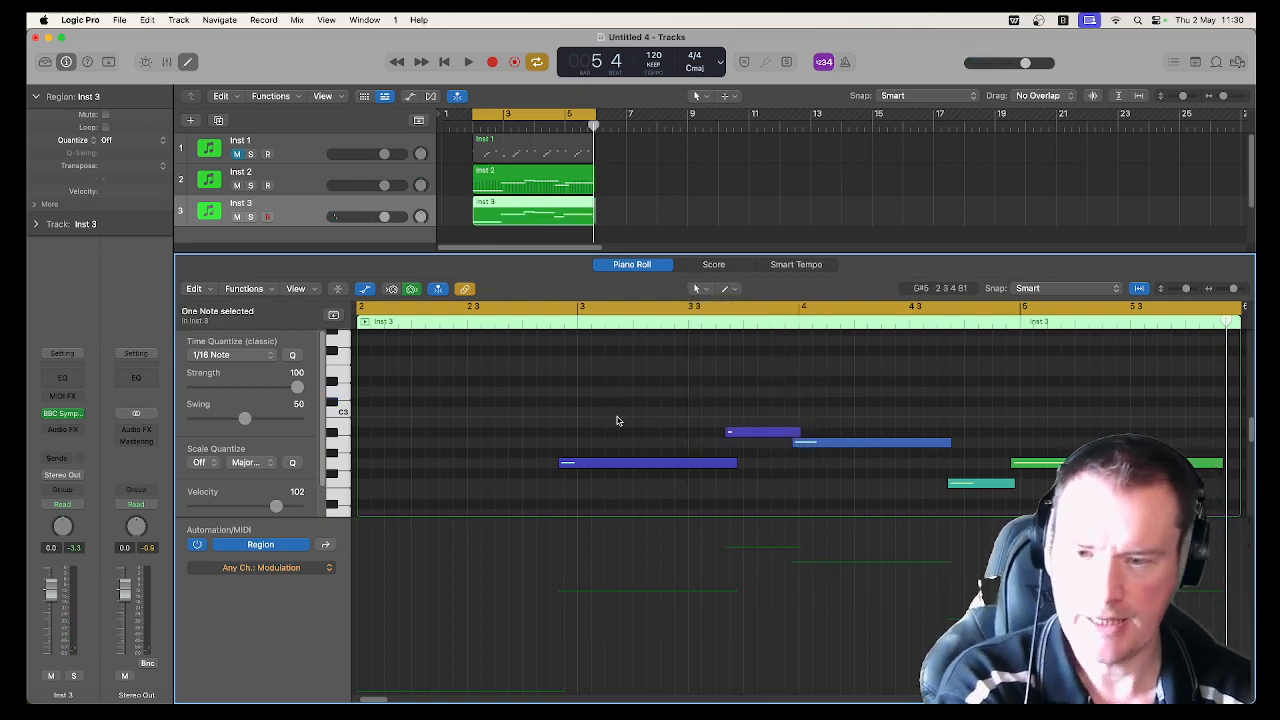
# Step: Nudge all the notes in the Inst 3 region slightly later and trim the G2 note to start at bar 3
pyautogui.press('super+a')
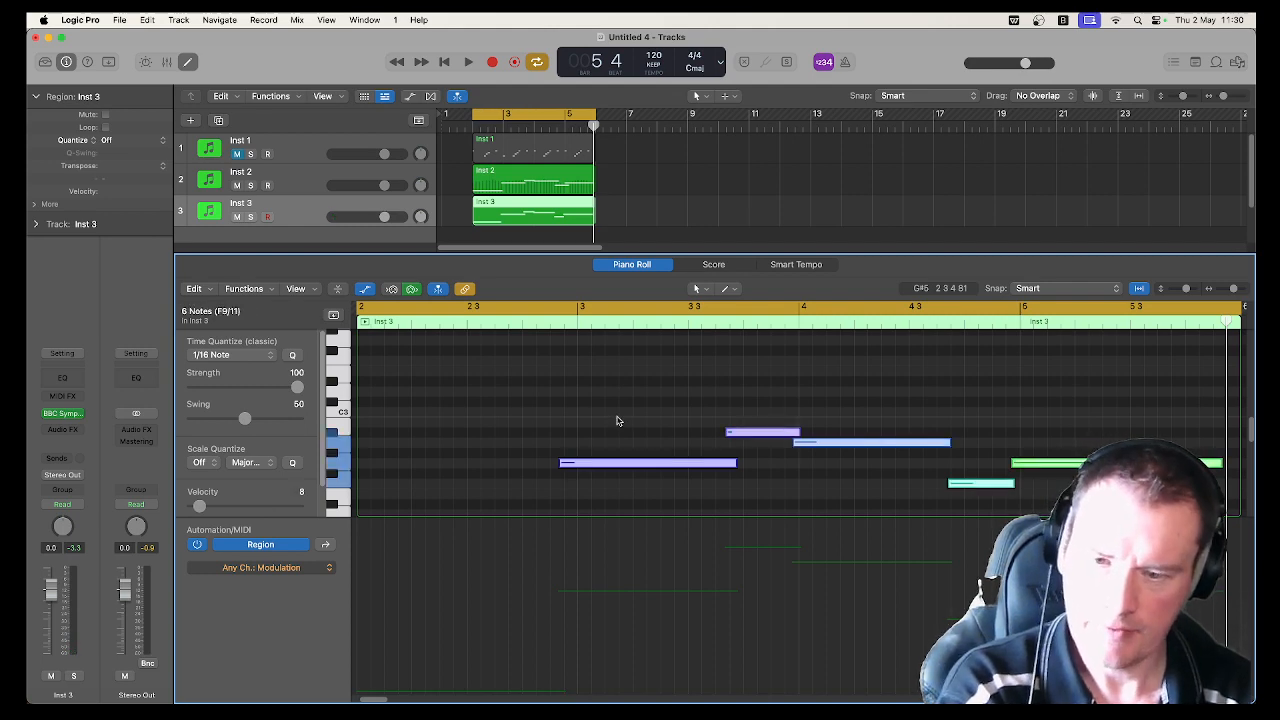
pyautogui.hotkey('alt', 'Right')
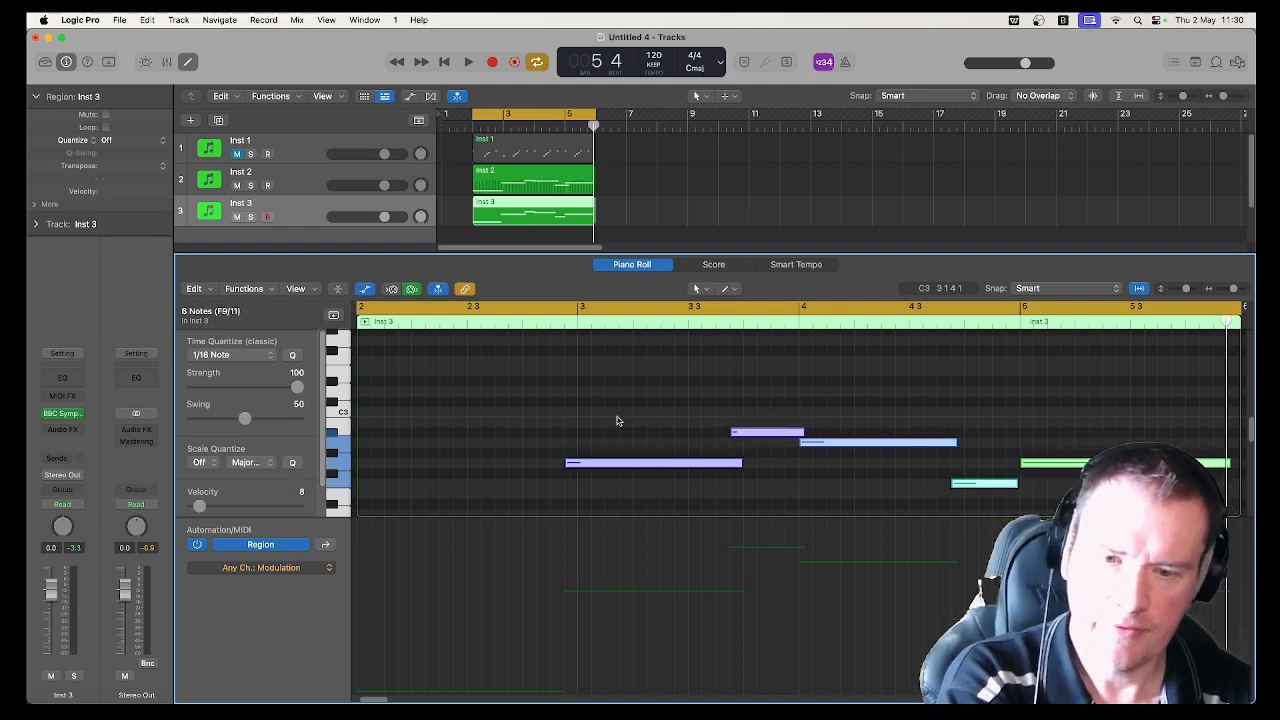
pyautogui.click(577, 471)
pyautogui.click(568, 466)
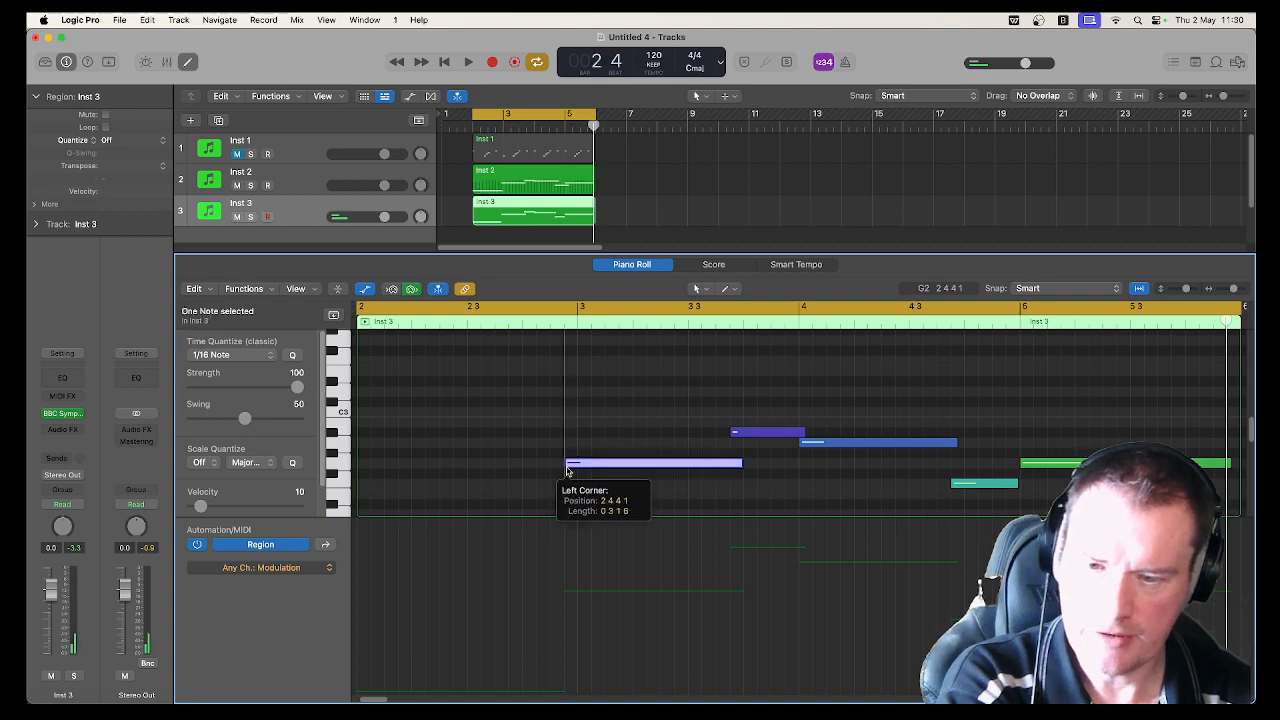
pyautogui.moveTo(568, 471); pyautogui.dragTo(580, 471)
pyautogui.click(652, 412)
# Step: Listen to the line and extend the start of the G2 note back so it overlaps the end of the C2 note
pyautogui.press('space')
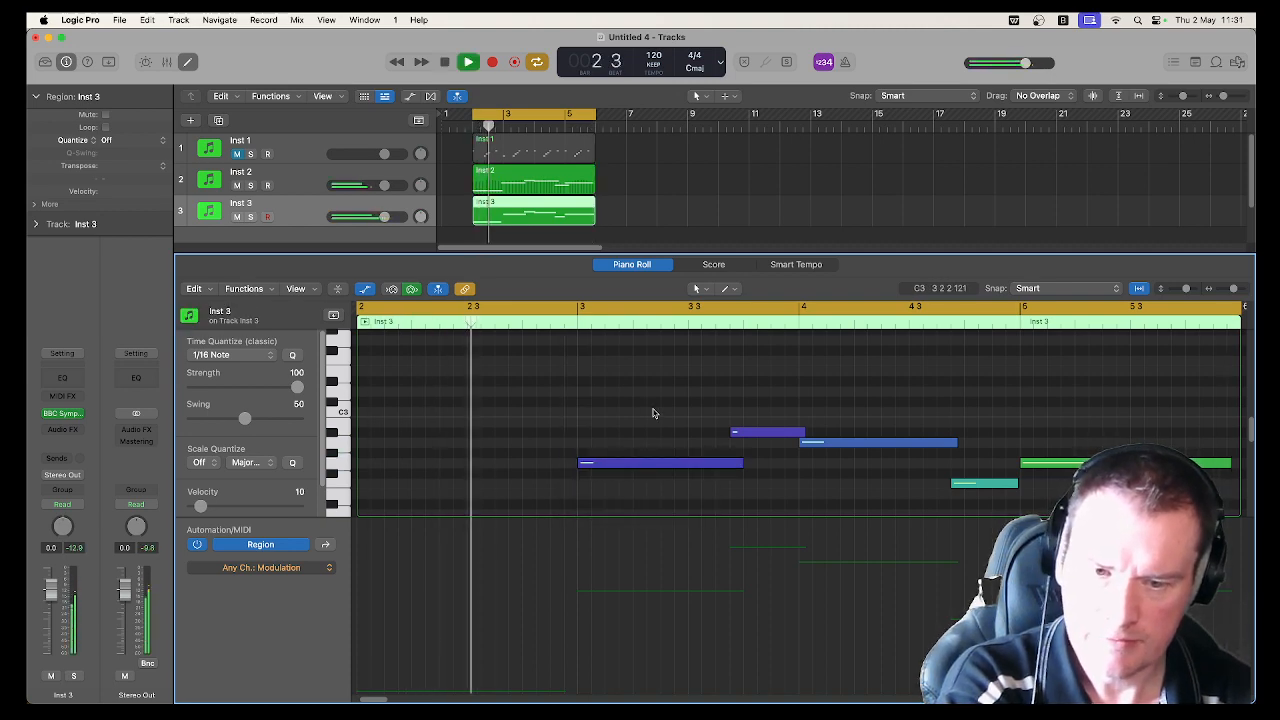
pyautogui.scroll(-5, 654, 409)
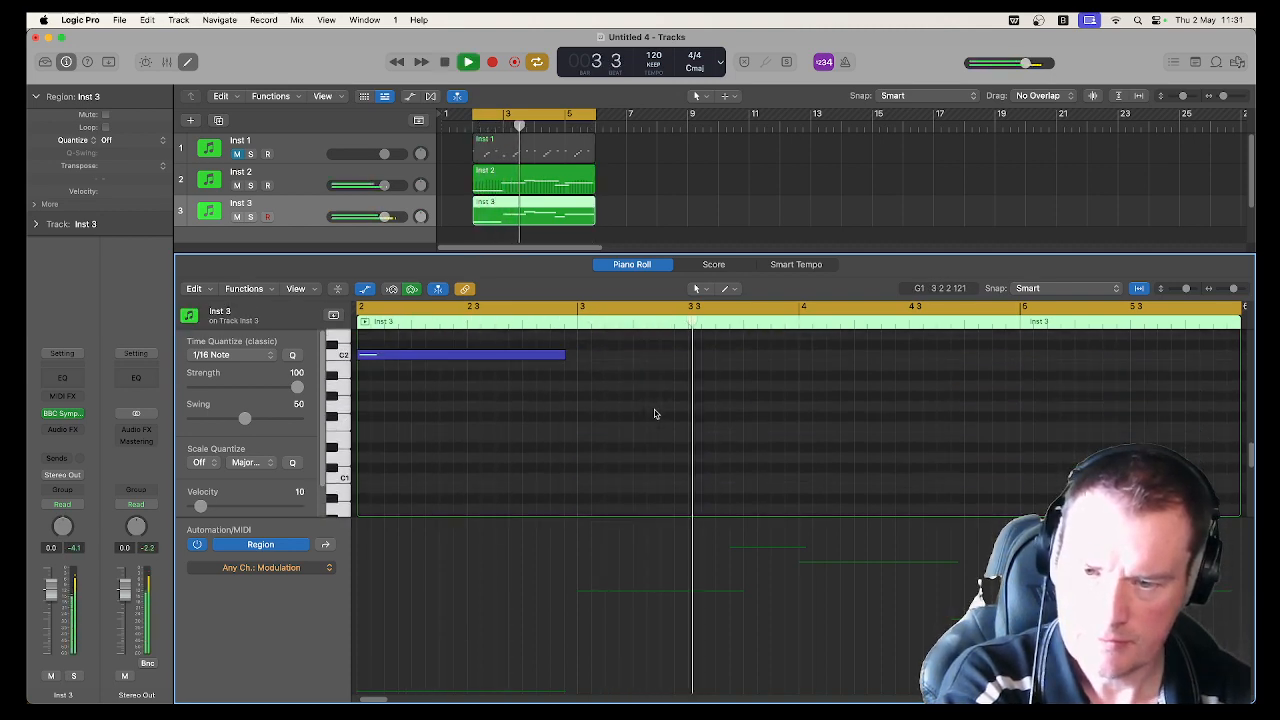
pyautogui.scroll(5, 654, 413)
pyautogui.press('space')
pyautogui.moveTo(580, 408); pyautogui.dragTo(556, 416)
pyautogui.press('space')
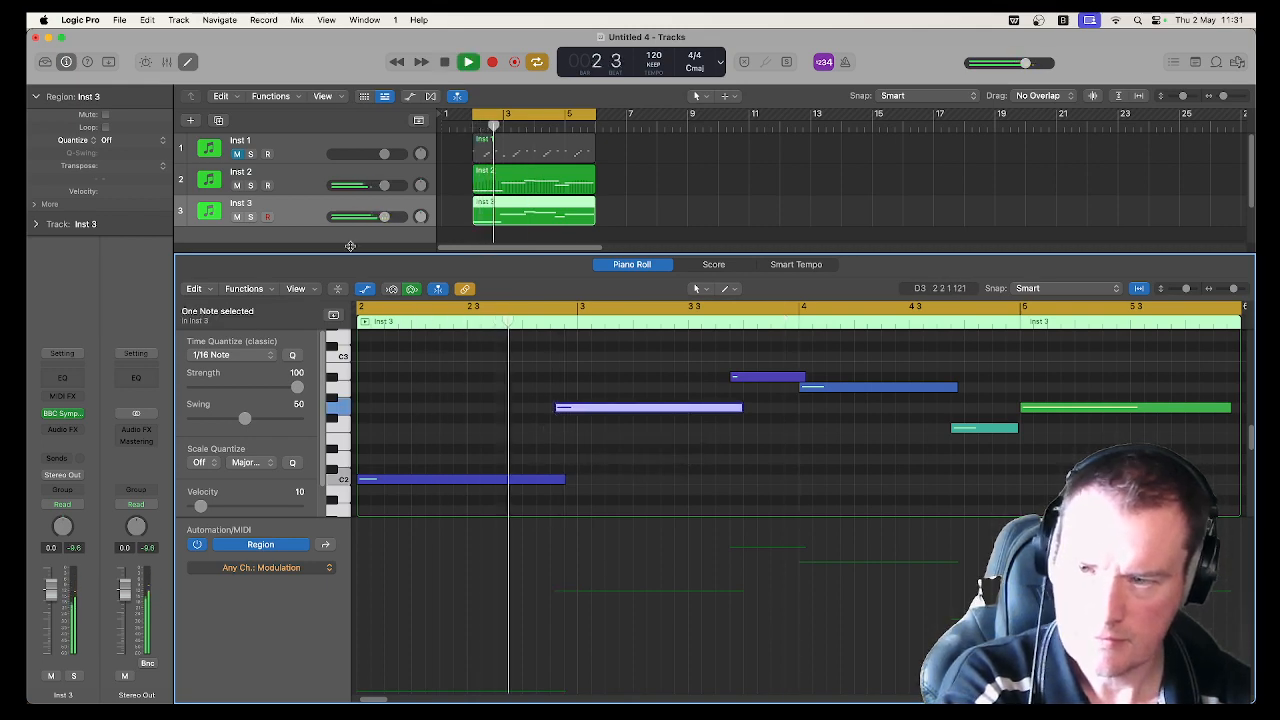
# Step: Lower both vertical performance sliders in the Inst 3 BBC Symphony Orchestra instrument, the first to 65%, audition the sound and close its window
pyautogui.click(305, 215)
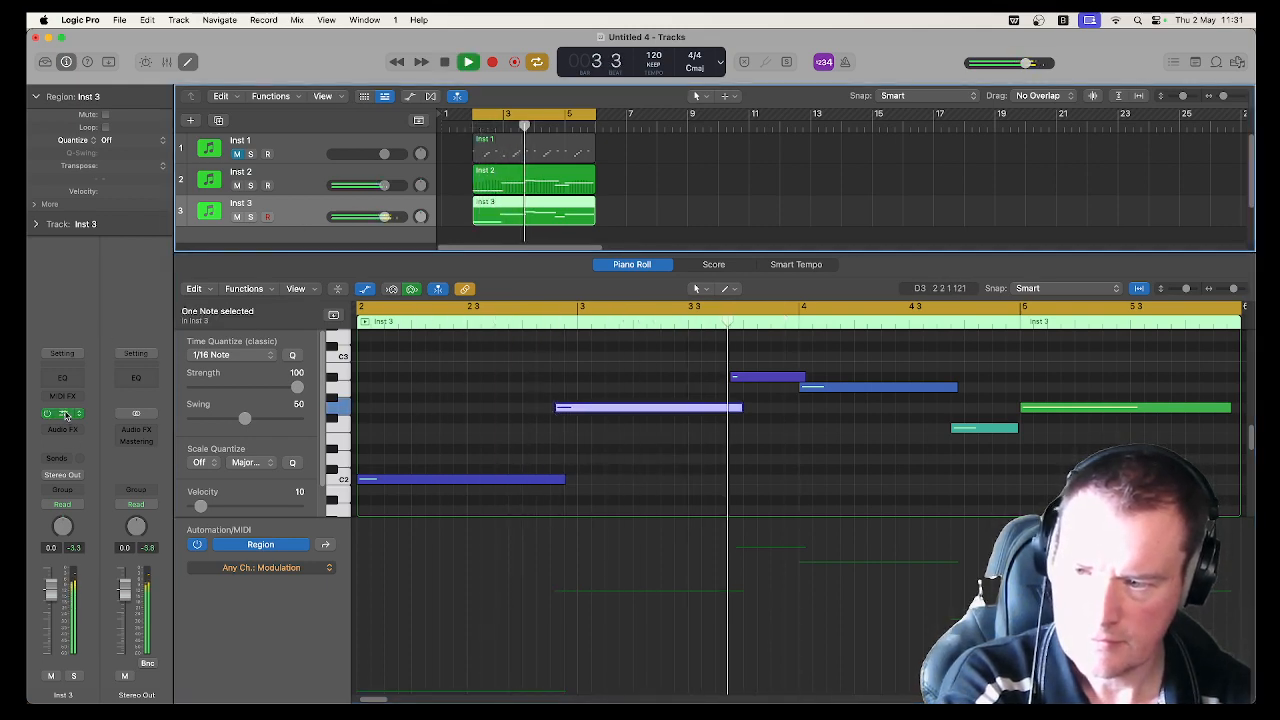
pyautogui.click(63, 413)
pyautogui.press('space')
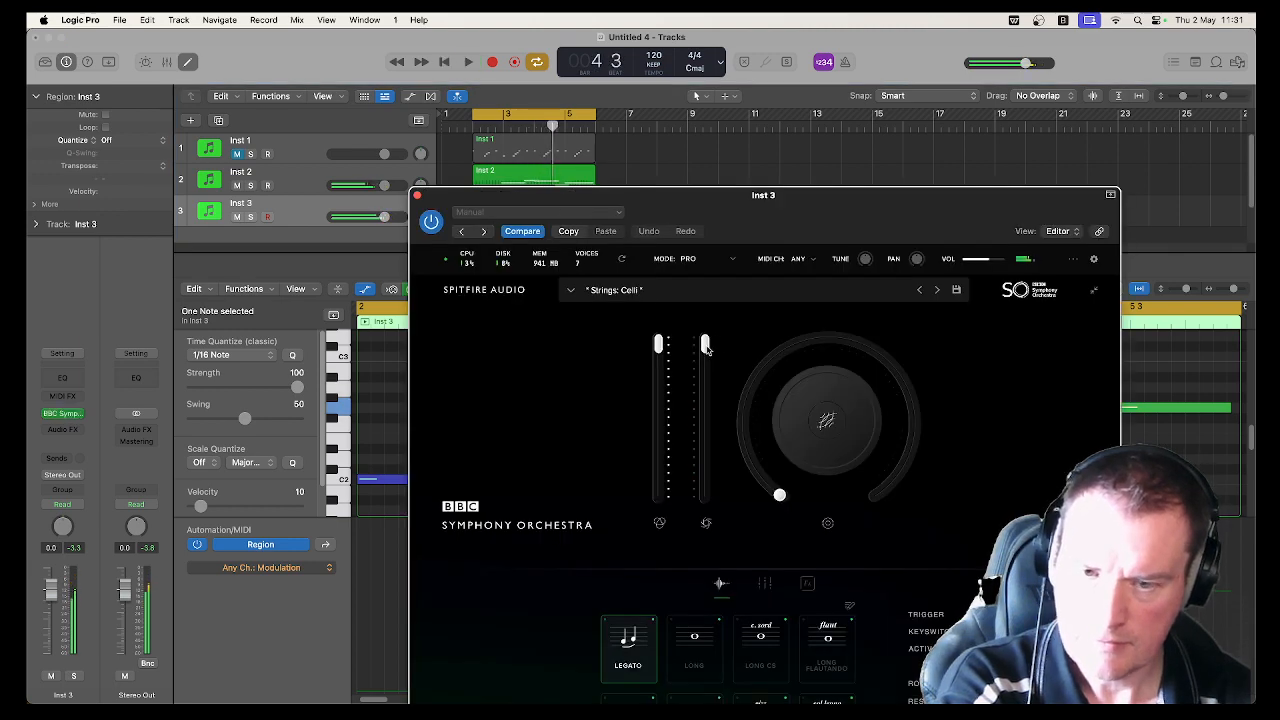
pyautogui.moveTo(705, 345); pyautogui.dragTo(705, 415)
pyautogui.moveTo(658, 343); pyautogui.dragTo(657, 395)
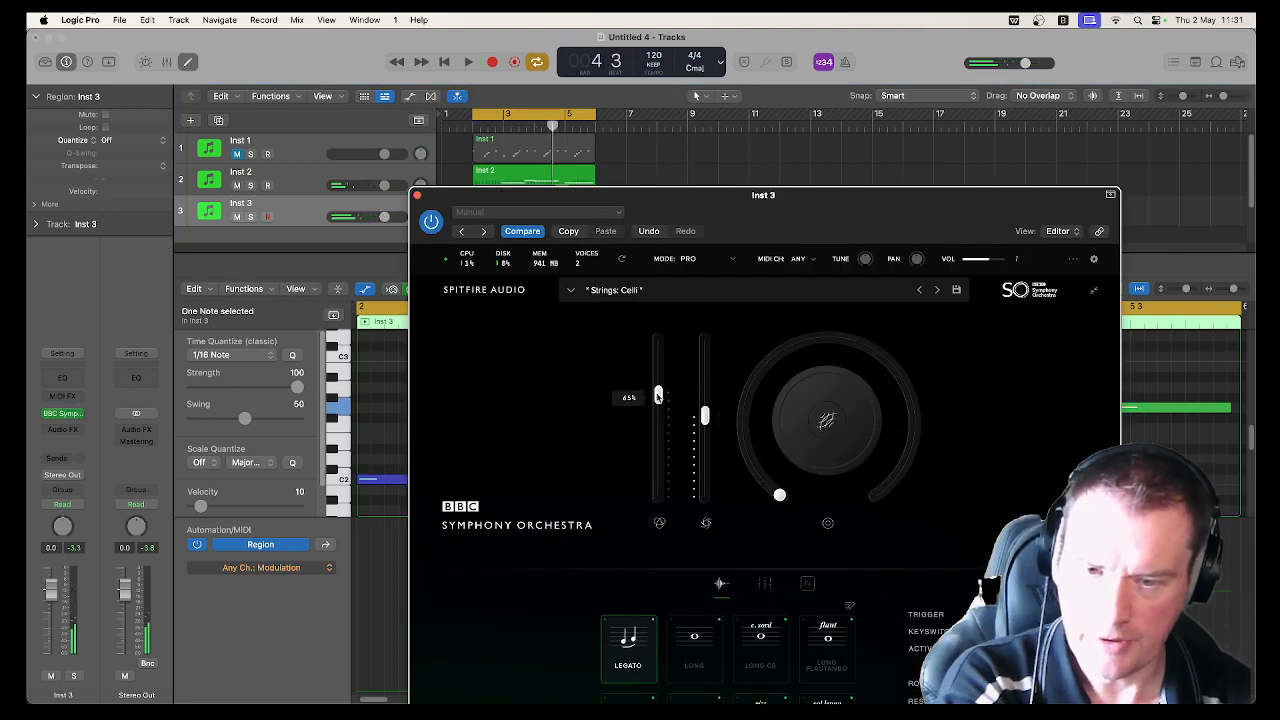
pyautogui.press('space')
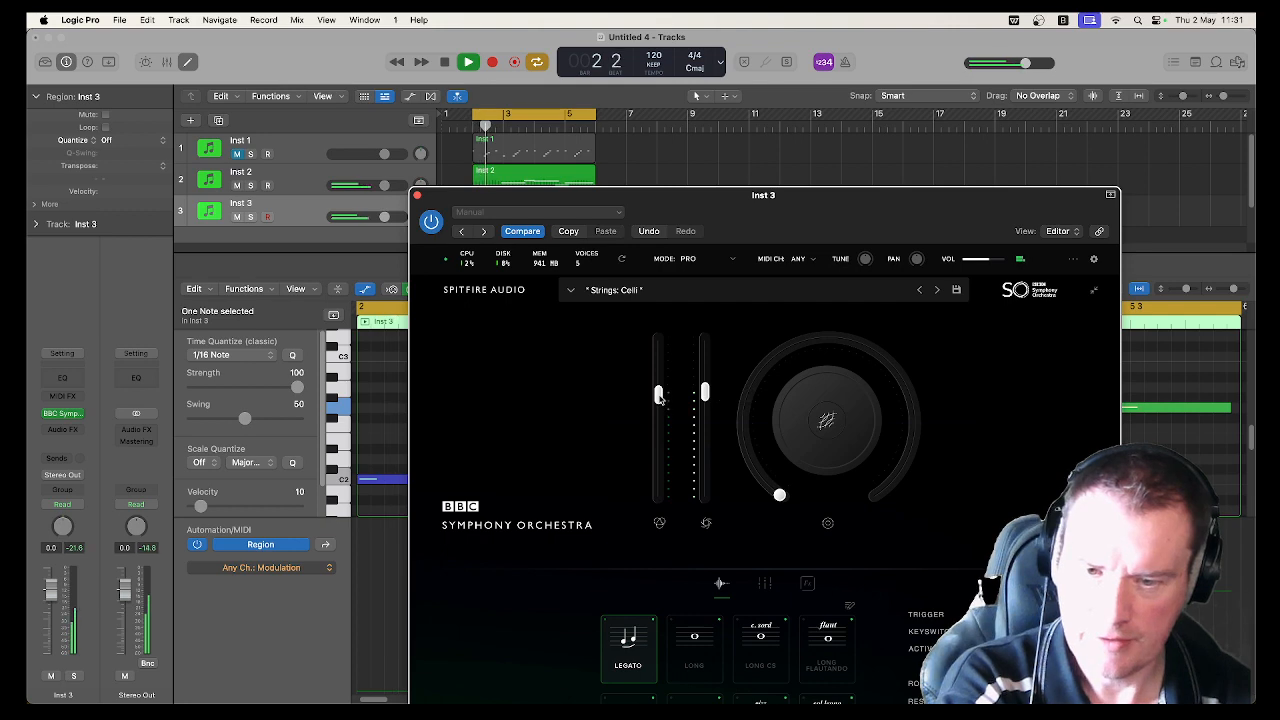
pyautogui.click(418, 196)
# Step: Solo the Inst 3 track and listen to it on its own
pyautogui.click(249, 217)
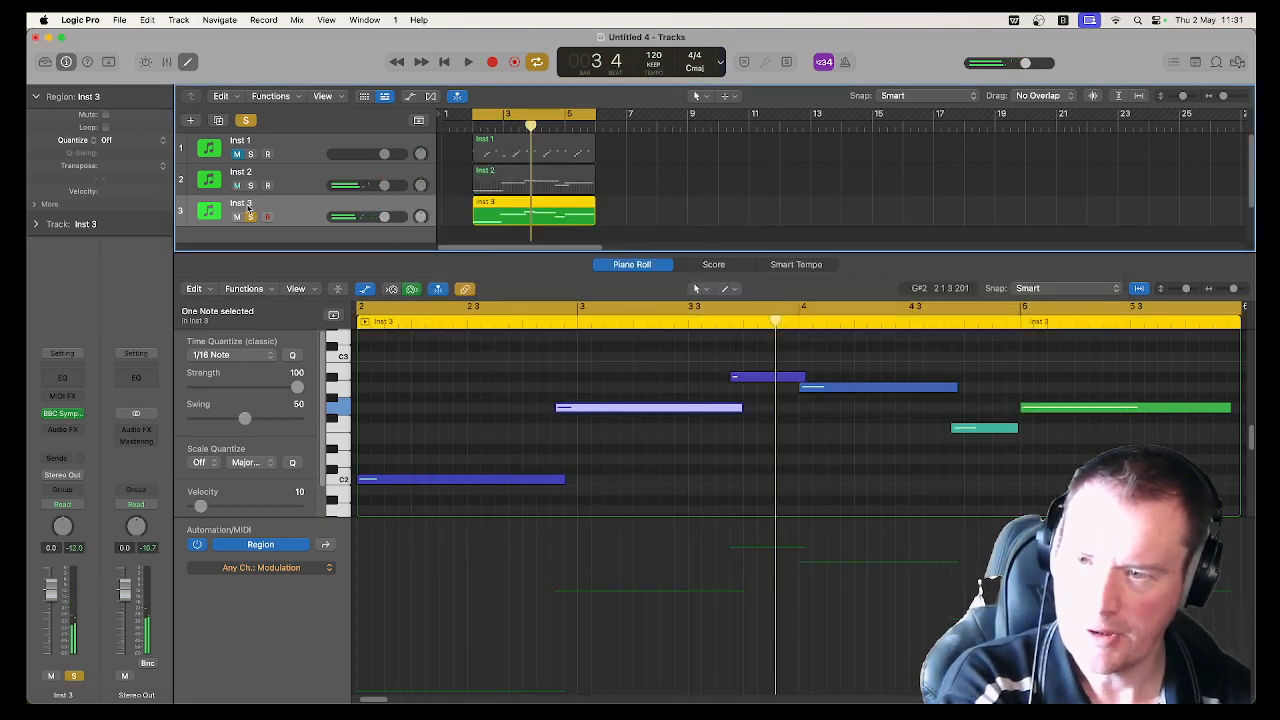
pyautogui.press('space')
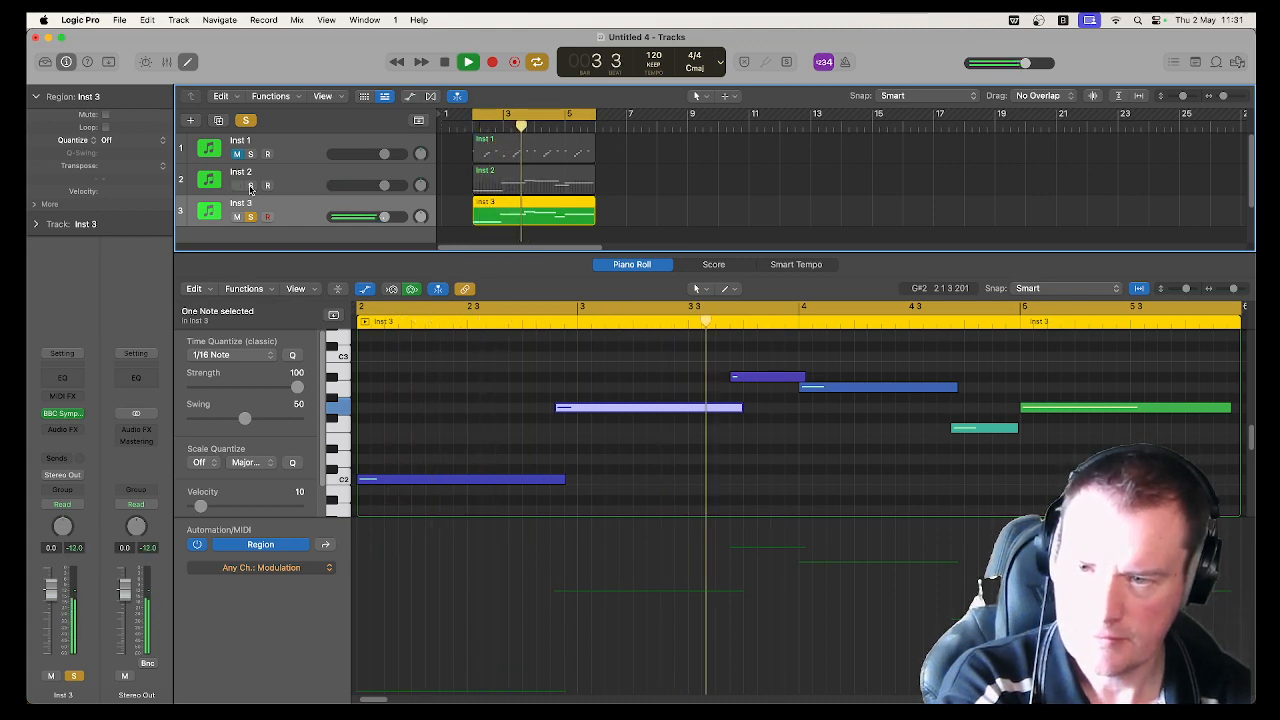
pyautogui.press('space')
# Step: Swap the solo from Inst 3 to Inst 2, listen to it on its own, and turn the solo off
pyautogui.click(251, 185)
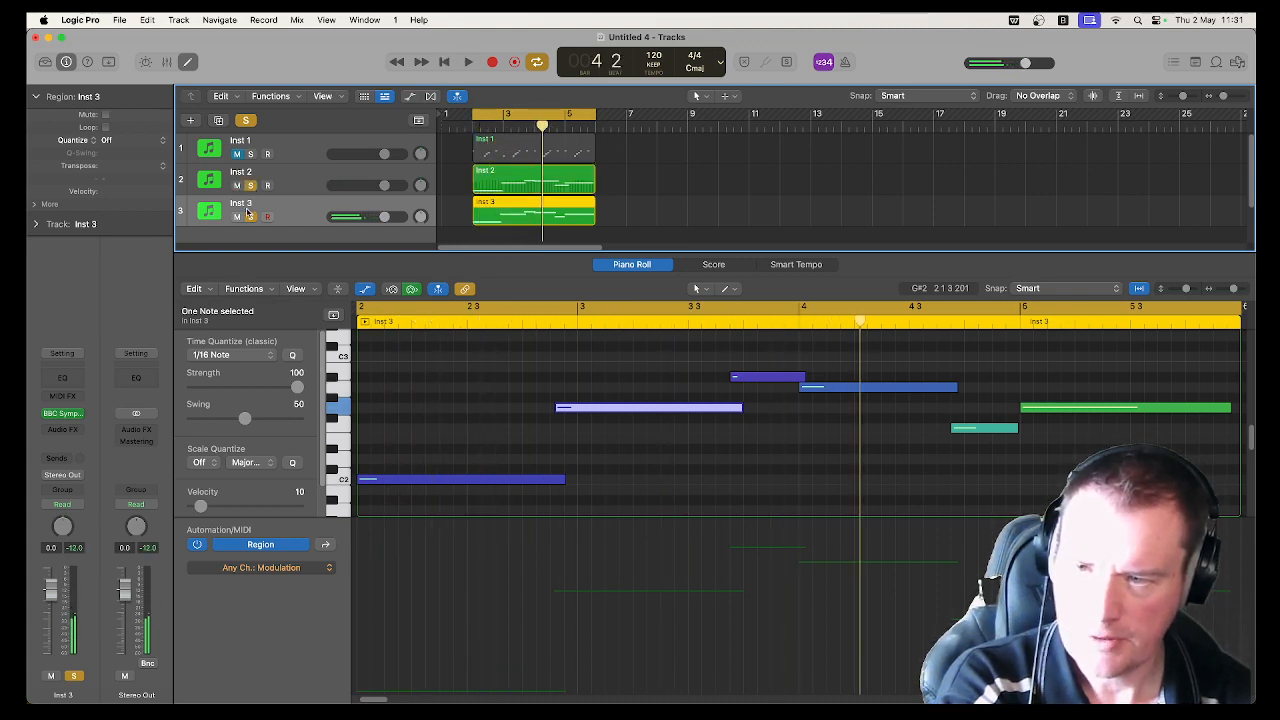
pyautogui.click(251, 217)
pyautogui.press('space')
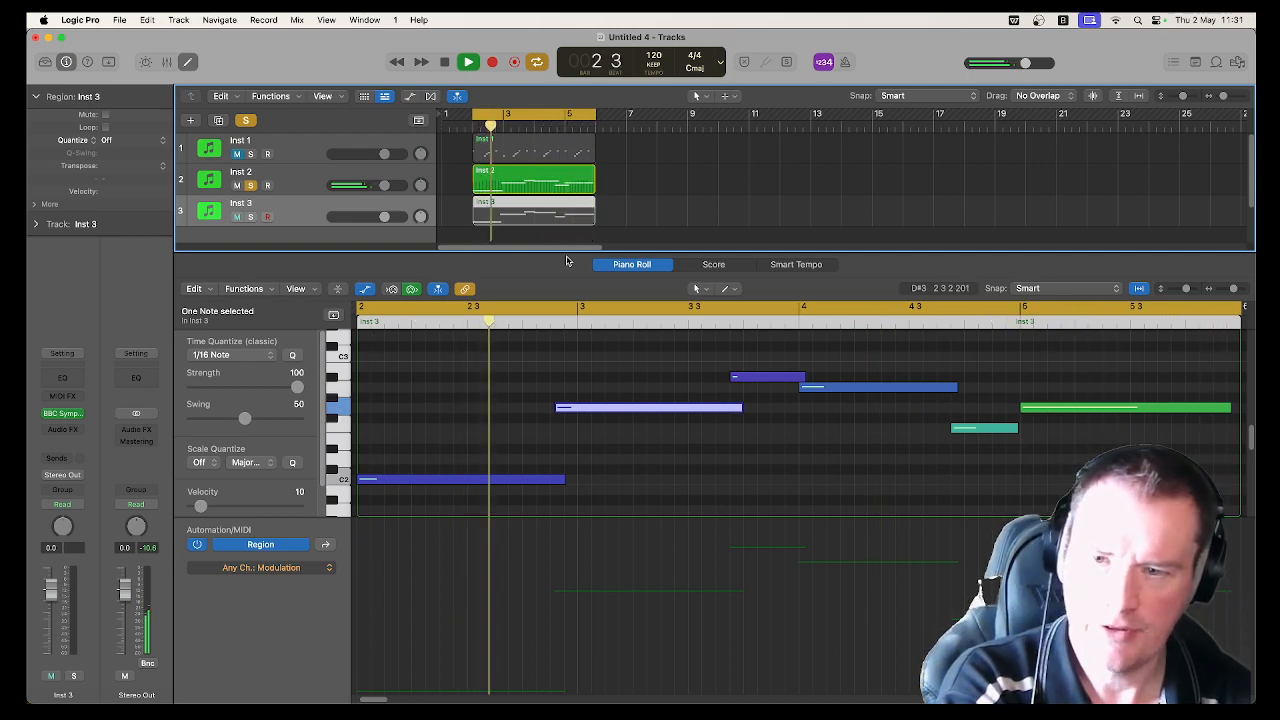
pyautogui.press('space')
pyautogui.click(251, 186)
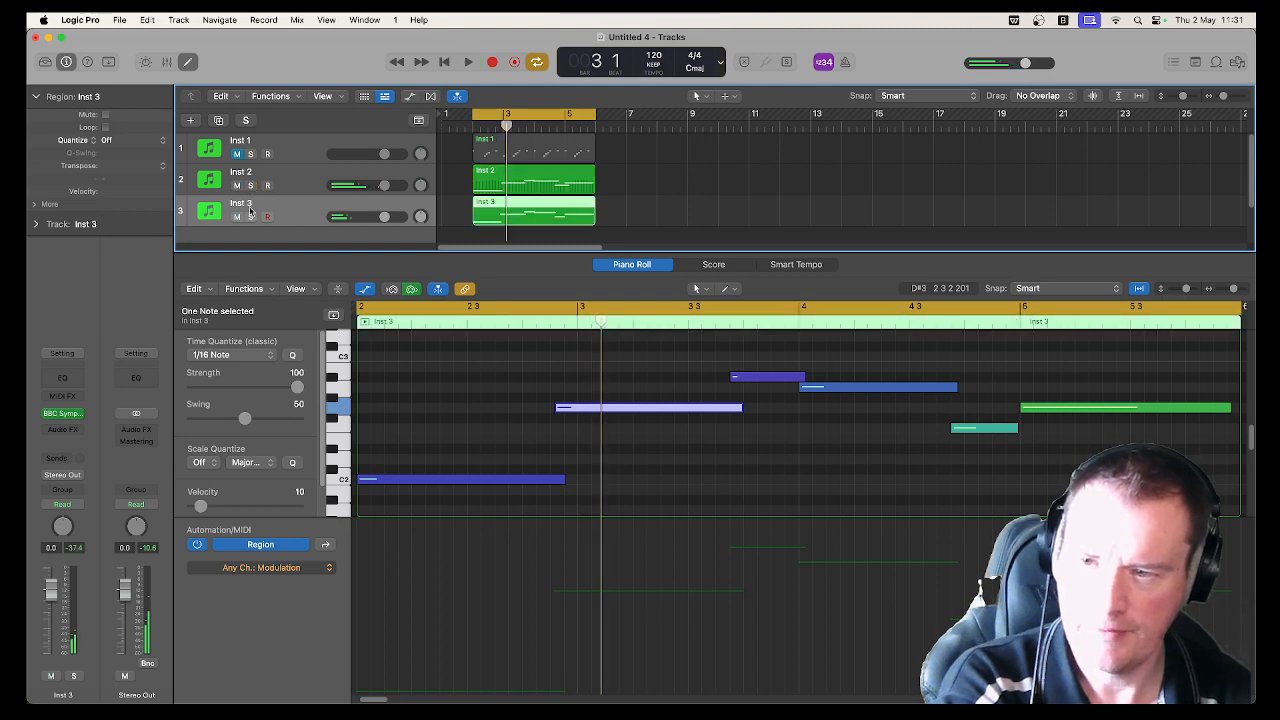
# Step: Select the Inst 2 track, switch its automation lane from Modulation to Expression, and choose the Pencil tool
pyautogui.click(306, 174)
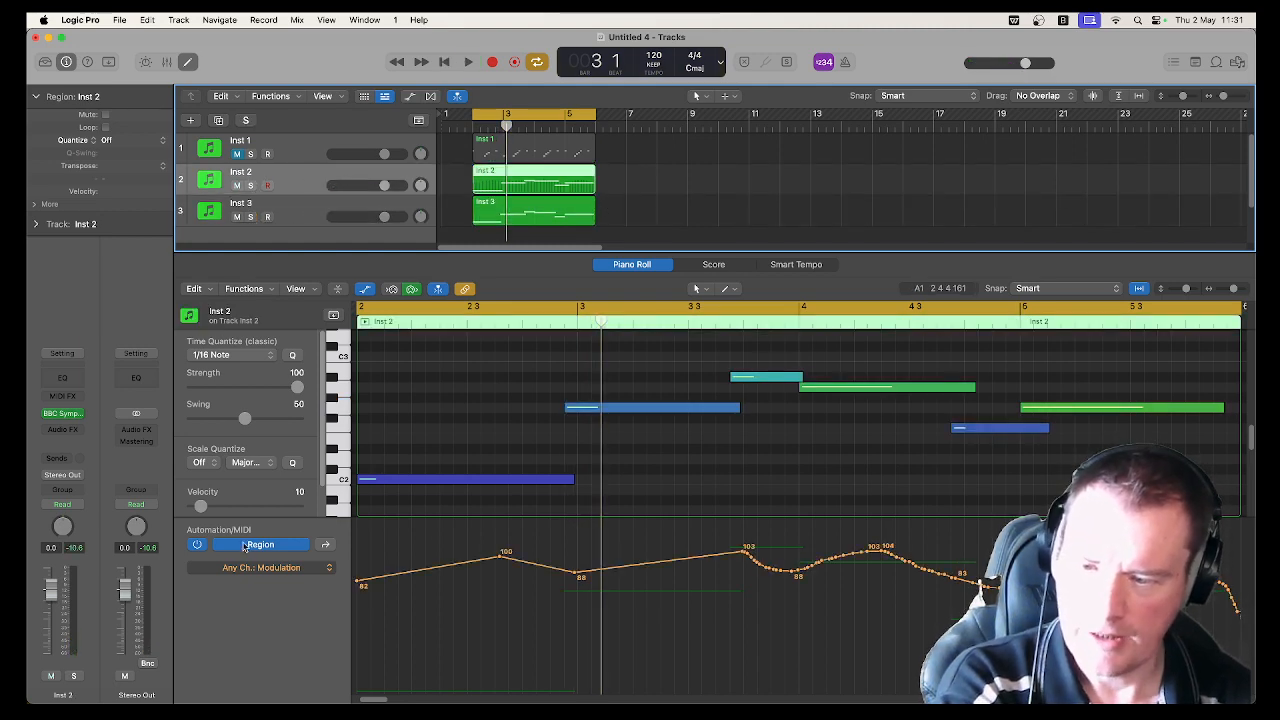
pyautogui.click(284, 568)
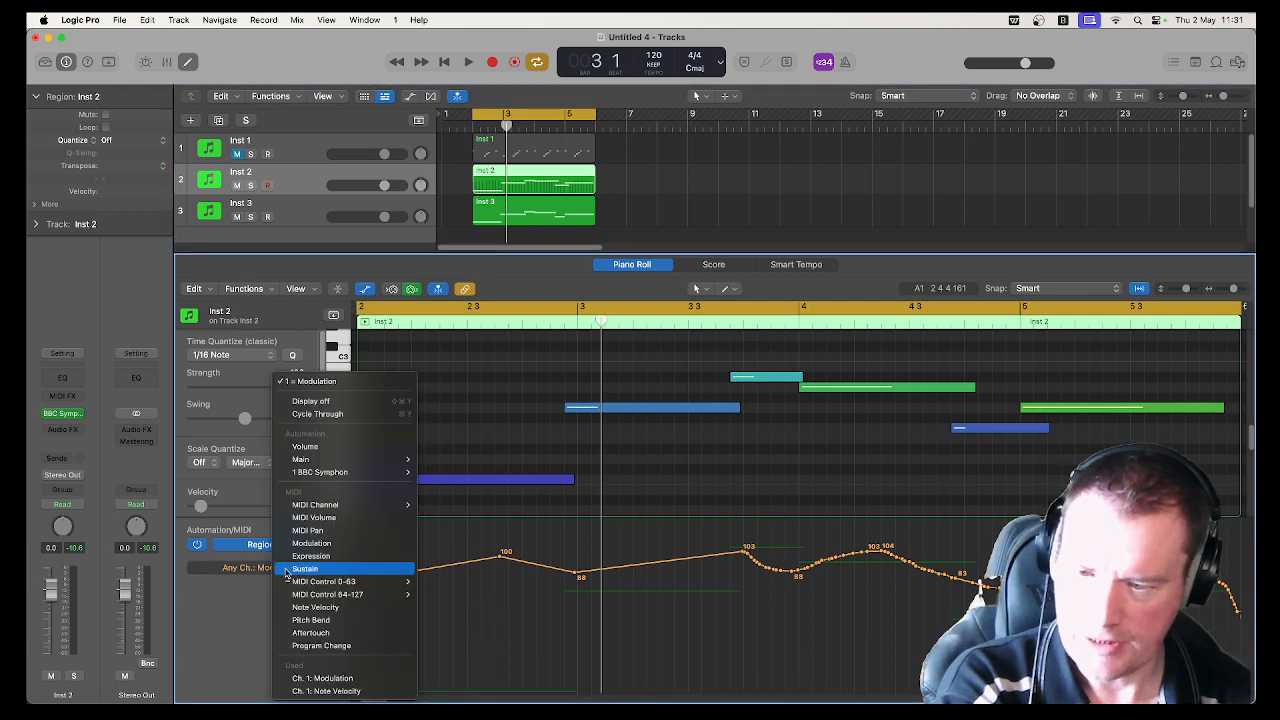
pyautogui.click(305, 555)
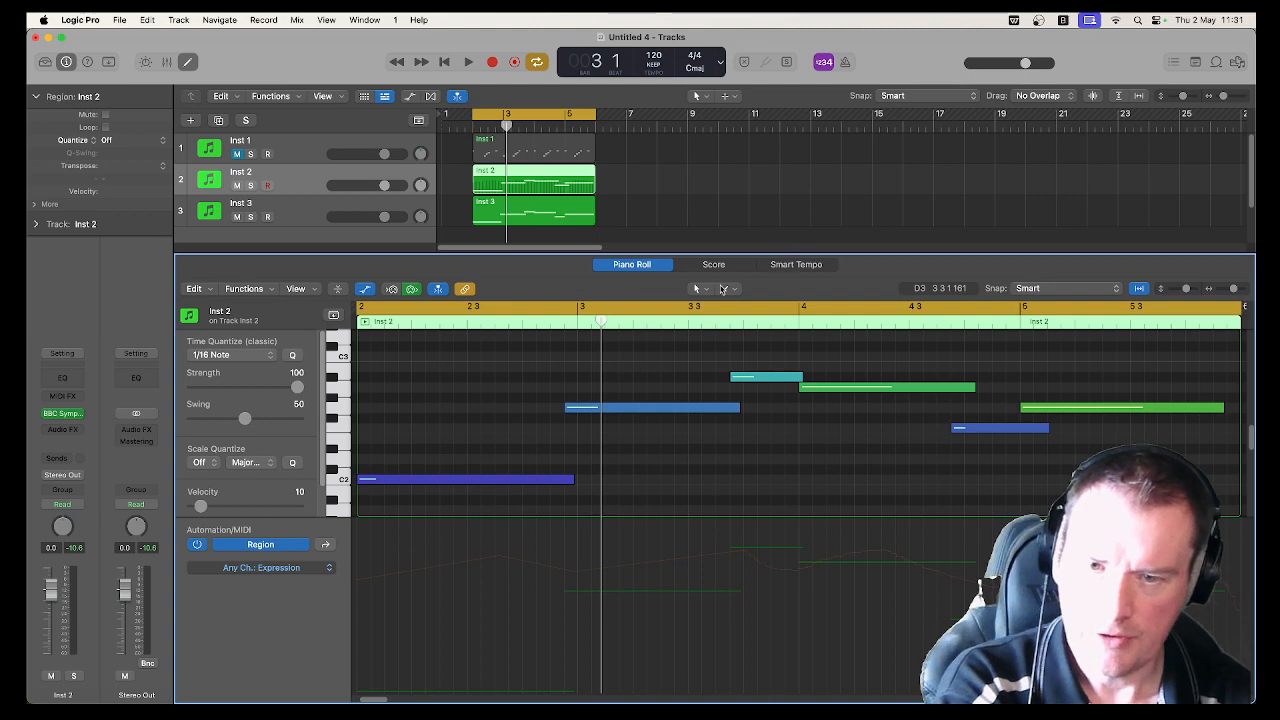
pyautogui.click(708, 292)
pyautogui.click(740, 319)
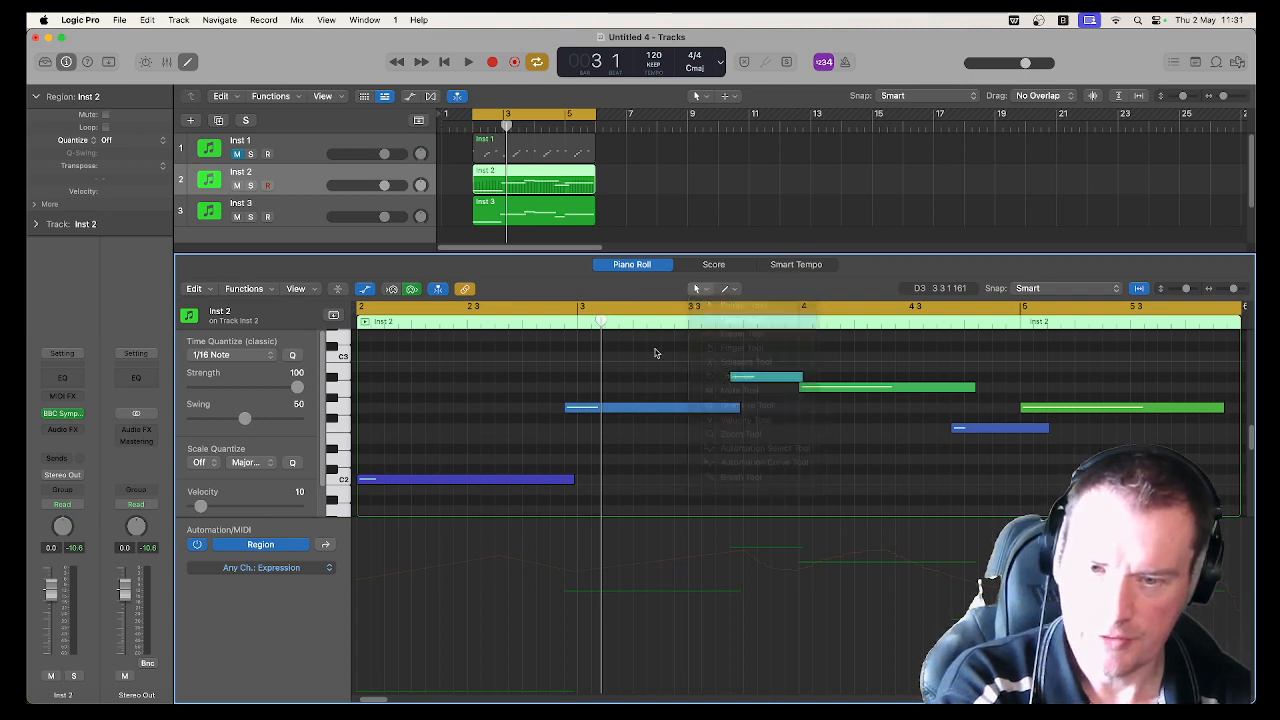
# Step: Draw an expression curve over bars 2 to 5 starting with points at 82, 105, 80 and 102 and ending in a steep drop
pyautogui.click(360, 580)
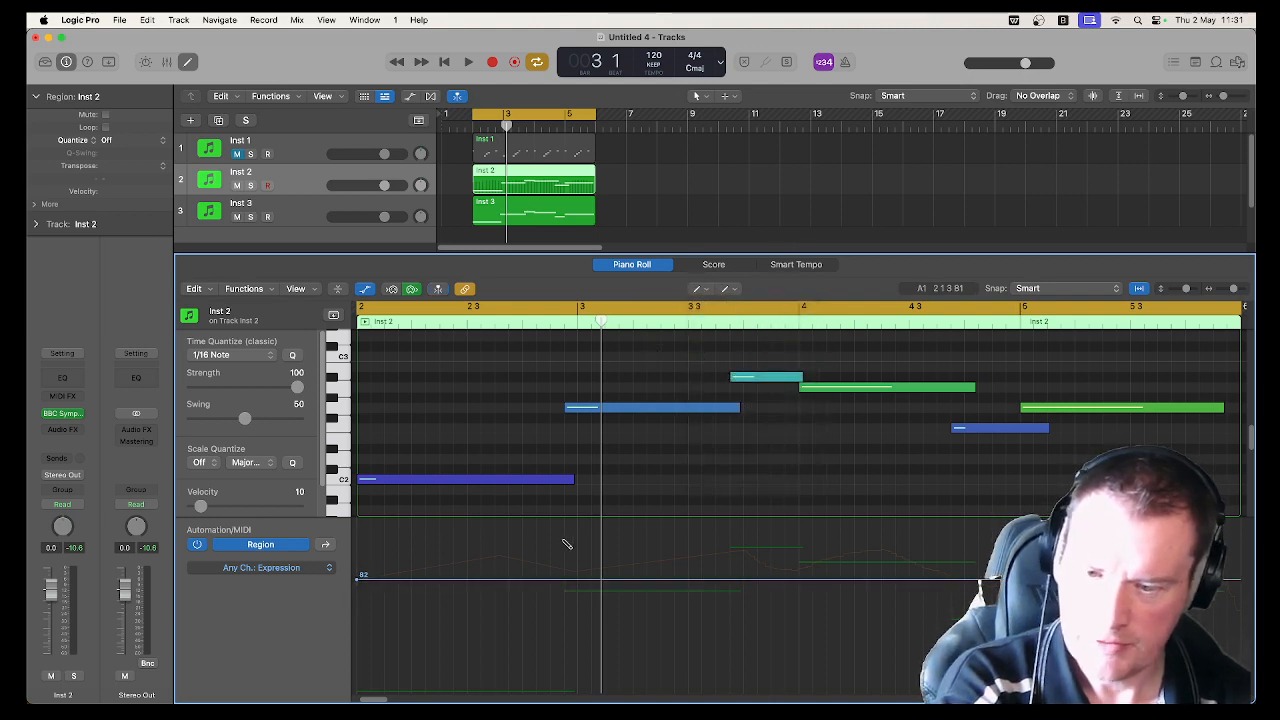
pyautogui.click(572, 547)
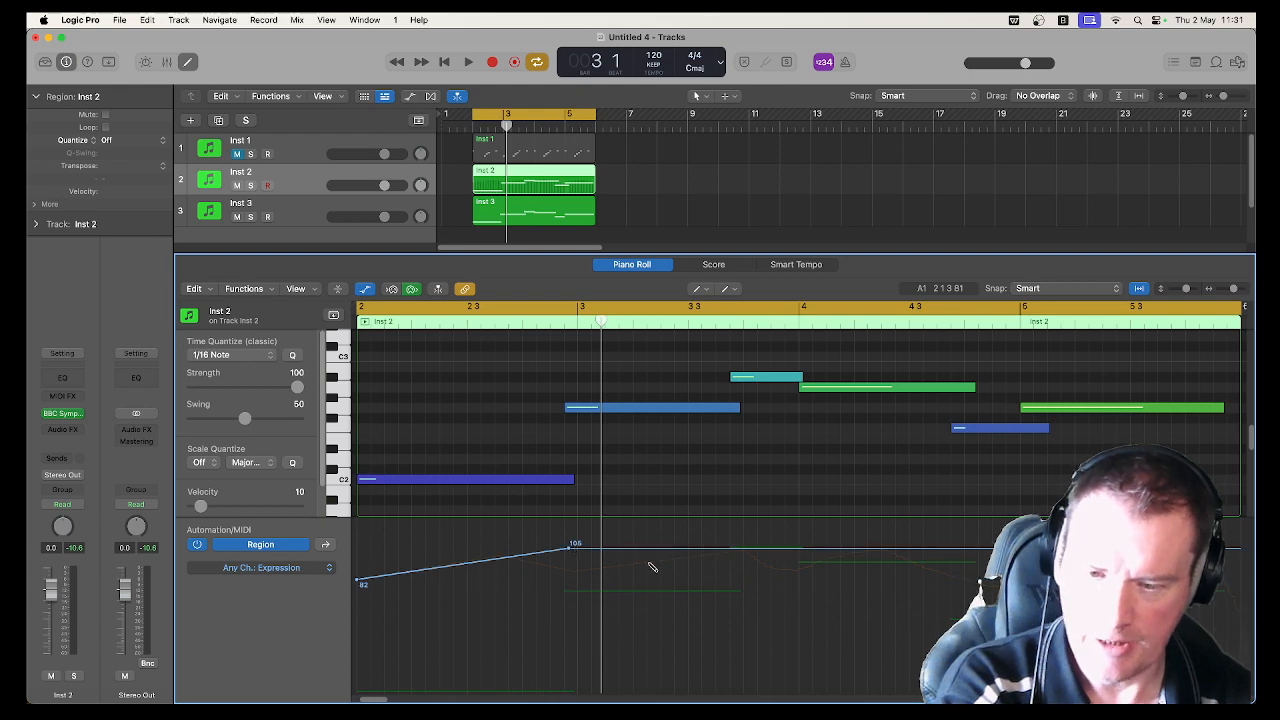
pyautogui.click(745, 585)
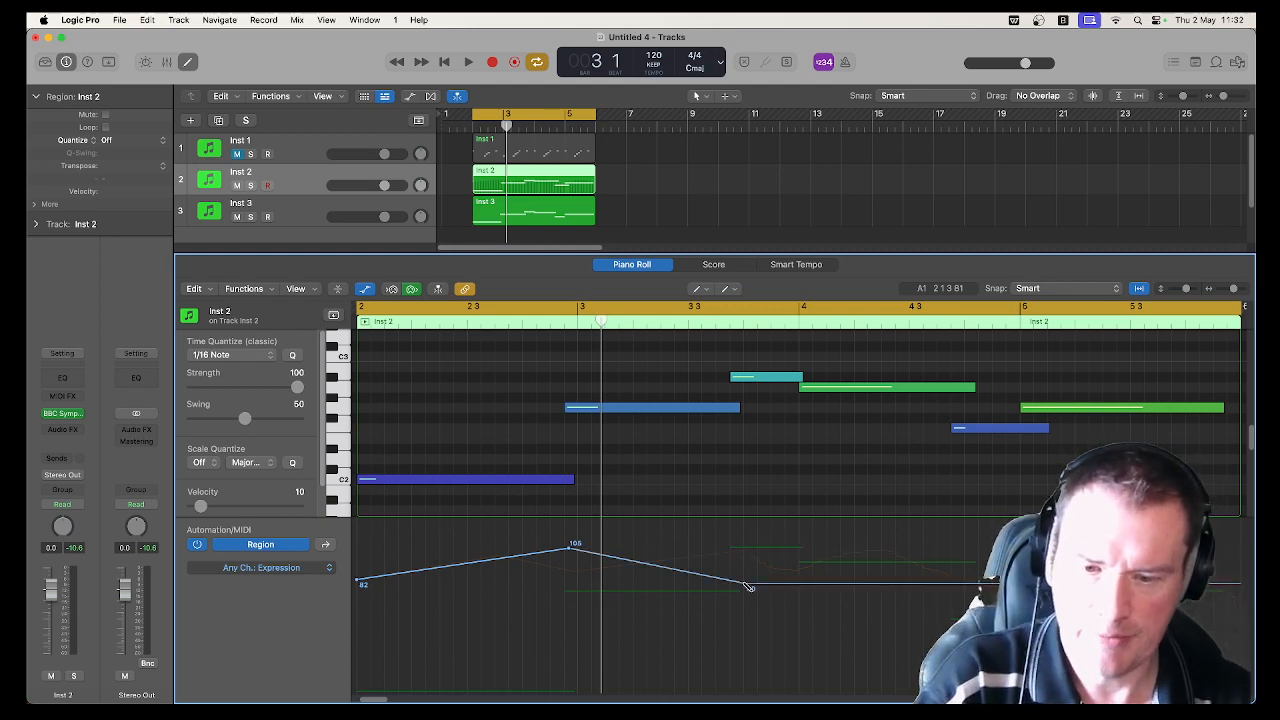
pyautogui.click(800, 550)
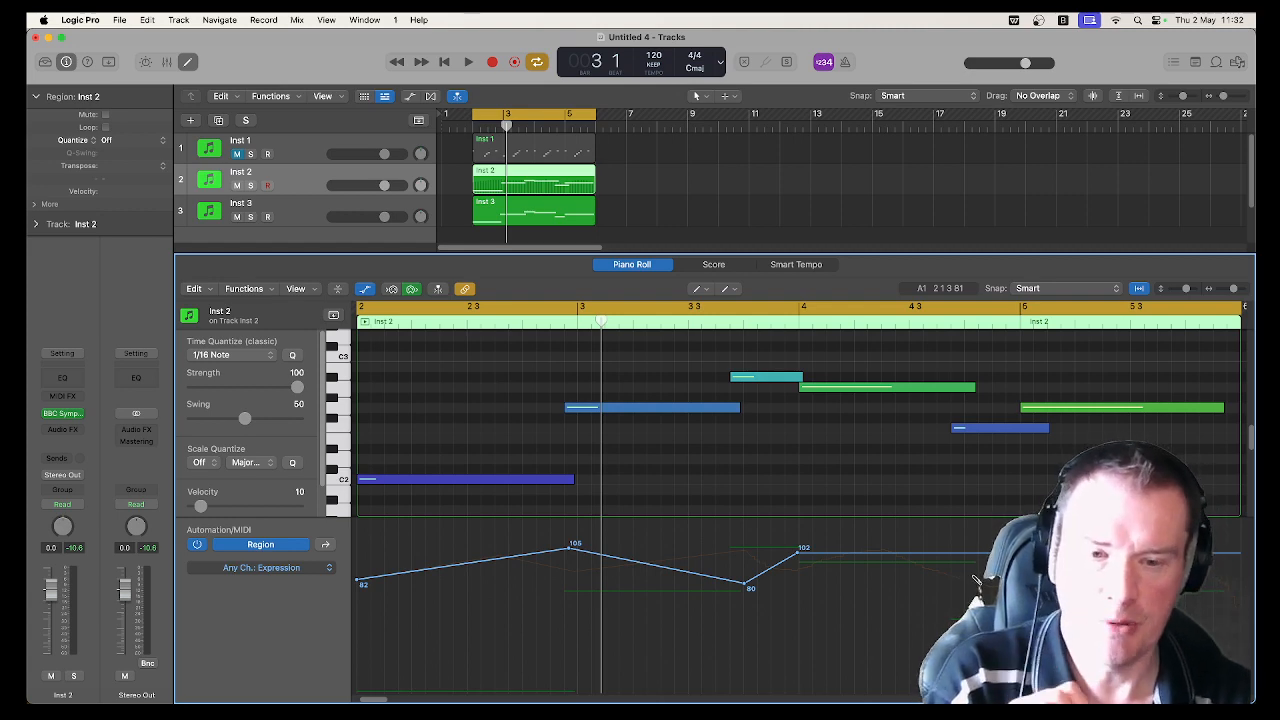
pyautogui.click(970, 584)
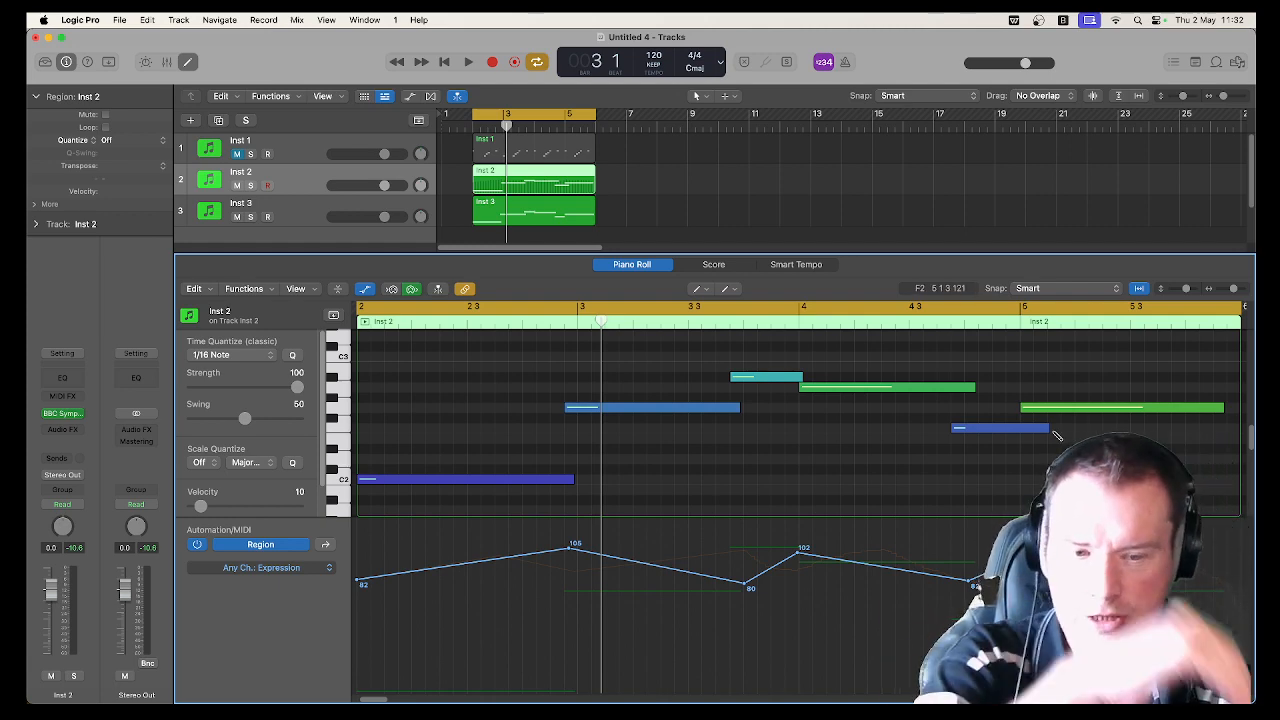
# Step: Listen to the cello parts with the new expression curve and switch the Piano Roll back to the Pointer tool
pyautogui.press('space')
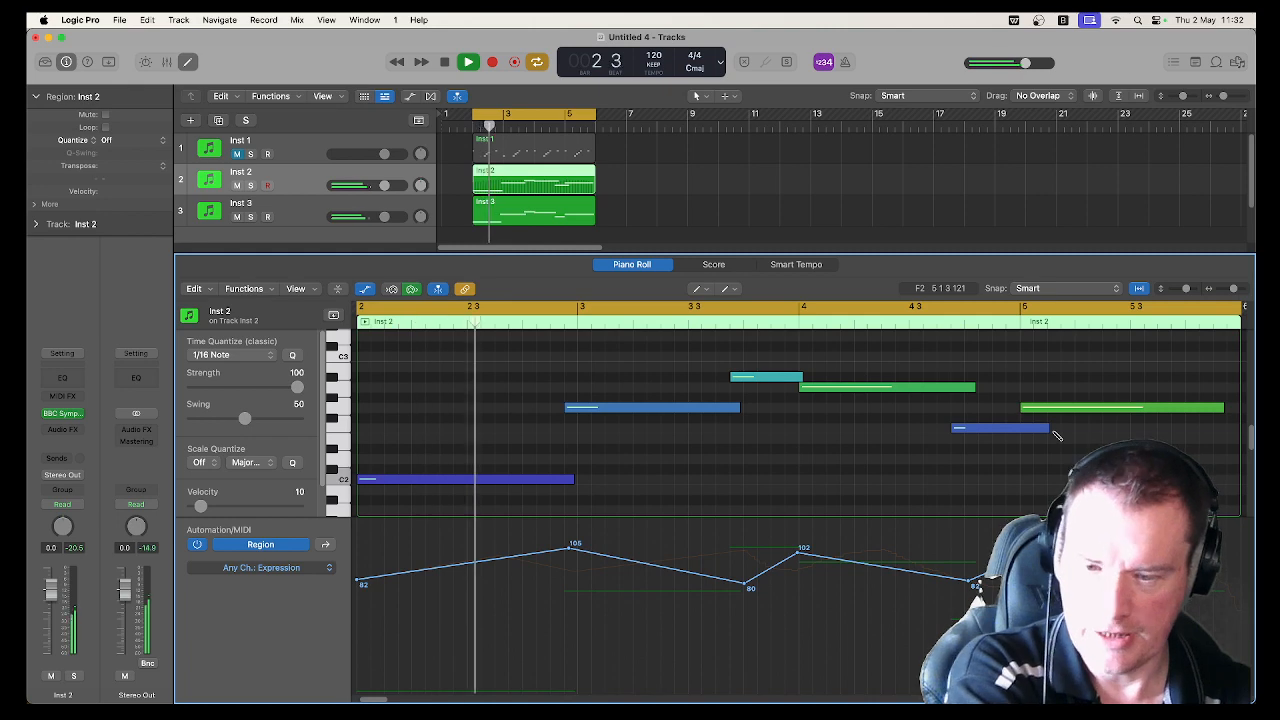
pyautogui.click(697, 289)
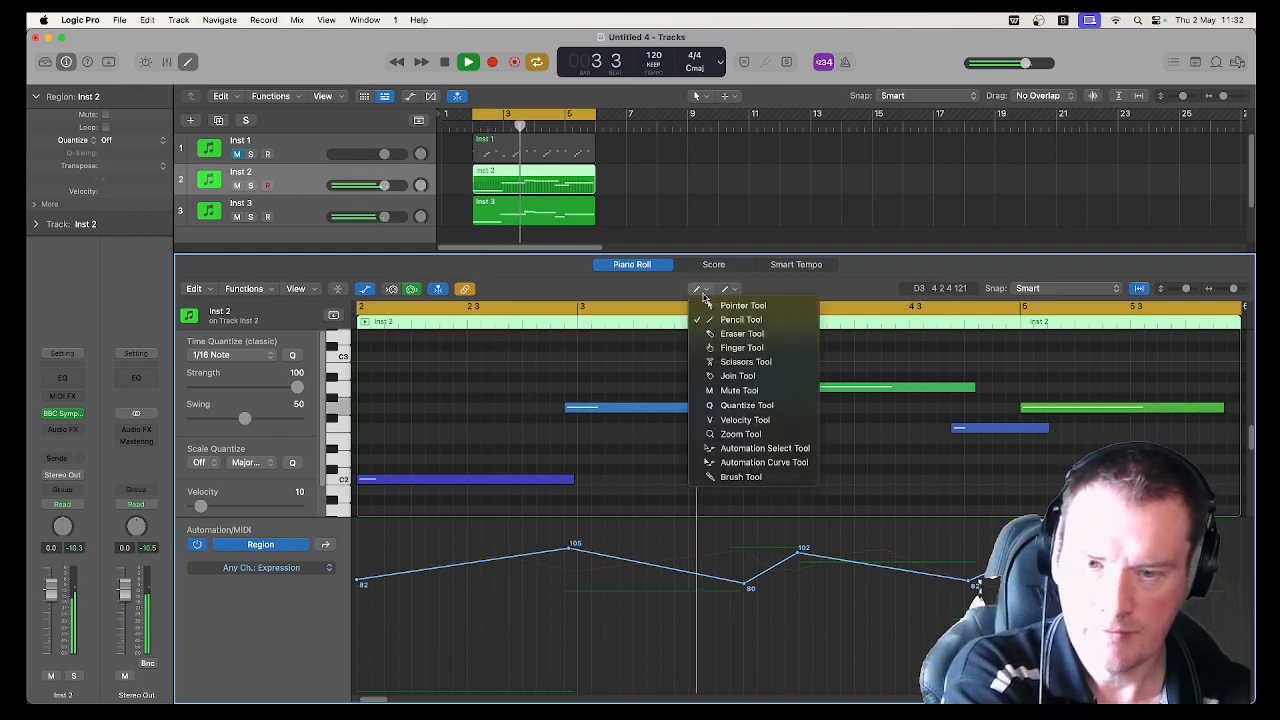
pyautogui.click(707, 304)
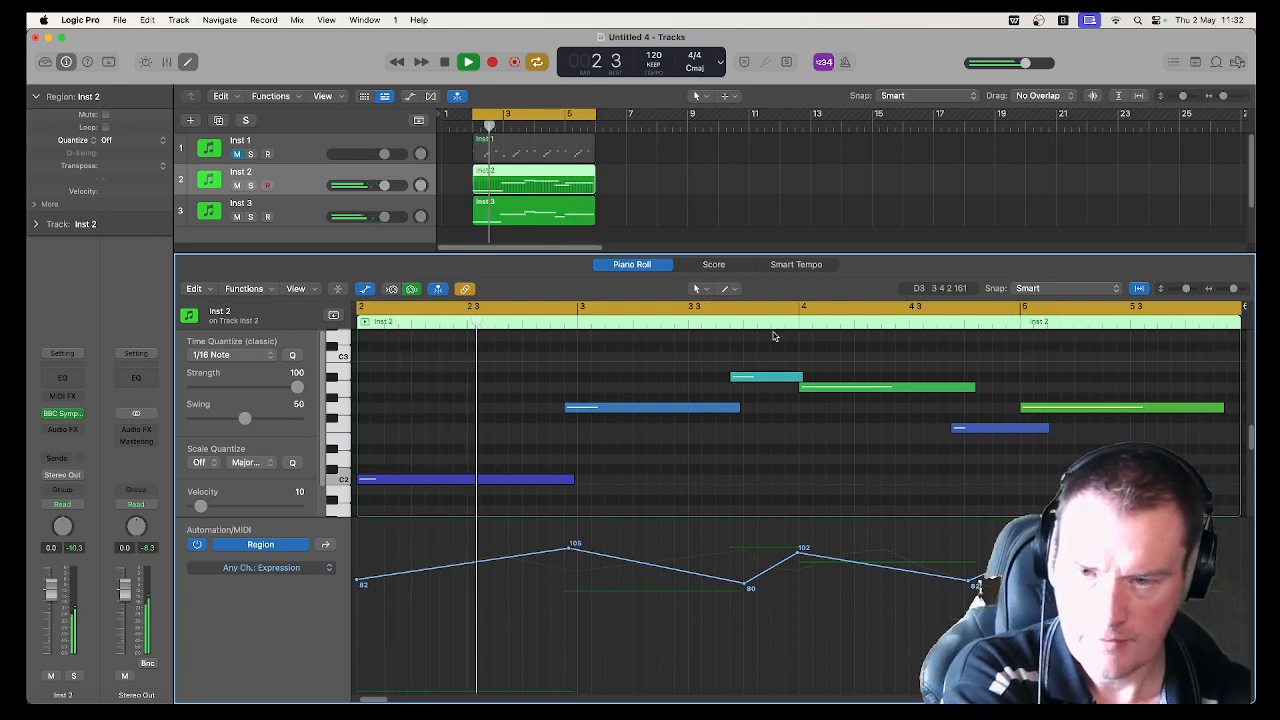
pyautogui.press('space')
# Step: Turn off the cycle range and play the two cello tracks together
pyautogui.click(543, 117)
pyautogui.press('space')
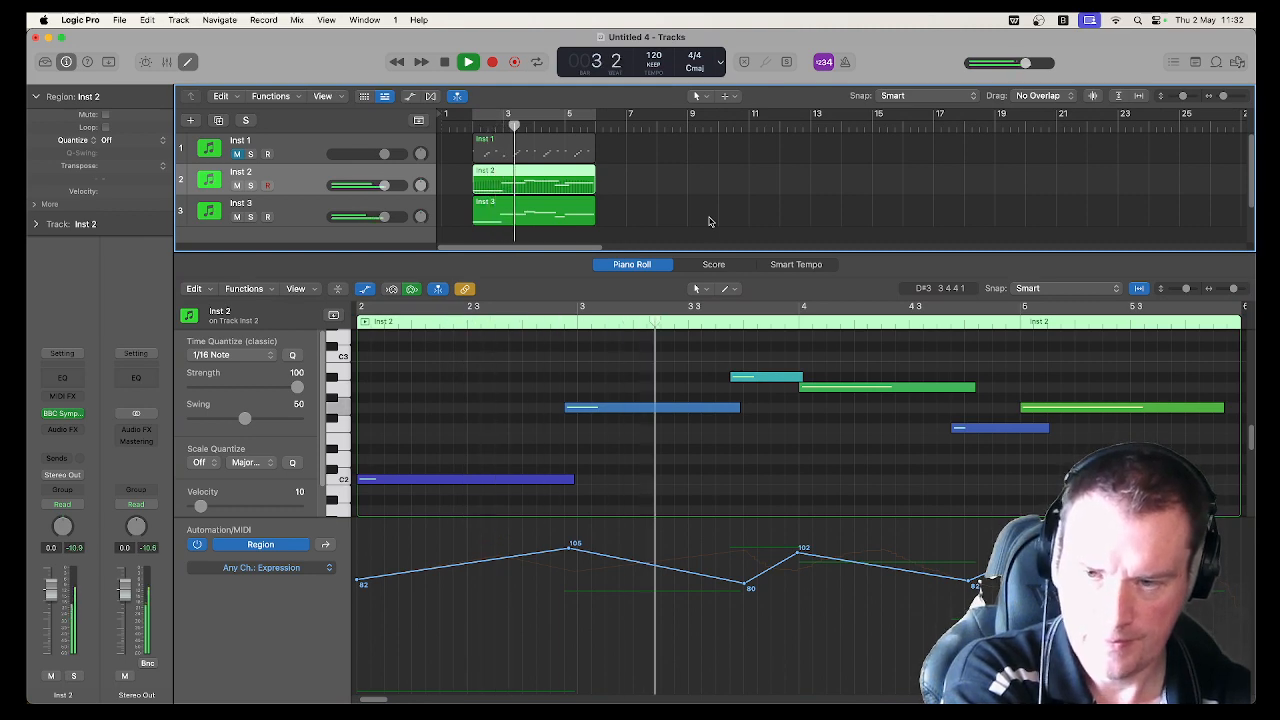
pyautogui.press('space')
# Step: Solo Inst 3 briefly, then solo Inst 2 instead and play it through past the end of the region
pyautogui.click(251, 217)
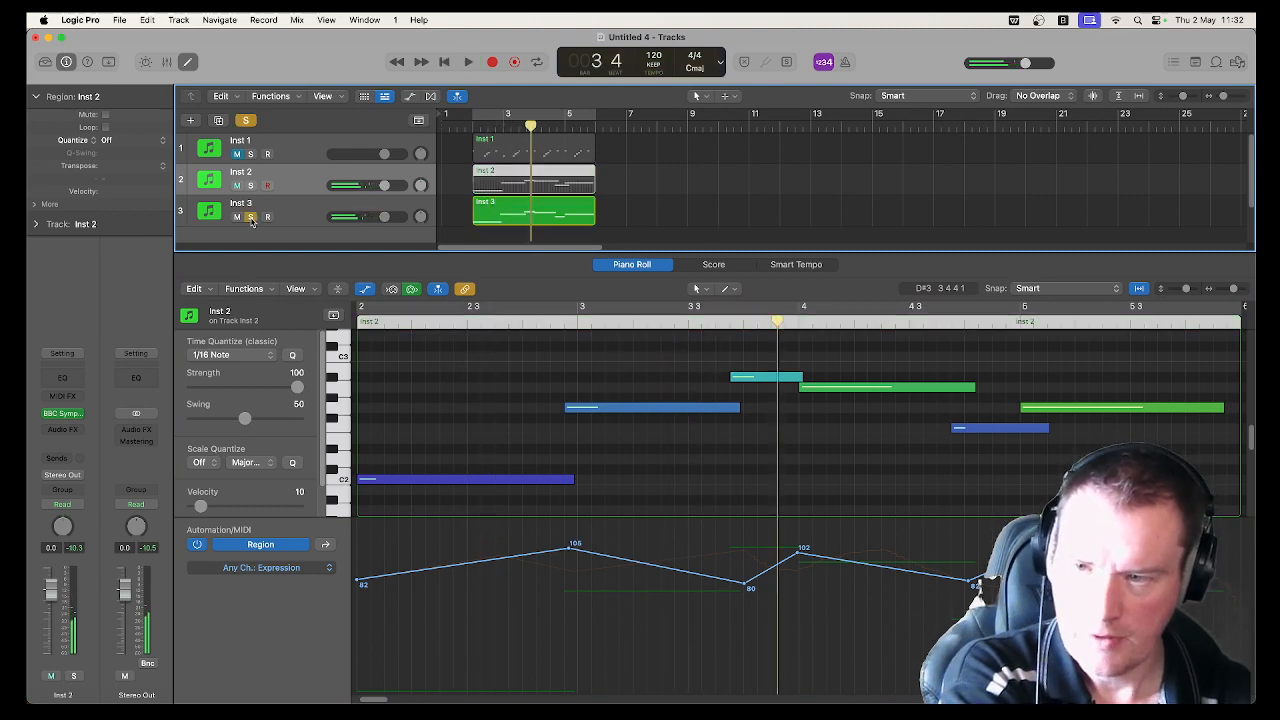
pyautogui.press('space')
pyautogui.click(251, 217)
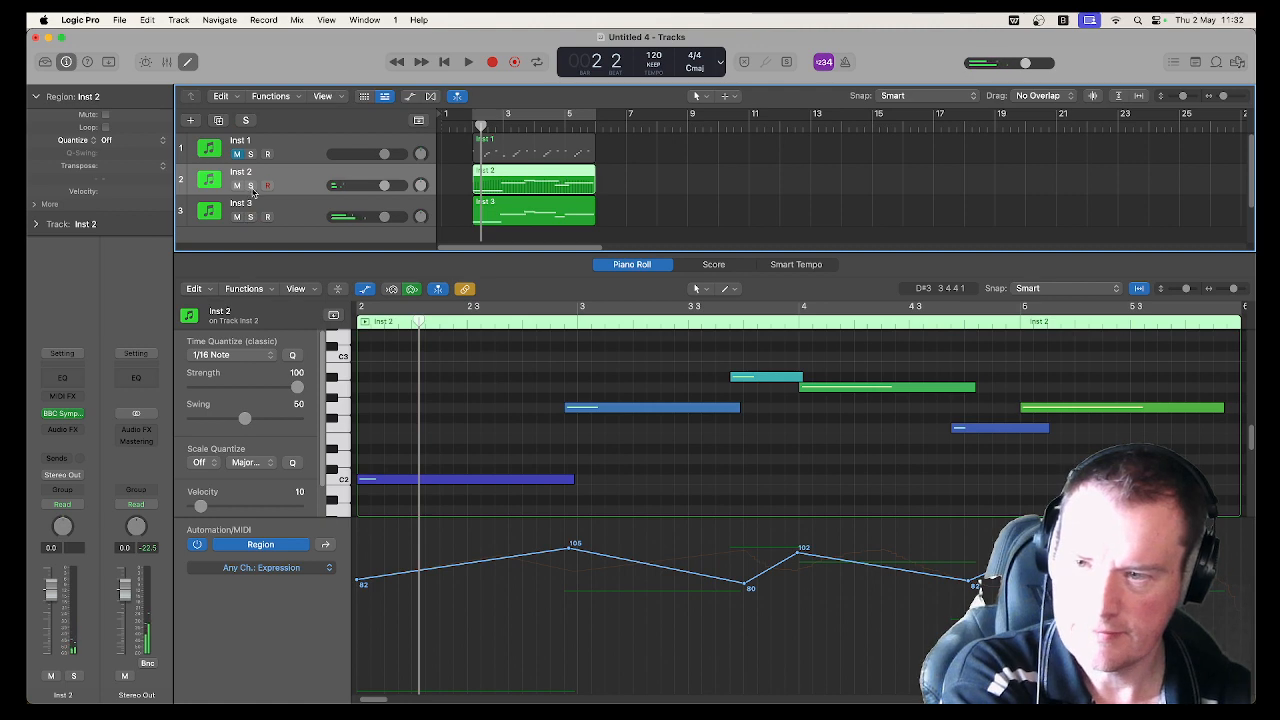
pyautogui.click(251, 186)
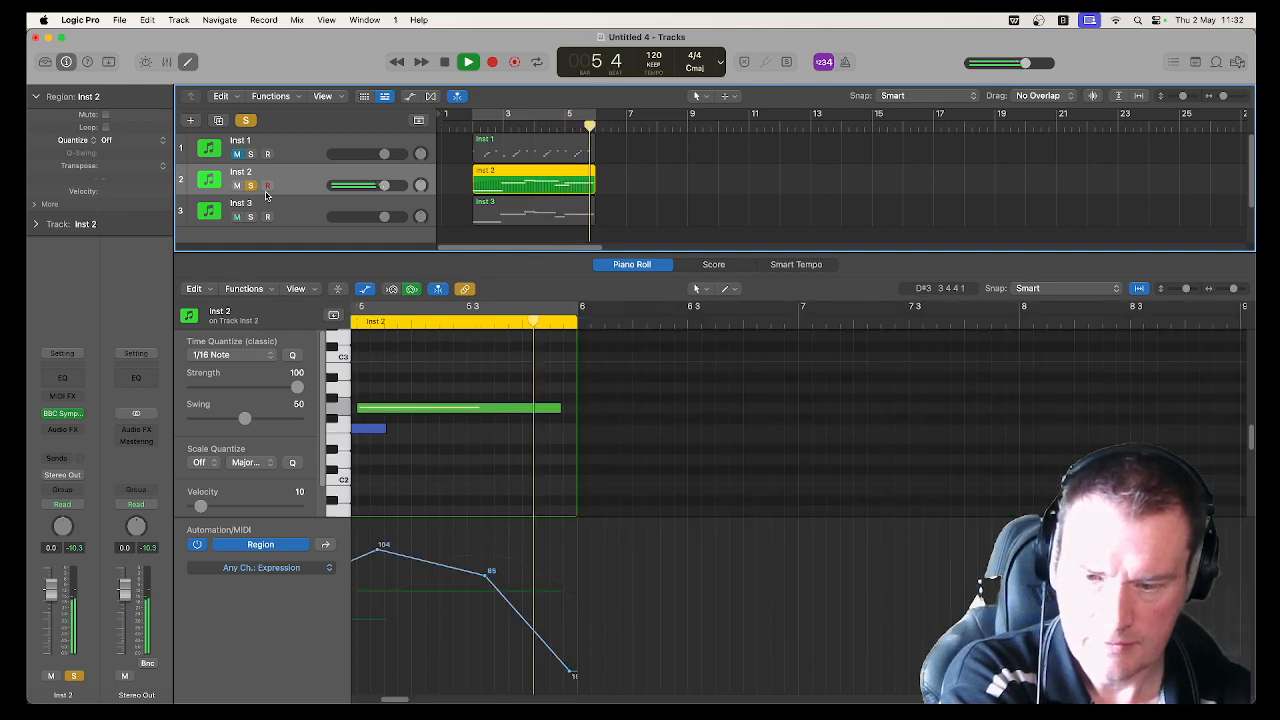
pyautogui.press('space')
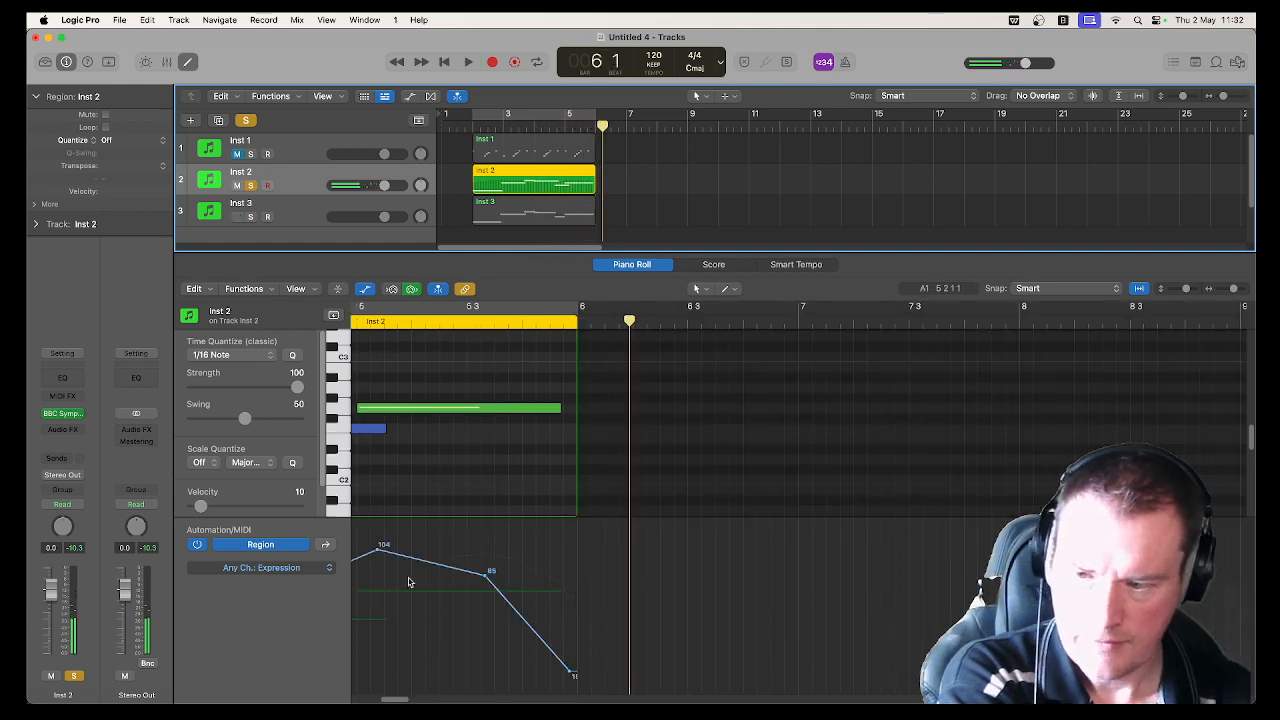
# Step: Select the Inst 2 track and enlarge the tracks area by shrinking the Piano Roll
pyautogui.click(279, 530)
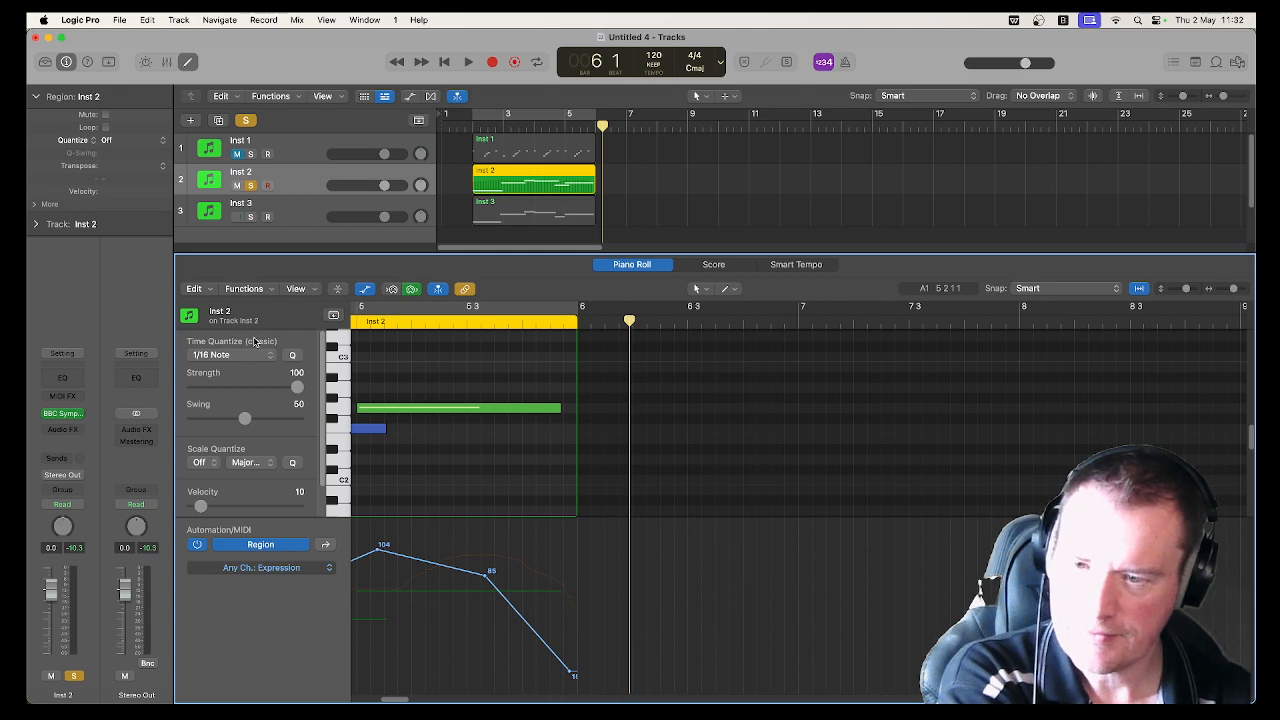
pyautogui.click(313, 179)
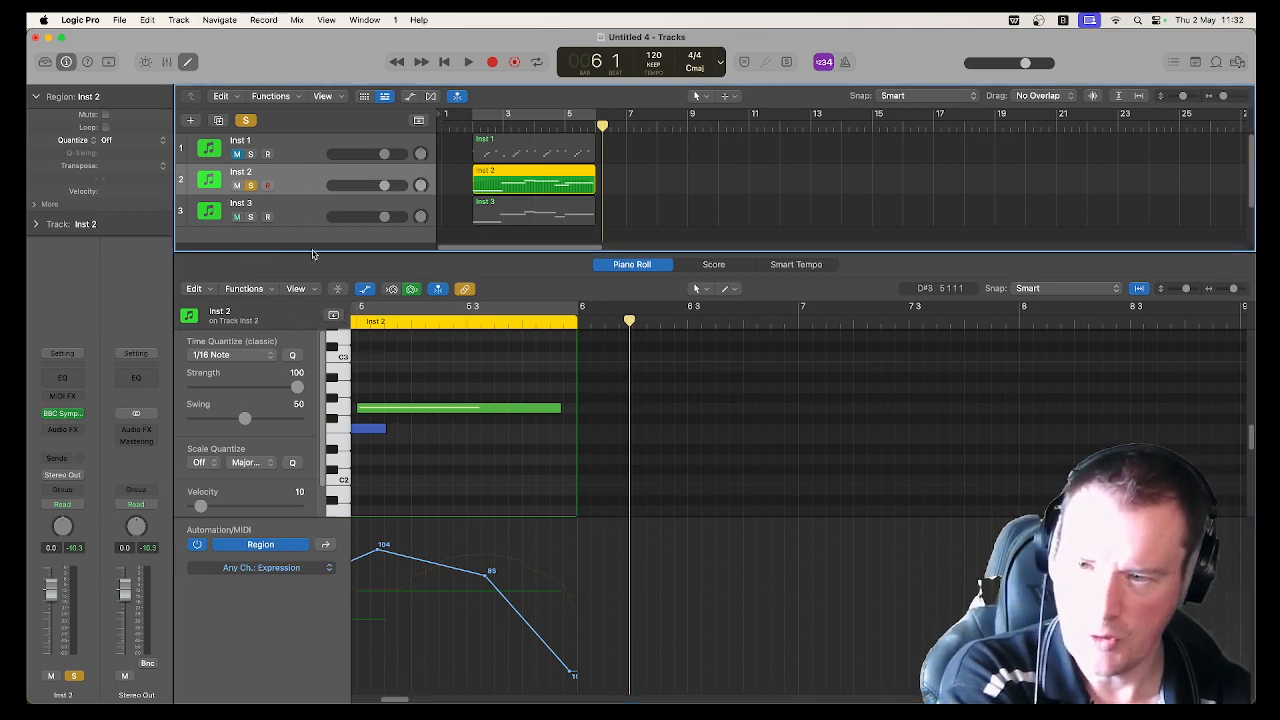
pyautogui.moveTo(312, 252); pyautogui.dragTo(310, 334)
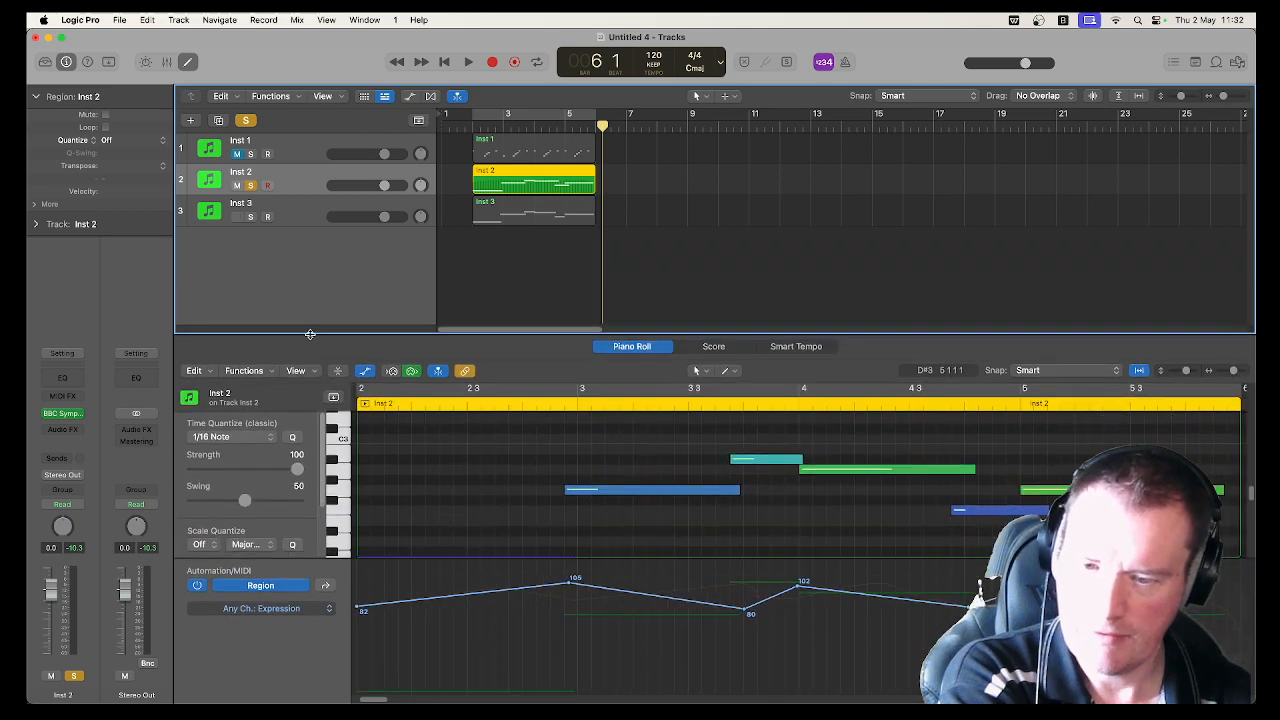
pyautogui.click(334, 579)
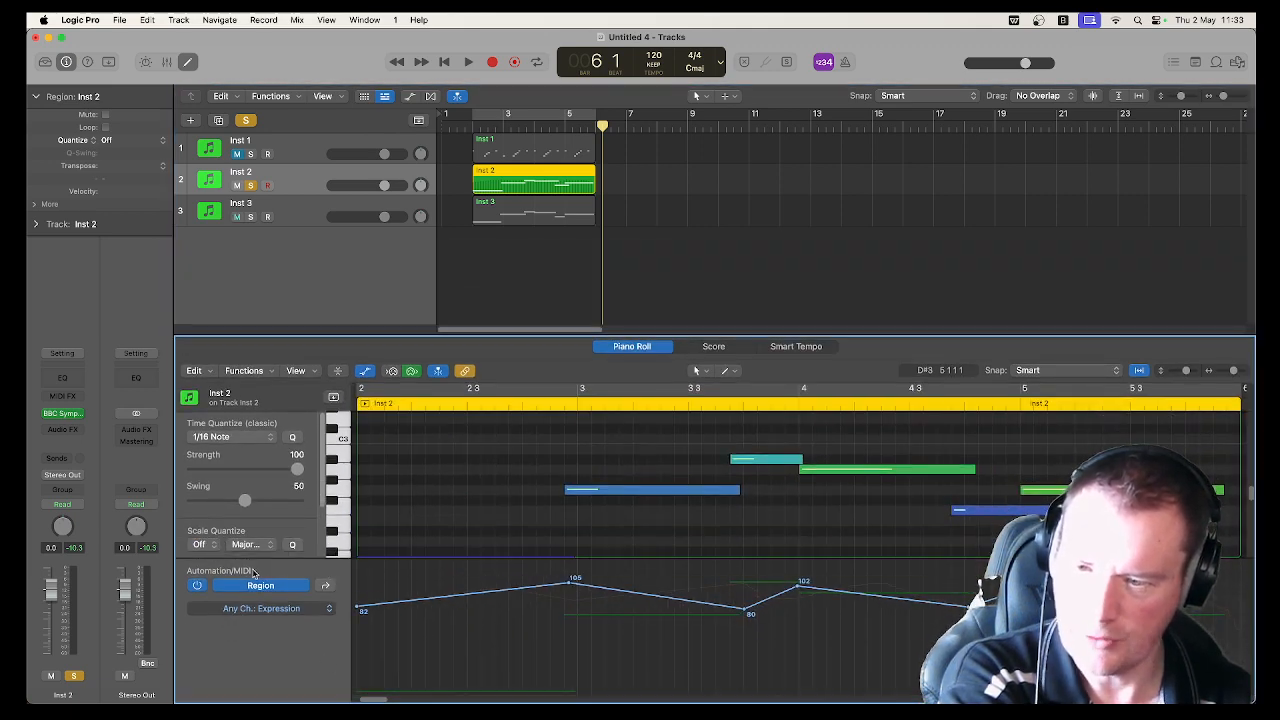
pyautogui.click(296, 371)
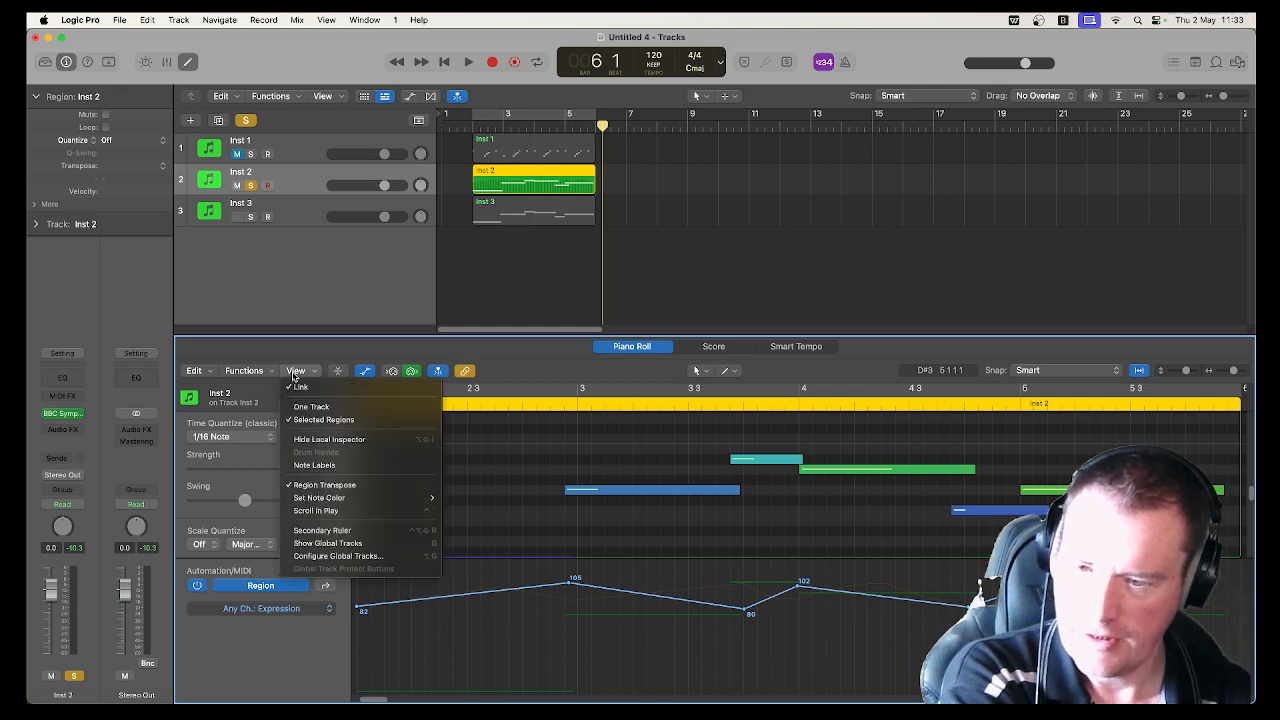
pyautogui.click(262, 374)
pyautogui.click(257, 372)
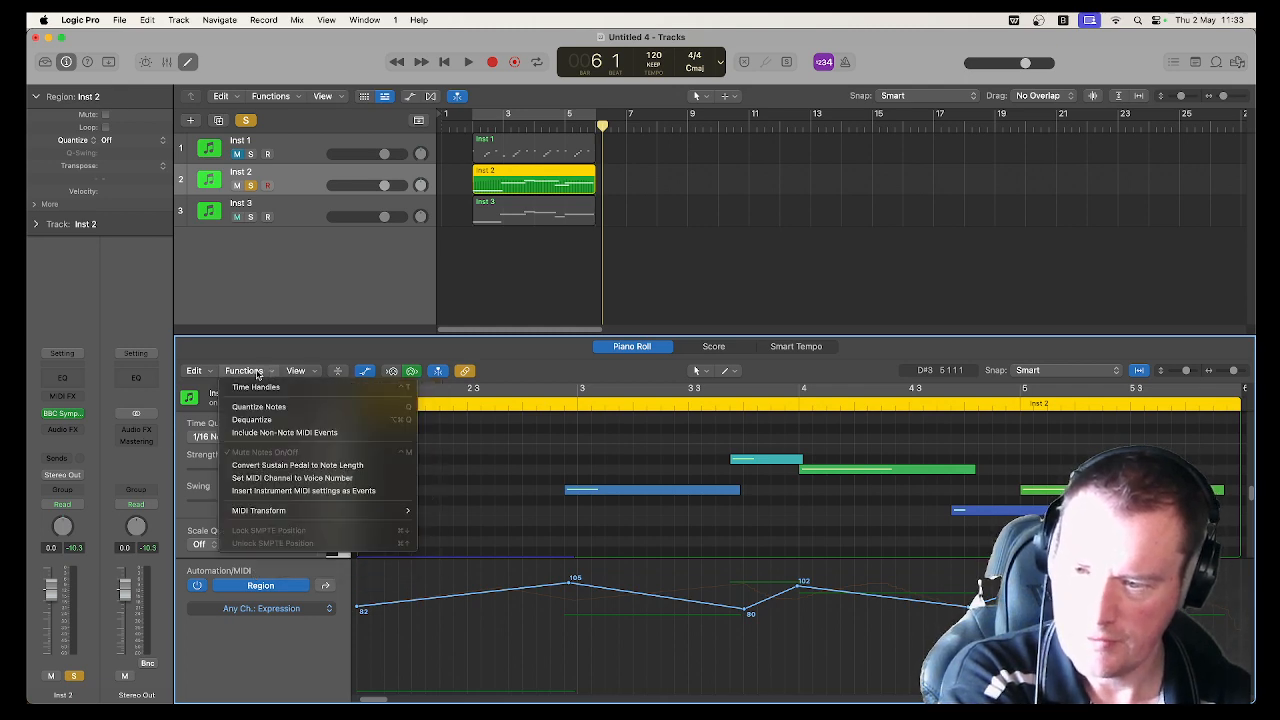
pyautogui.click(195, 371)
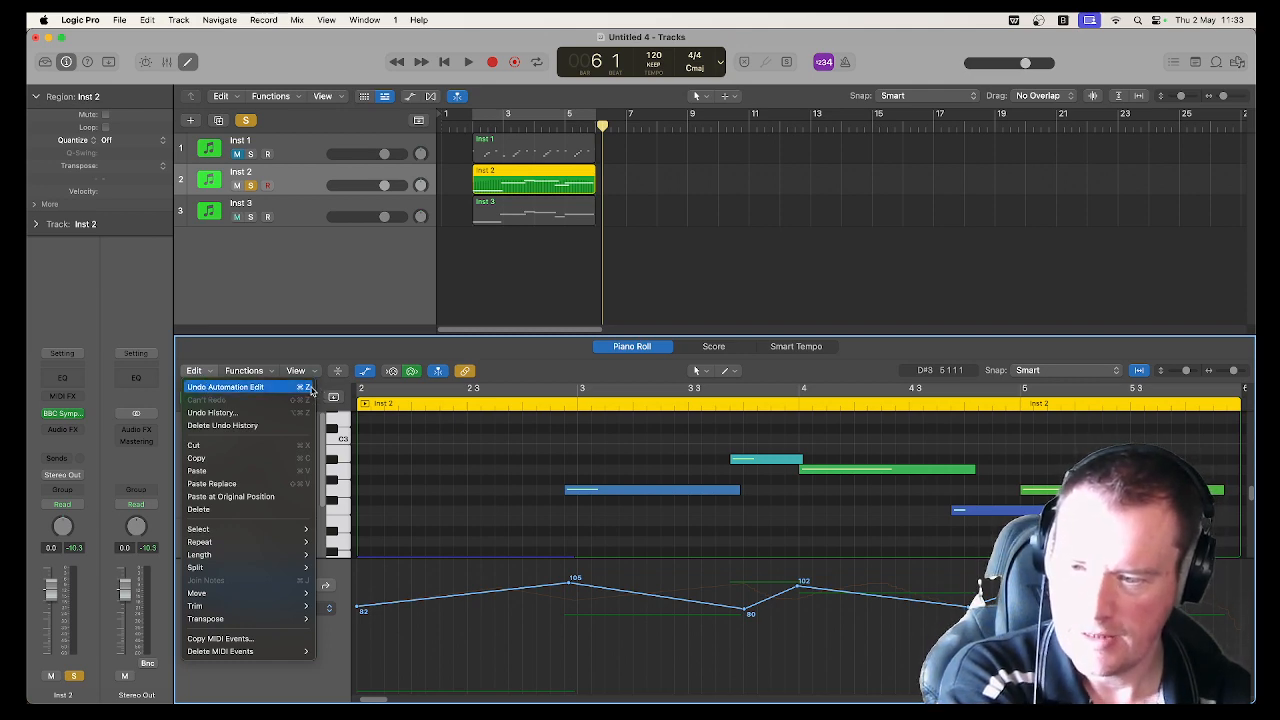
pyautogui.click(286, 238)
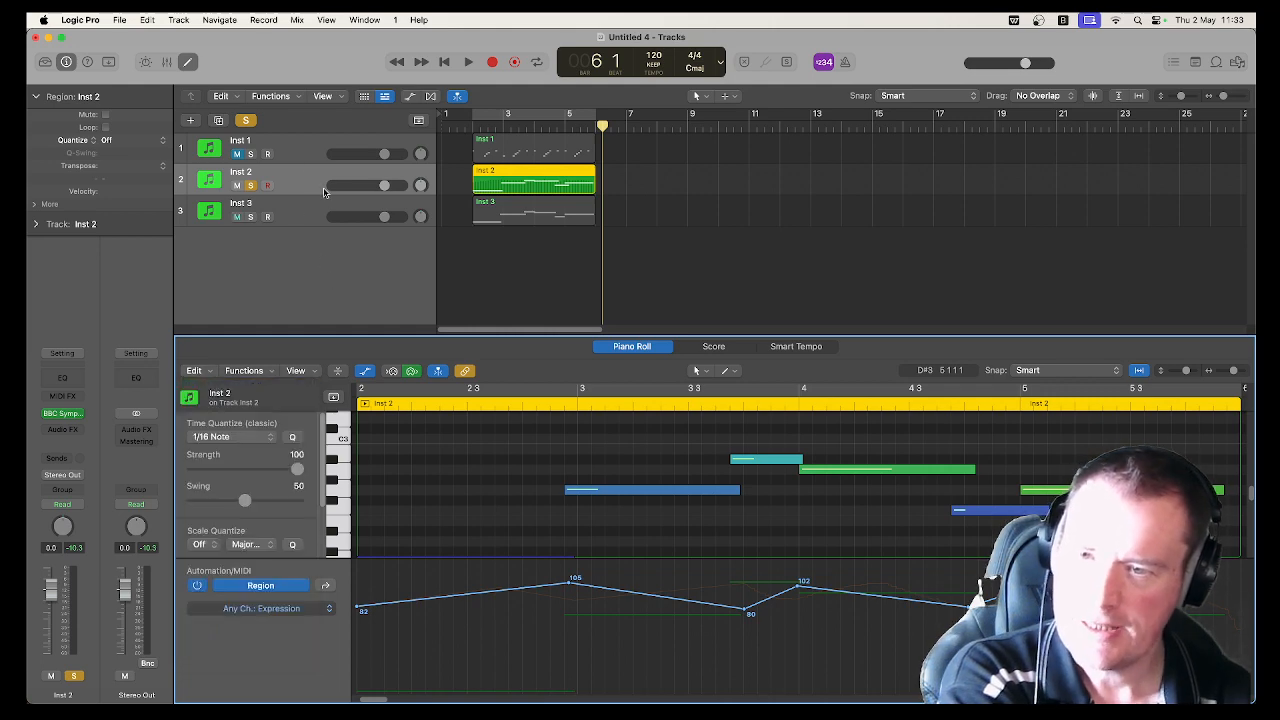
# Step: Show automation in the tracks area and display the Ch. 1: Modulation curve on the Inst 2 region
pyautogui.click(410, 96)
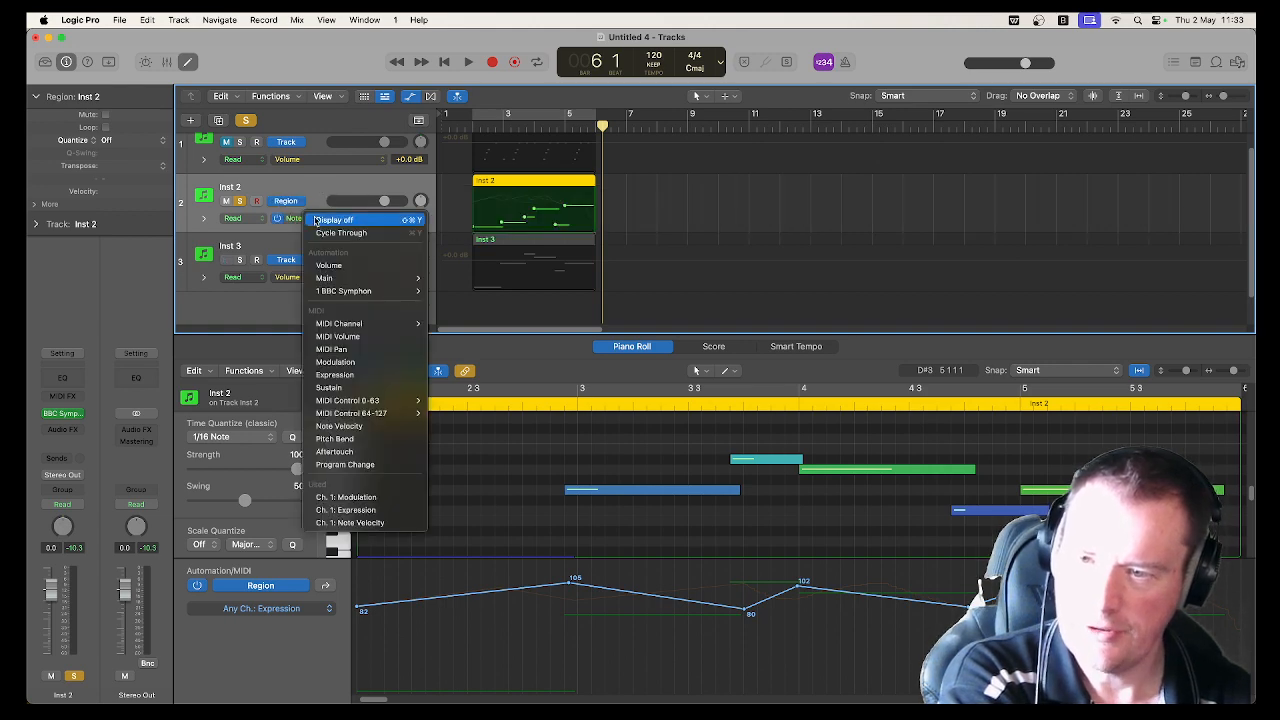
pyautogui.click(300, 218)
pyautogui.click(362, 497)
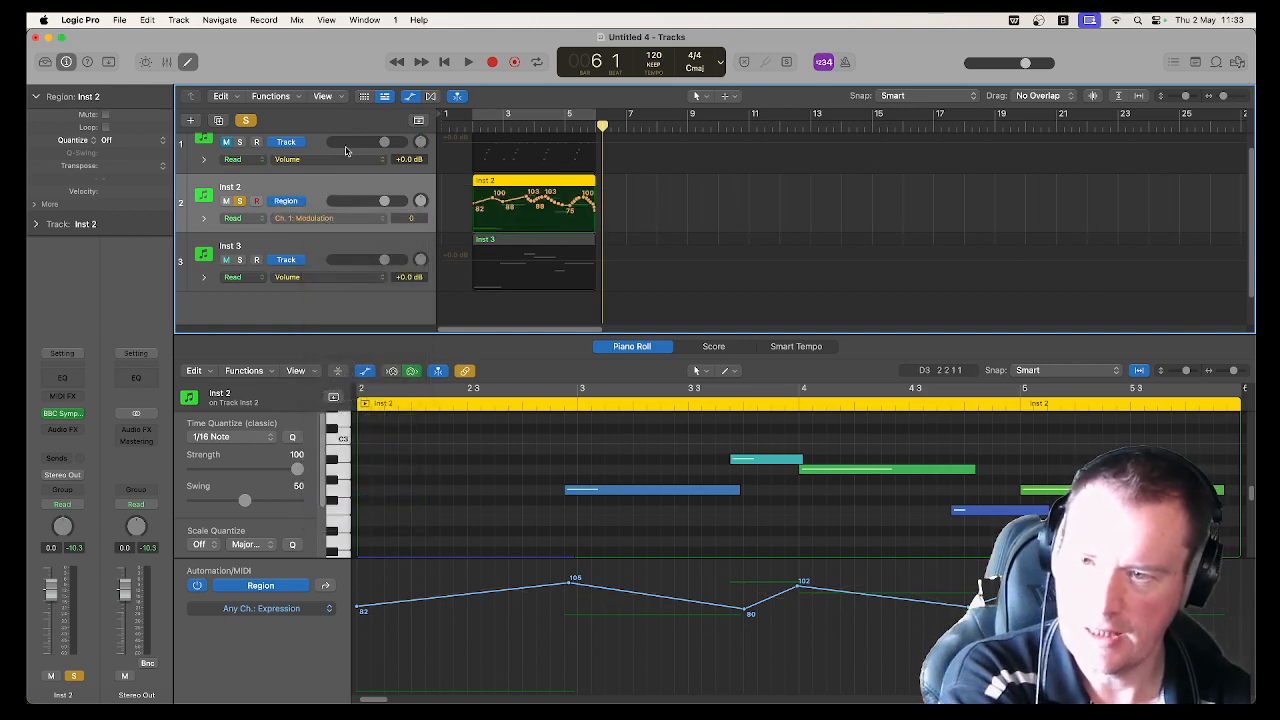
pyautogui.rightClick(322, 196)
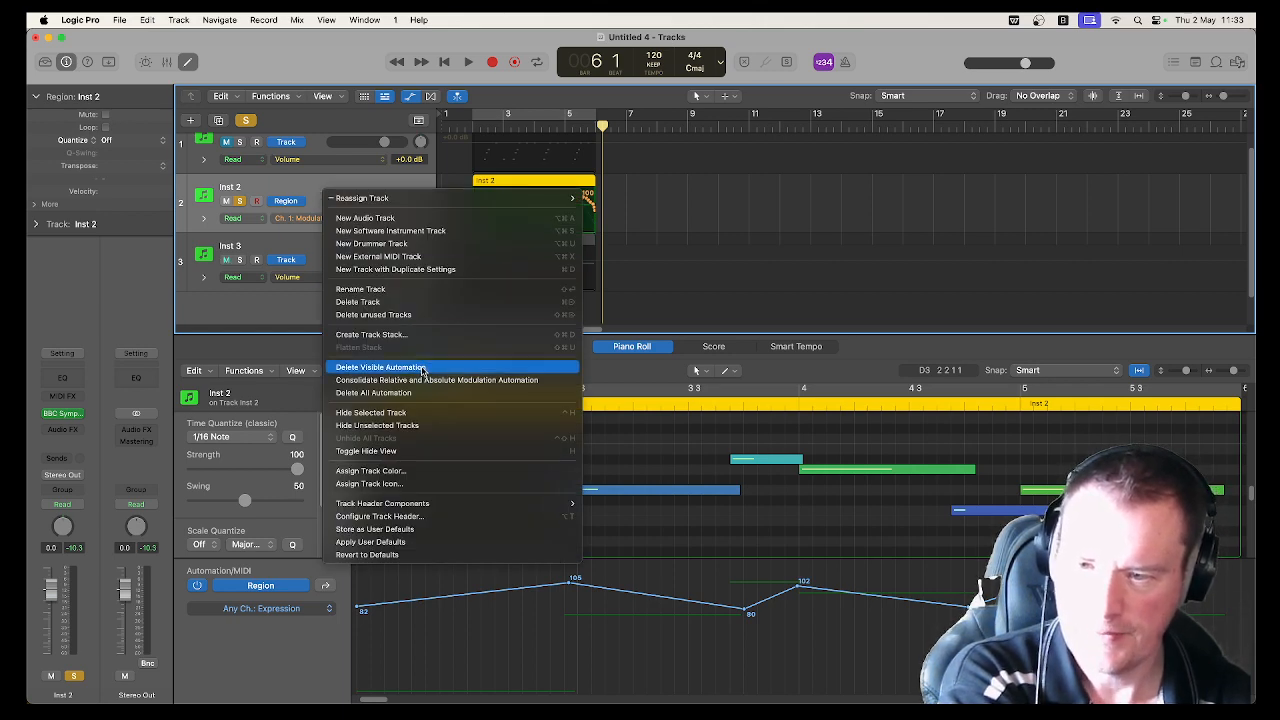
pyautogui.click(277, 315)
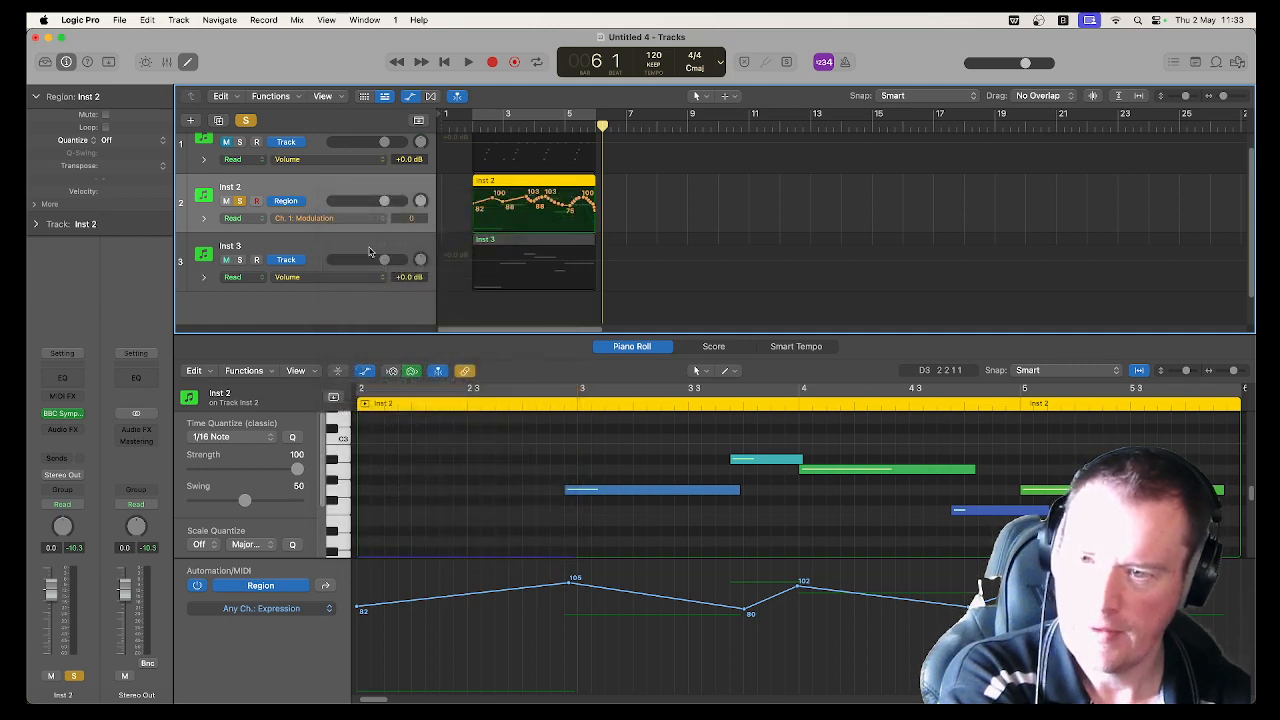
# Step: Switch Inst 2 from region to track automation and play the soloed part from bar 2
pyautogui.click(285, 200)
pyautogui.scroll(-2, 356, 275)
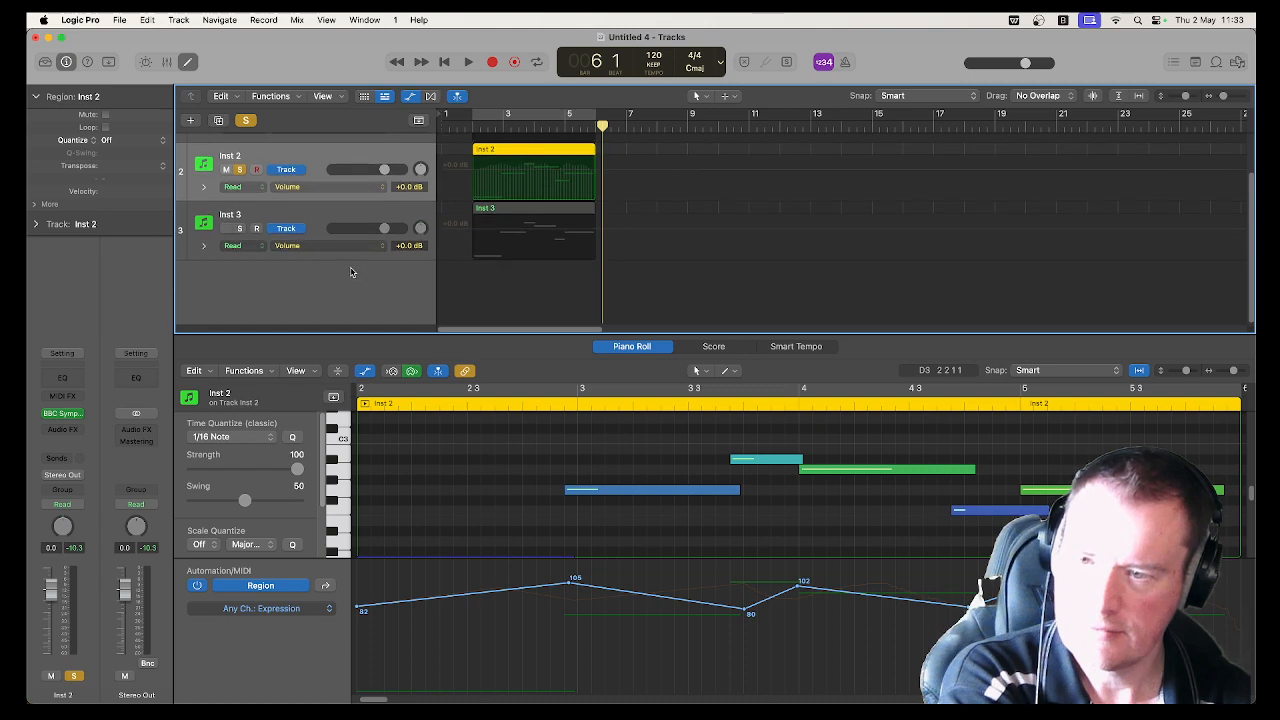
pyautogui.hotkey('shift', 'space')
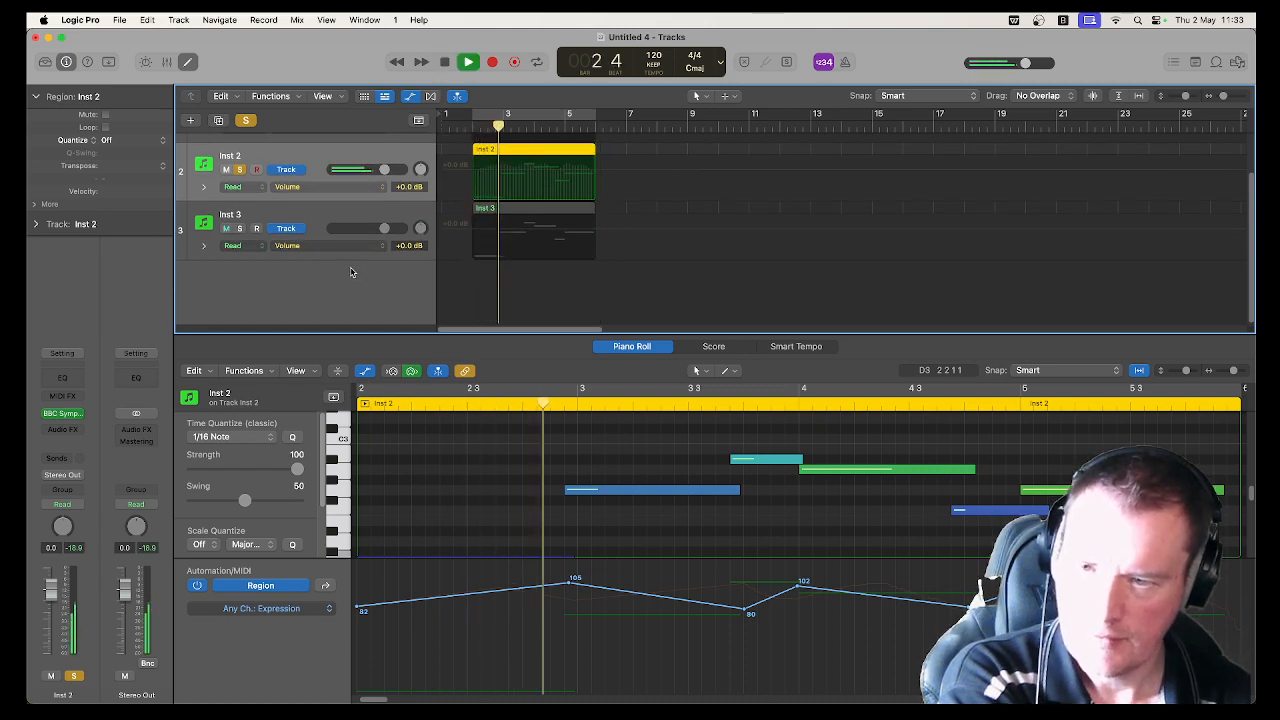
# Step: Turn off the solo on Inst 2 and hide automation in the tracks area
pyautogui.click(240, 169)
pyautogui.scroll(2, 330, 222)
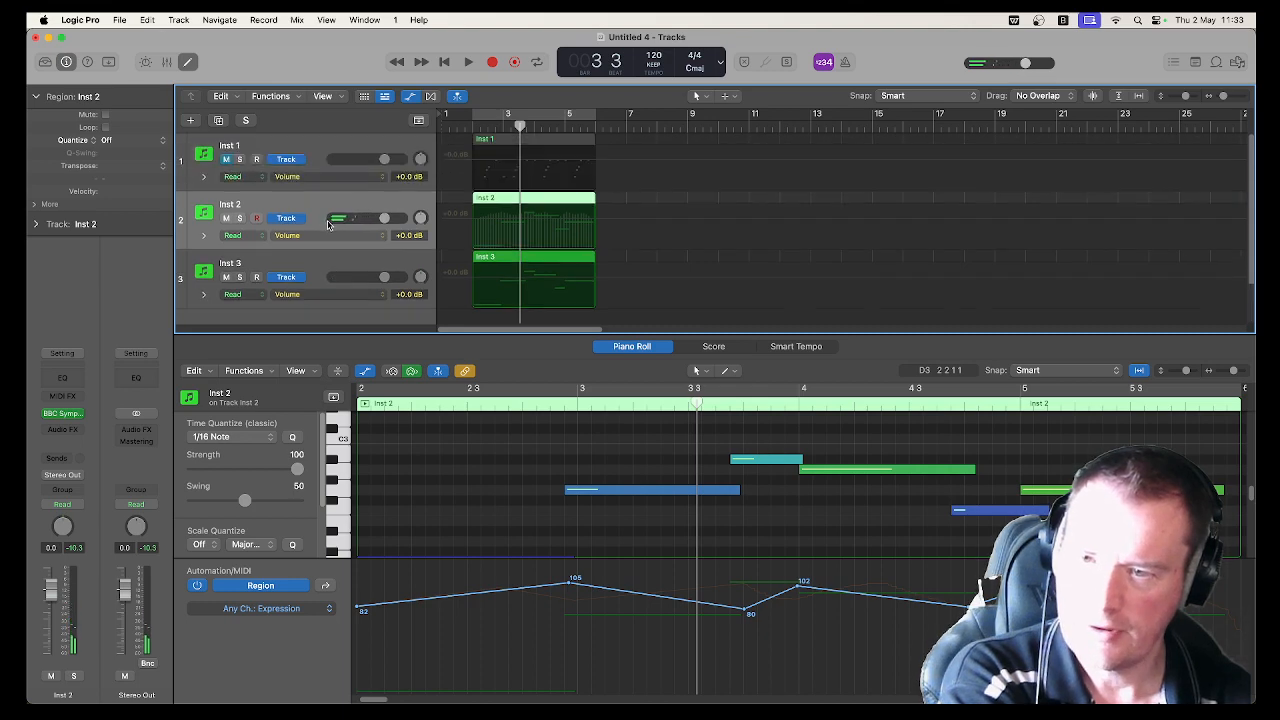
pyautogui.click(411, 97)
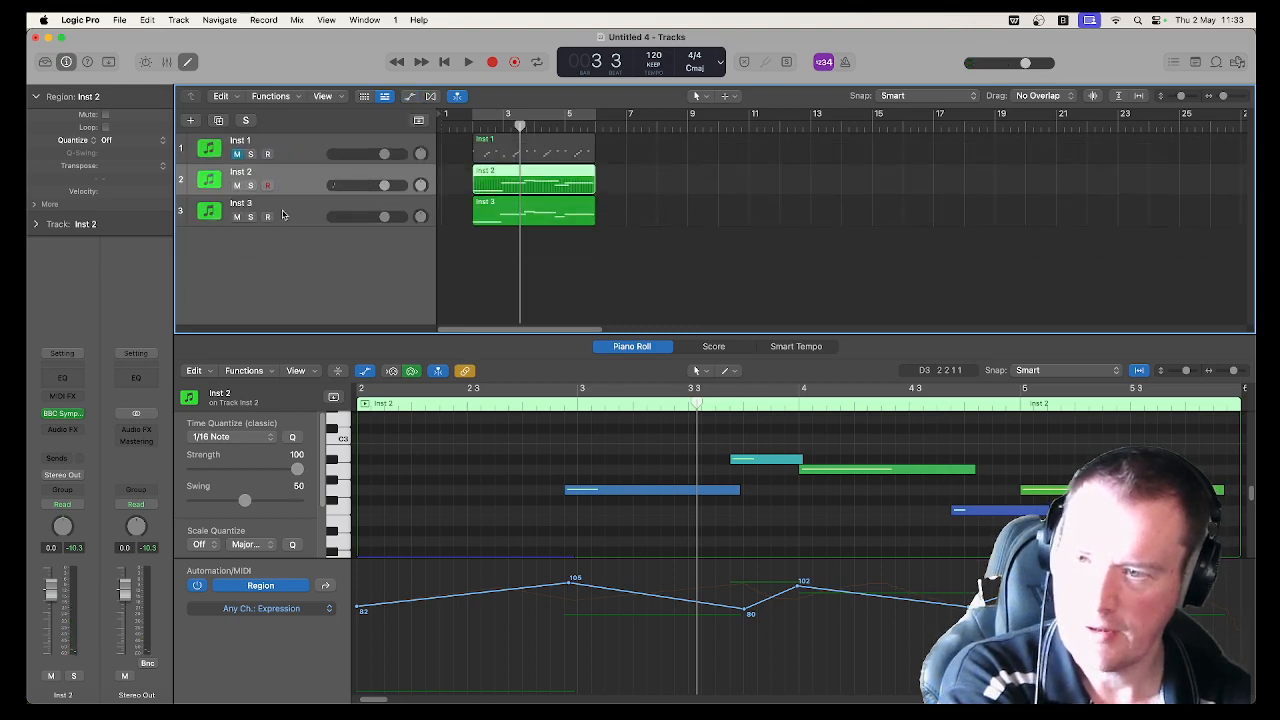
# Step: Create one new software instrument track with an empty channel strip below Inst 3
pyautogui.click(283, 214)
pyautogui.click(193, 121)
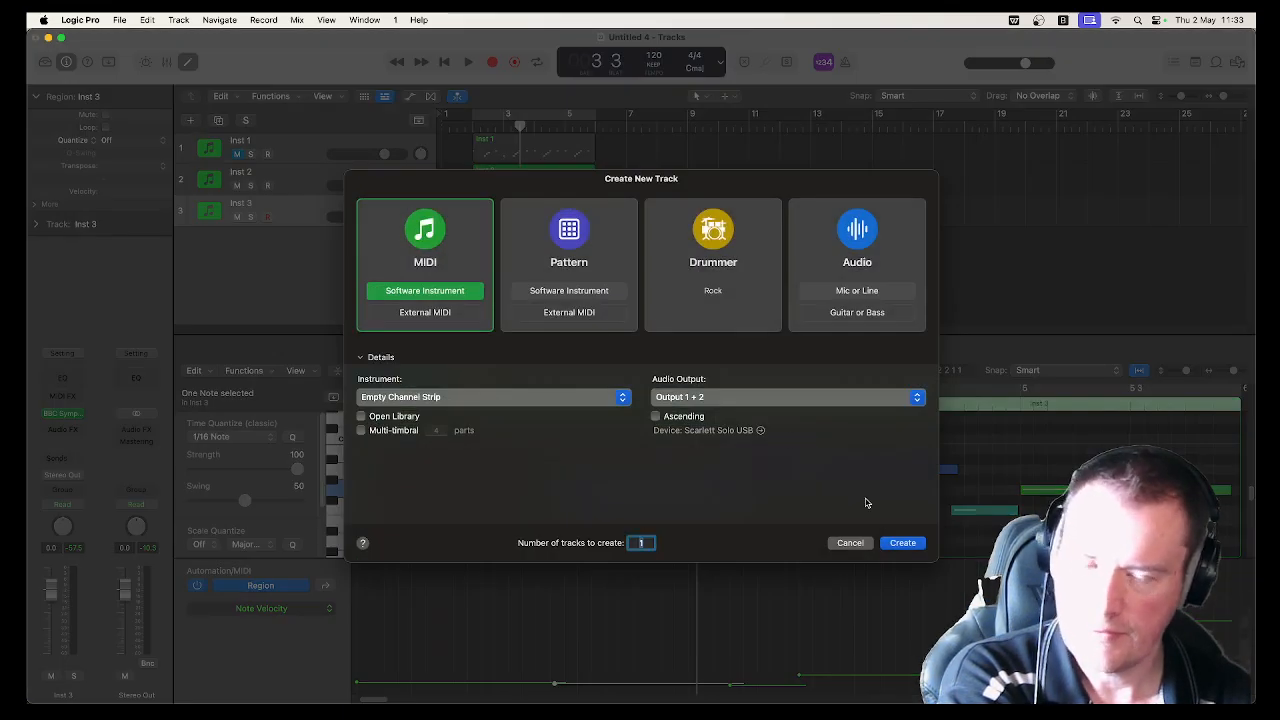
pyautogui.click(901, 543)
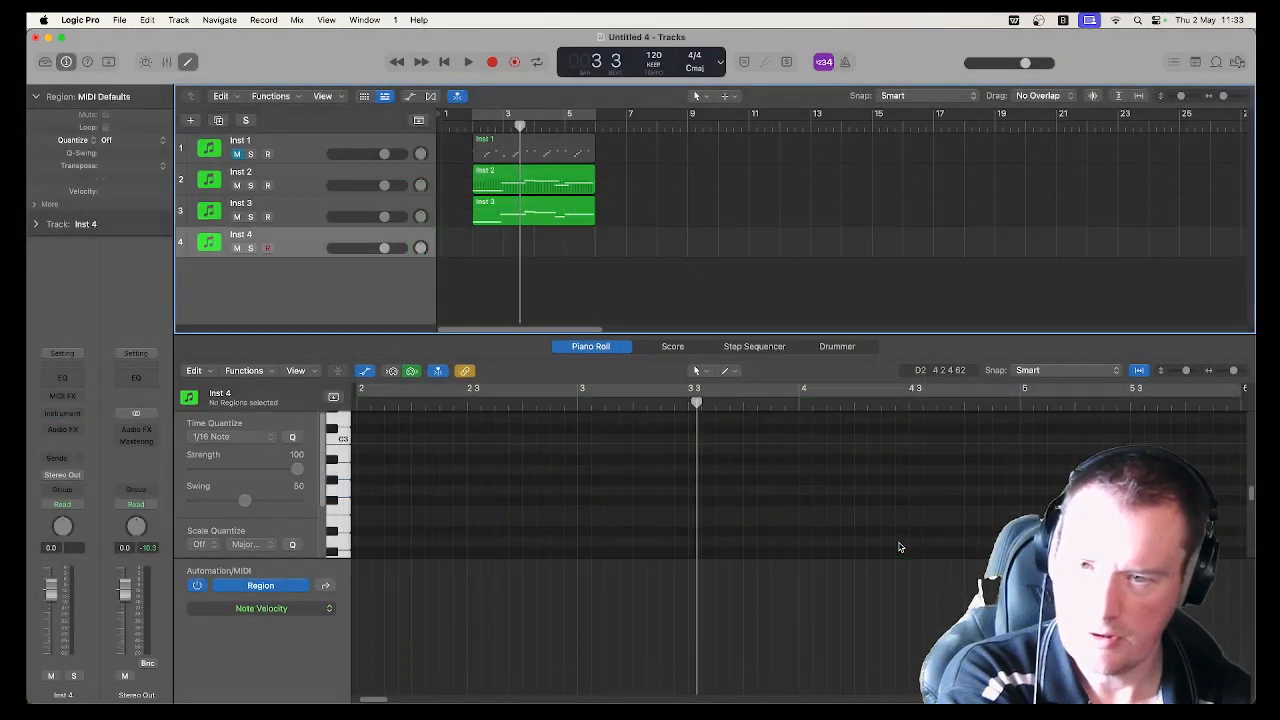
# Step: Load the Cellos patch from the library's Orchestral Strings sounds onto the new track and close the library
pyautogui.click(43, 61)
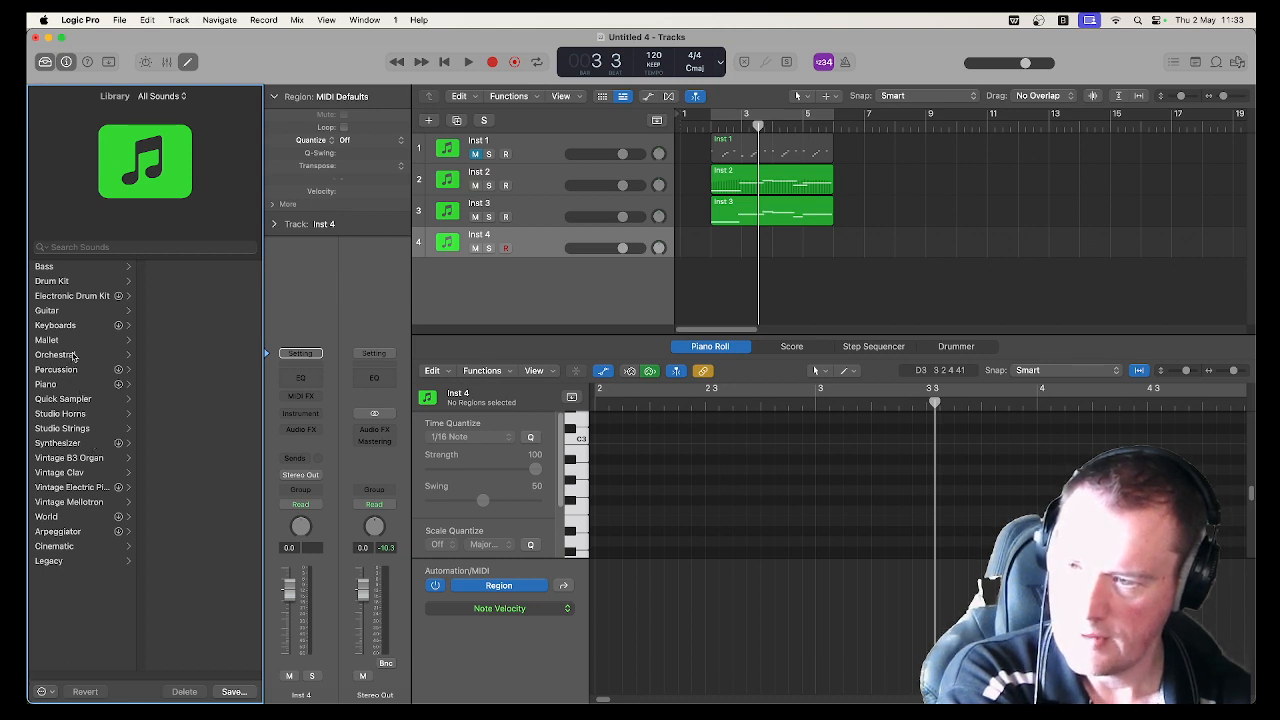
pyautogui.click(84, 356)
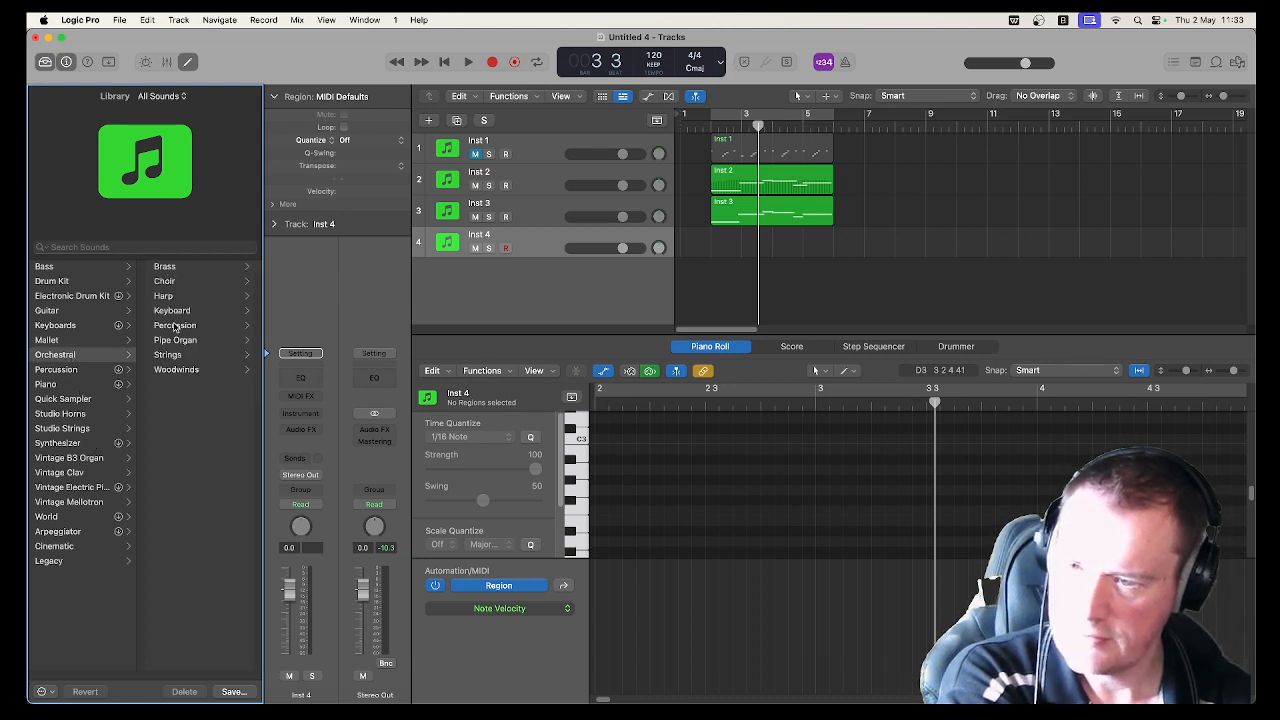
pyautogui.click(170, 357)
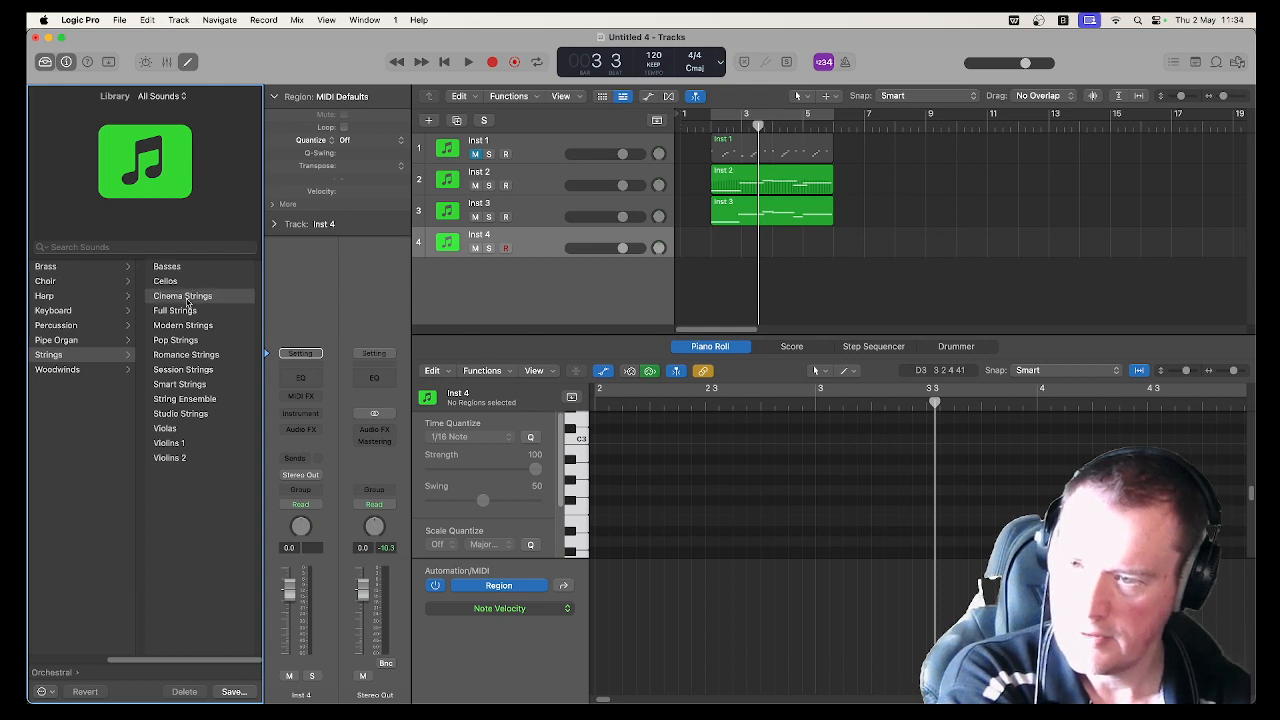
pyautogui.click(185, 295)
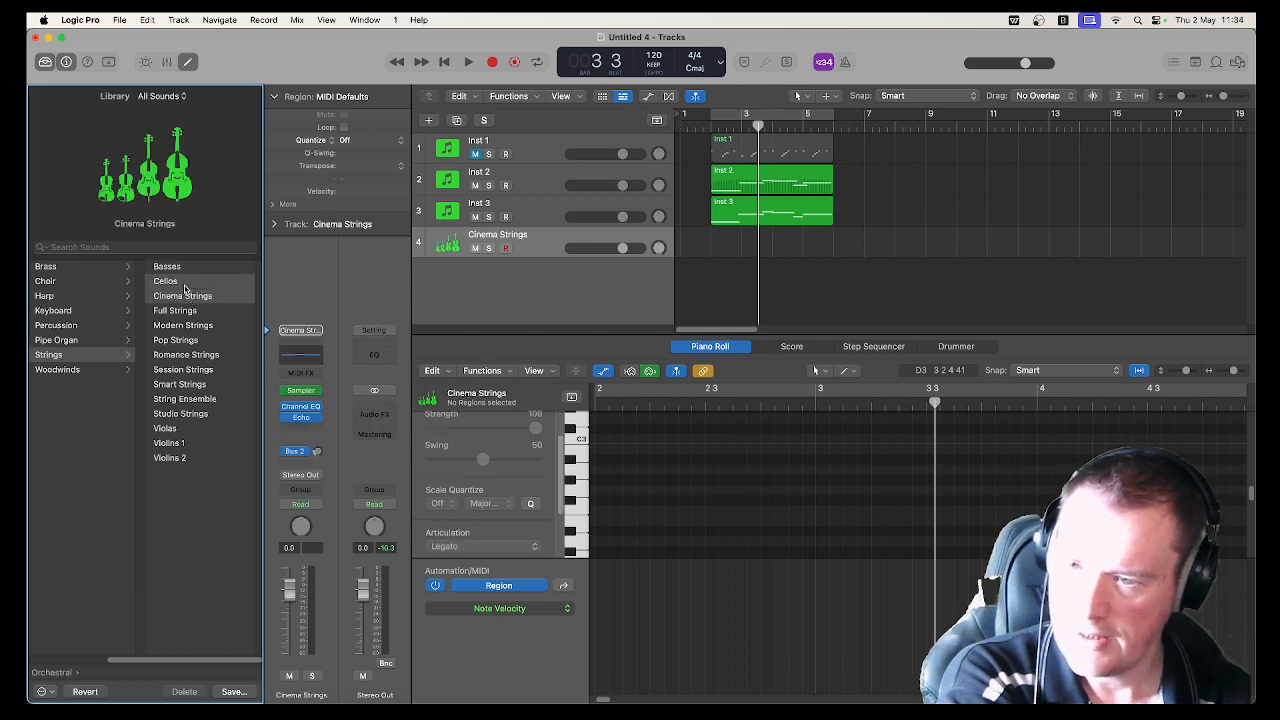
pyautogui.click(184, 286)
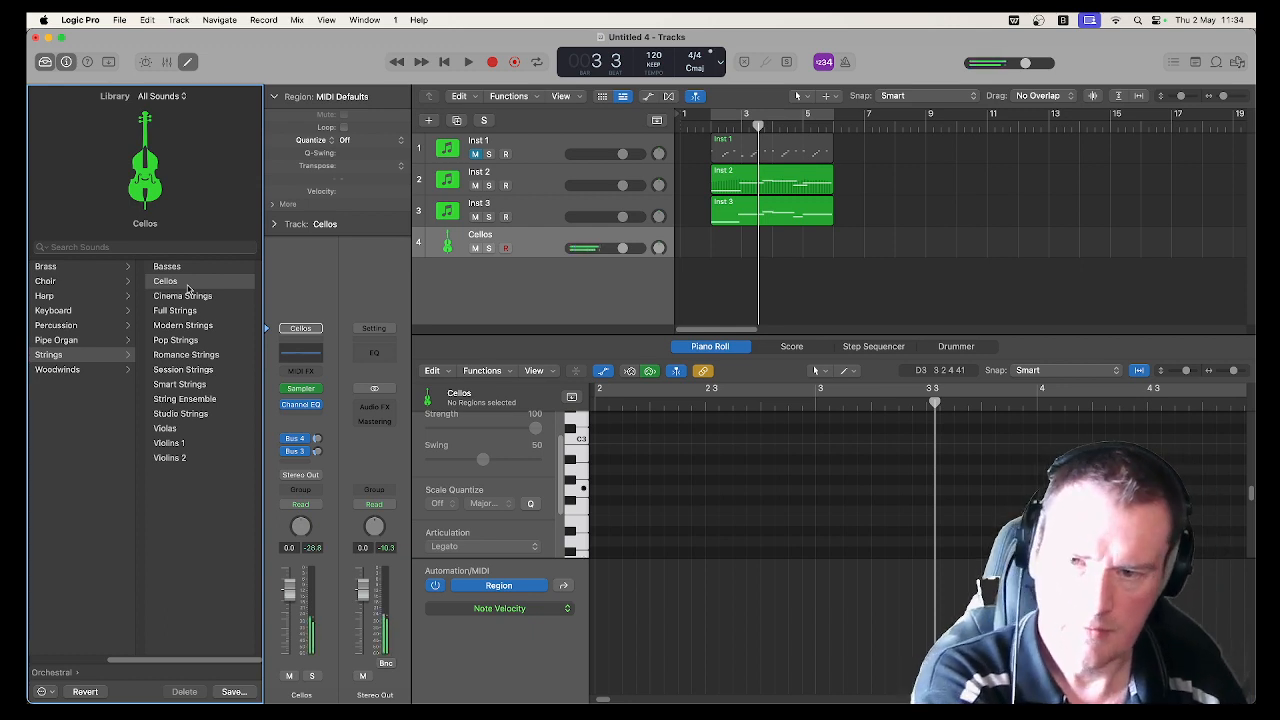
pyautogui.click(46, 62)
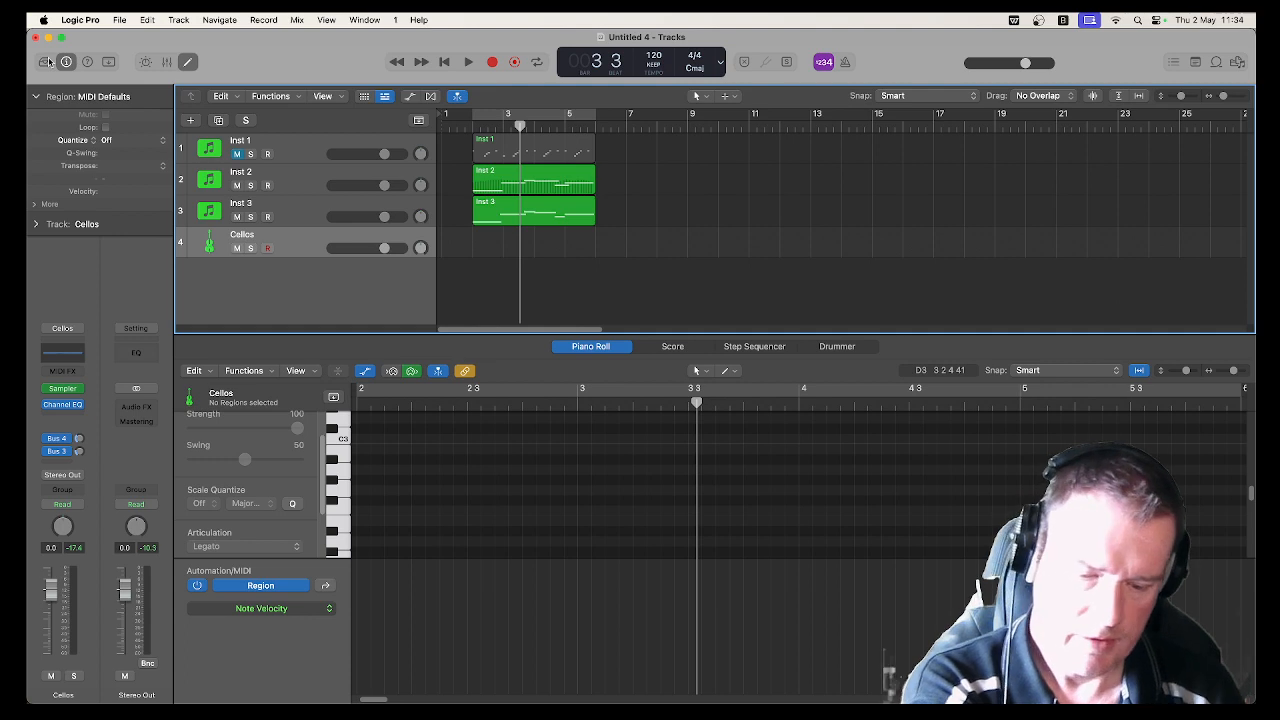
# Step: Turn on the cycle range and metronome, and record a melody on the Cellos track across bars 2 to 6
pyautogui.press('c')
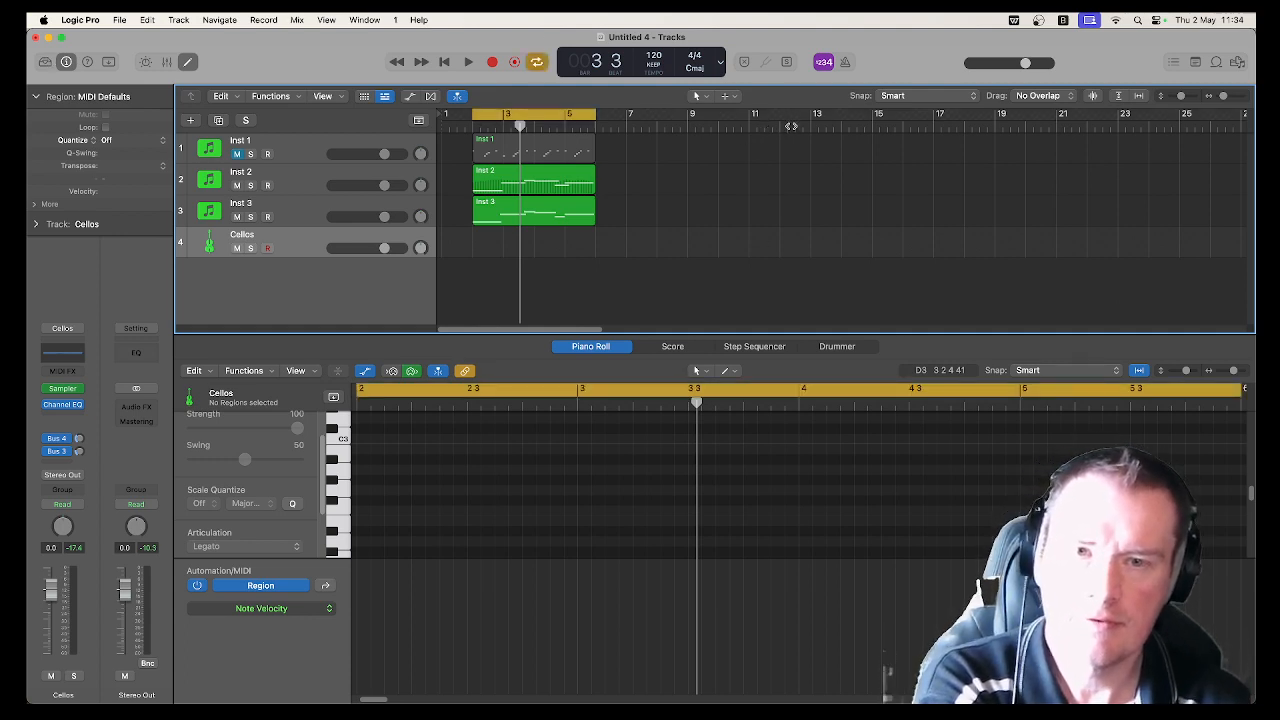
pyautogui.click(845, 62)
pyautogui.press('r')
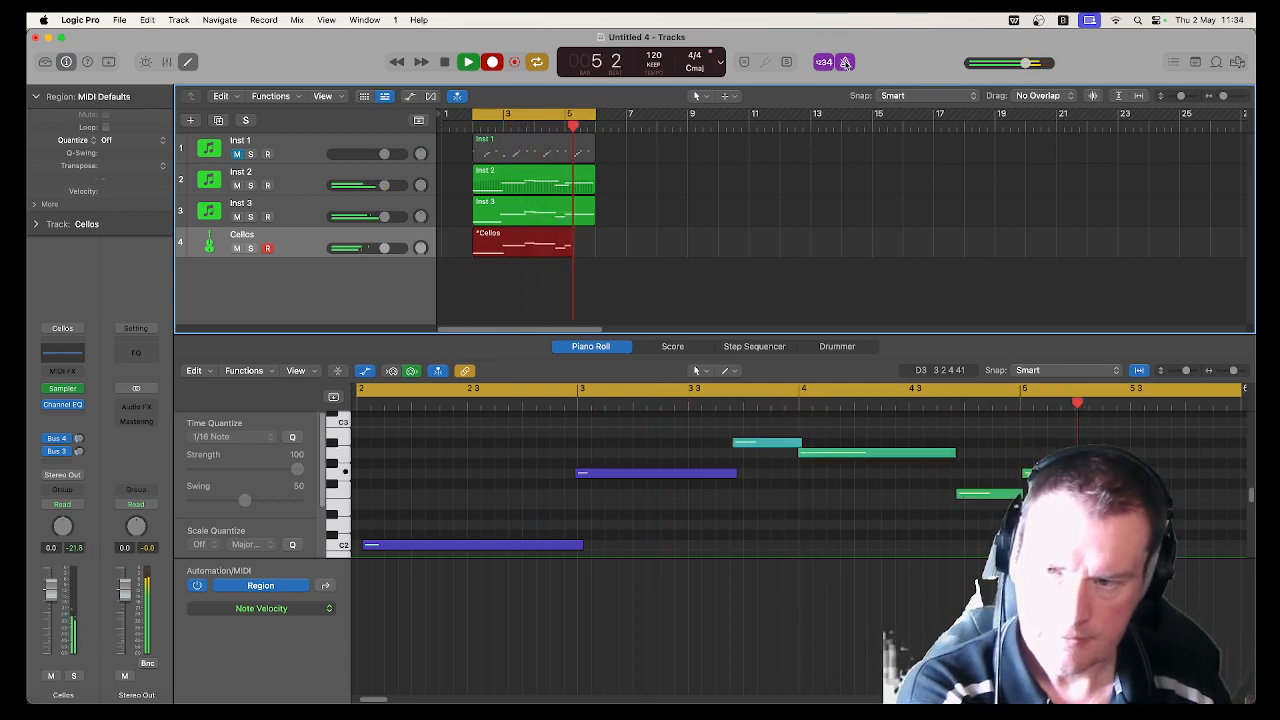
pyautogui.press('space')
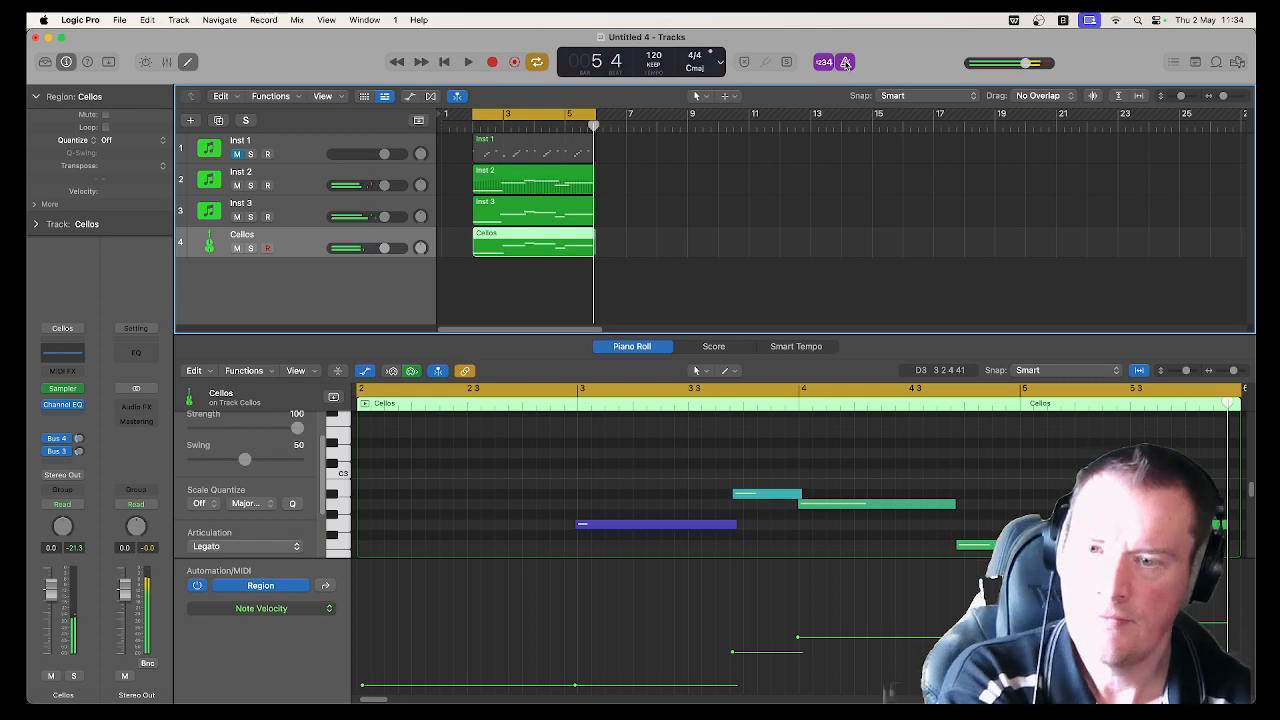
# Step: Solo the Cellos track and play back the recorded region while bringing all its notes into view
pyautogui.click(250, 249)
pyautogui.press('space')
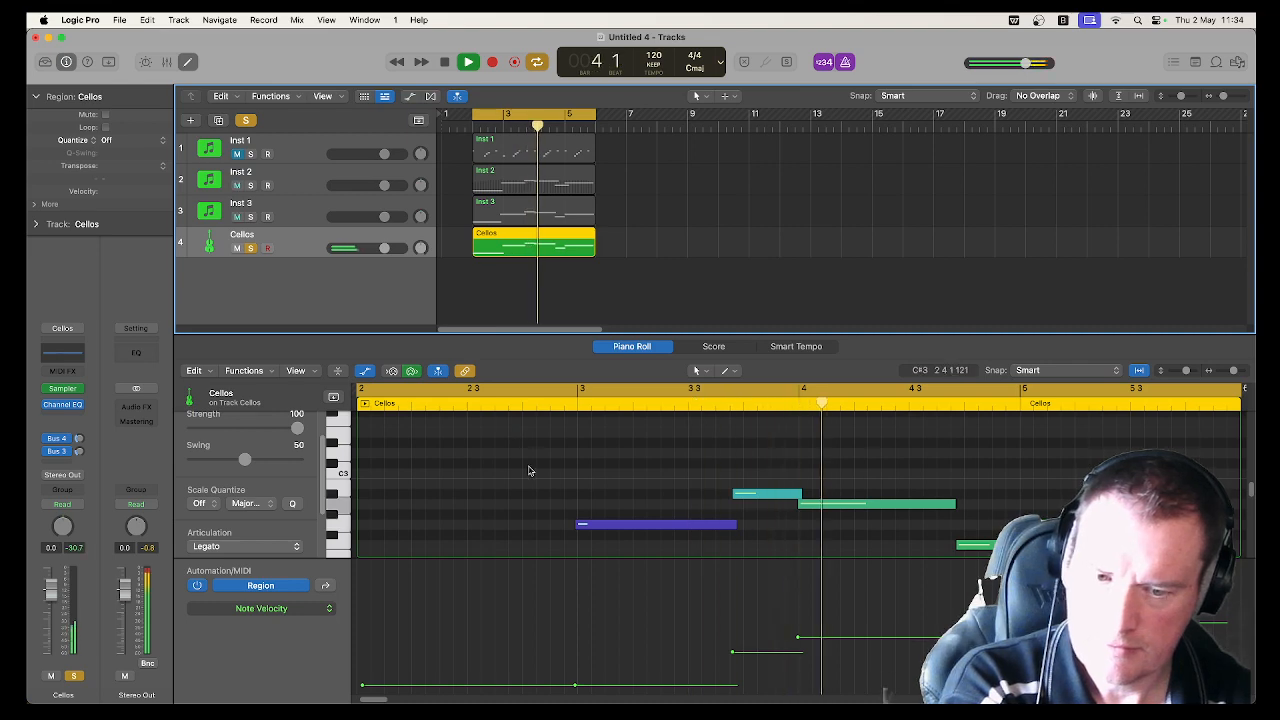
pyautogui.scroll(-3, 528, 470)
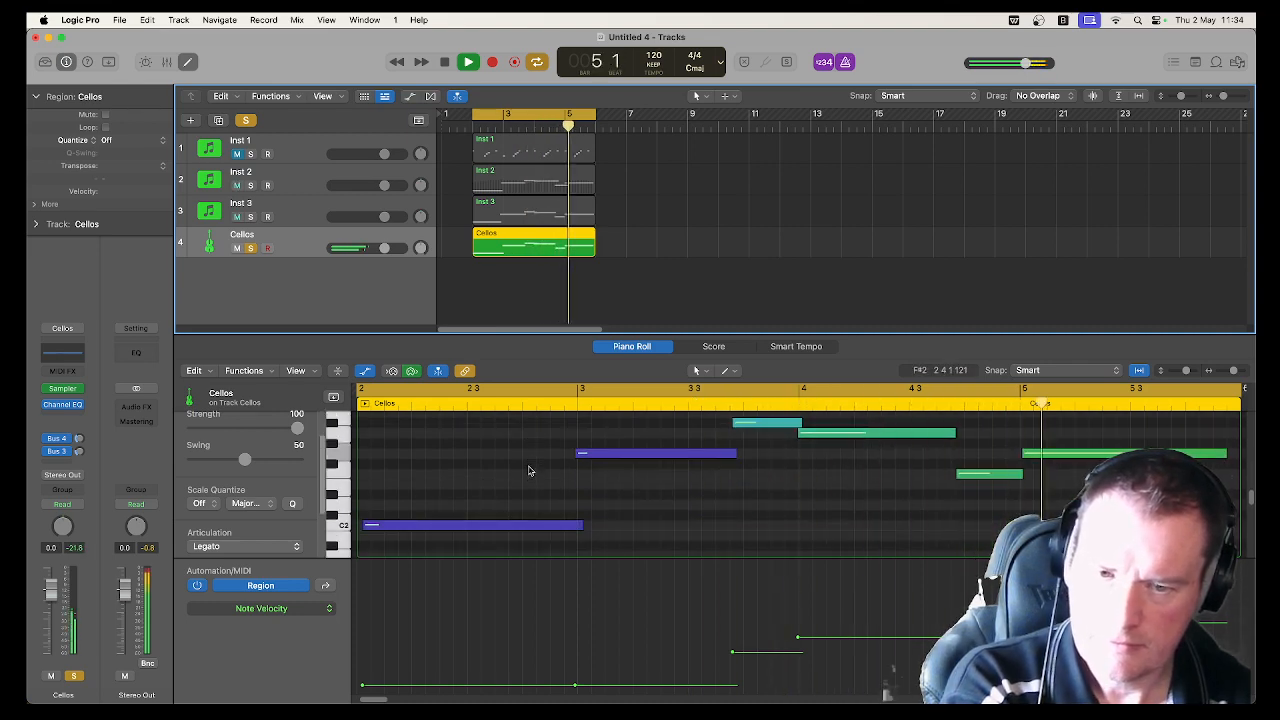
pyautogui.press('space')
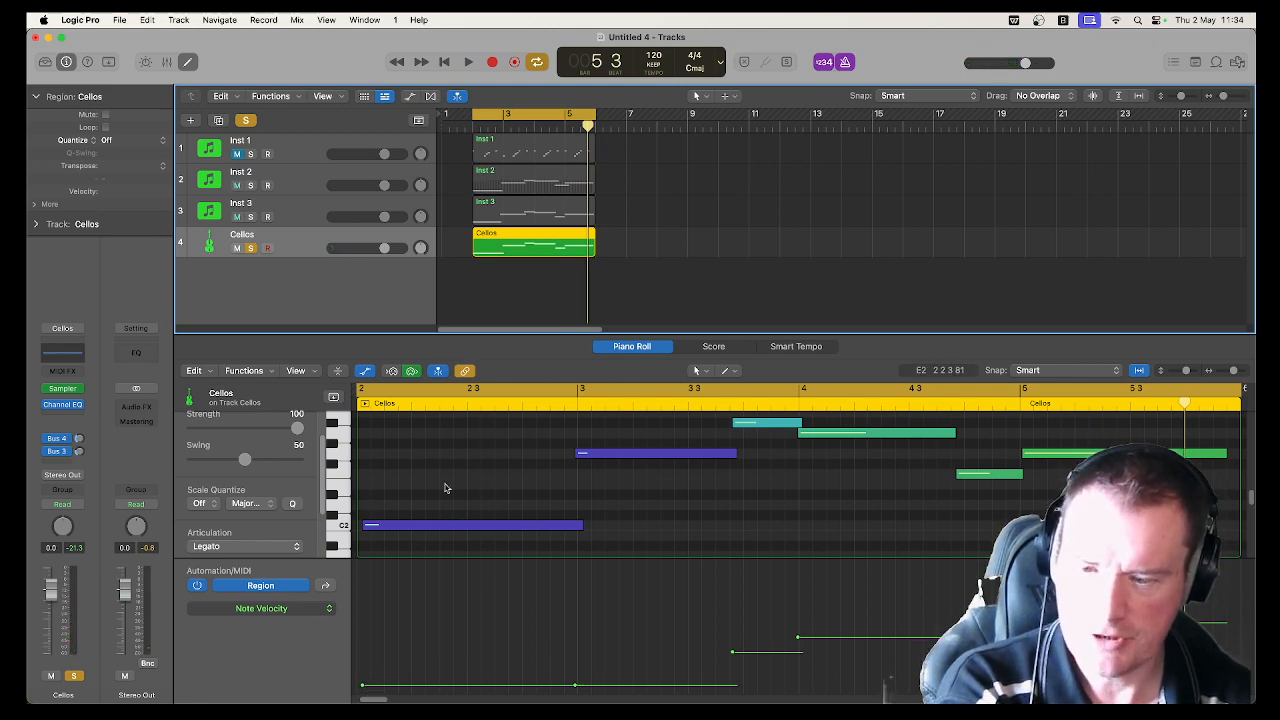
# Step: Raise the velocities of the first two Cellos notes close to the level of the later notes and play the region
pyautogui.moveTo(362, 687); pyautogui.dragTo(362, 617)
pyautogui.moveTo(576, 688); pyautogui.dragTo(576, 637)
pyautogui.moveTo(364, 621); pyautogui.dragTo(362, 648)
pyautogui.press('space')
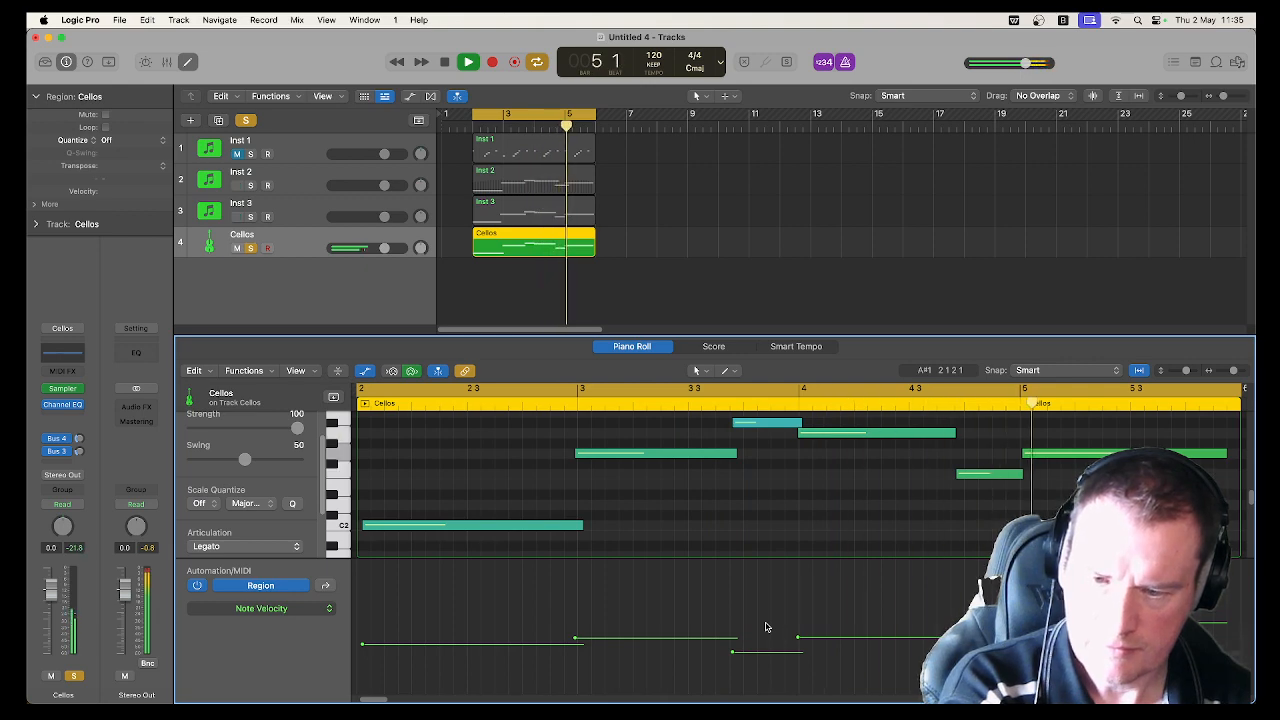
pyautogui.press('space')
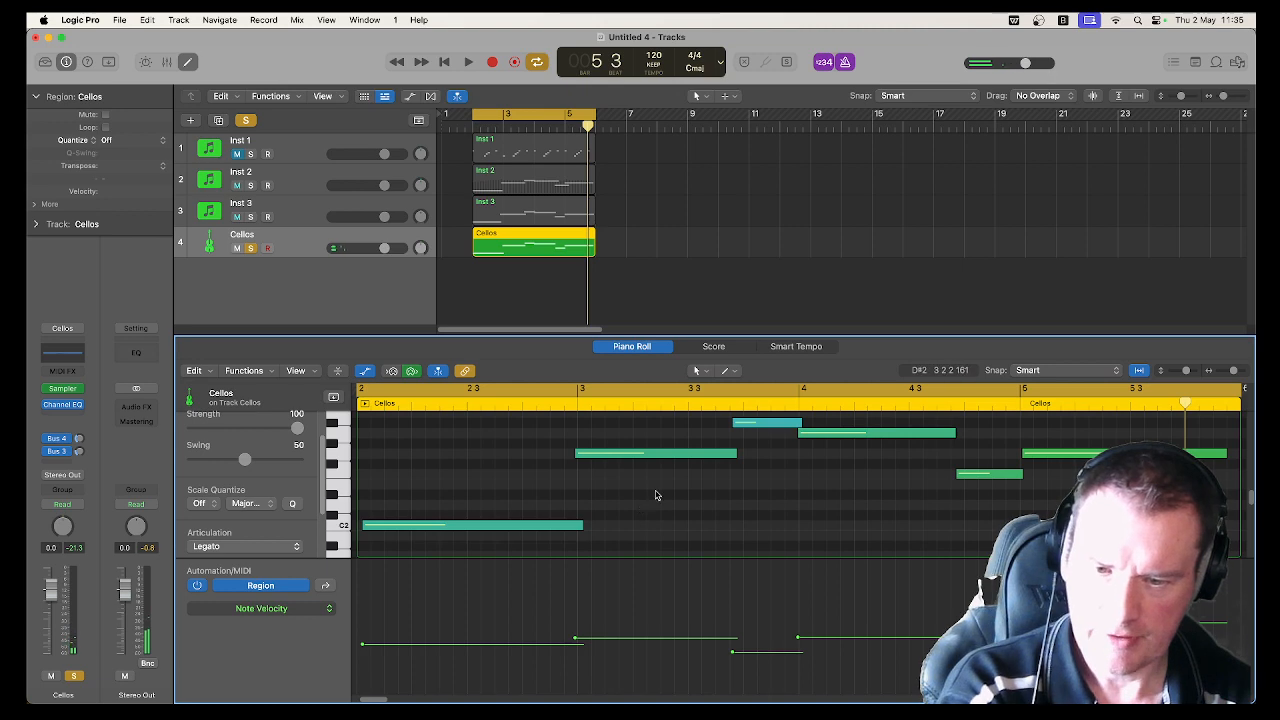
# Step: Select all the Cellos notes, raise their velocities together, and play the region
pyautogui.press('super+a')
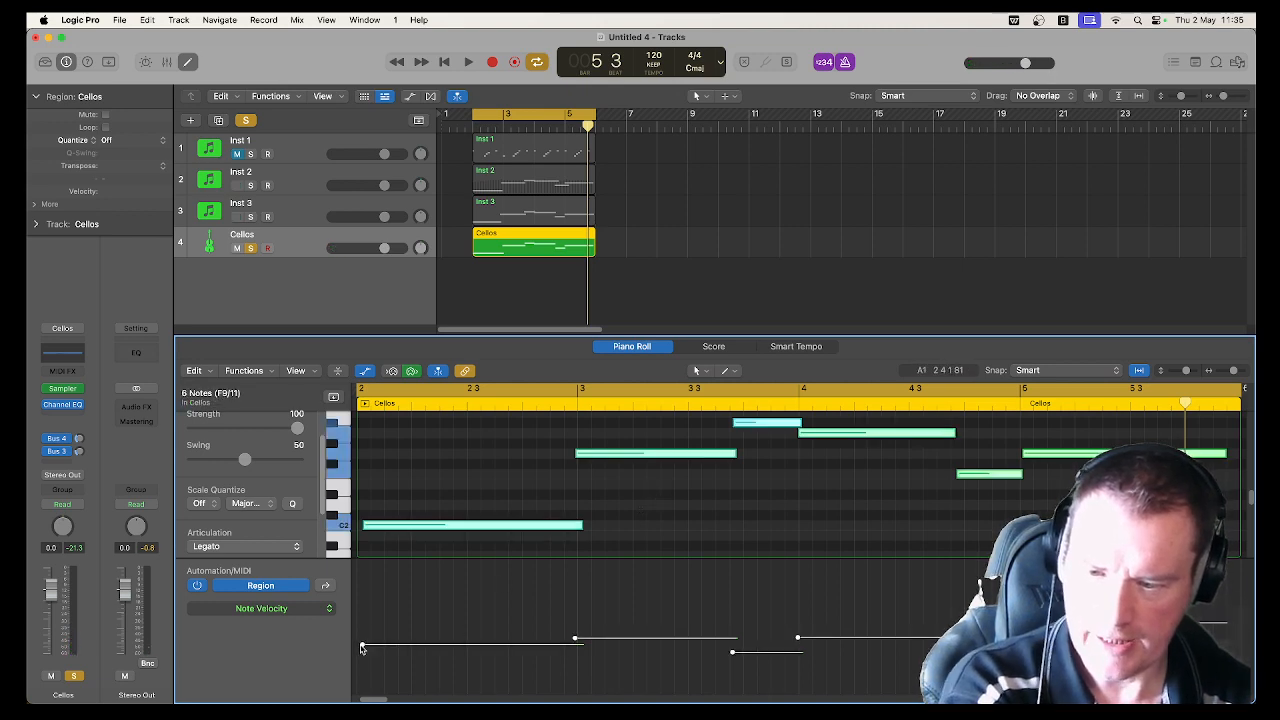
pyautogui.moveTo(363, 647); pyautogui.dragTo(363, 594)
pyautogui.click(604, 498)
pyautogui.press('space')
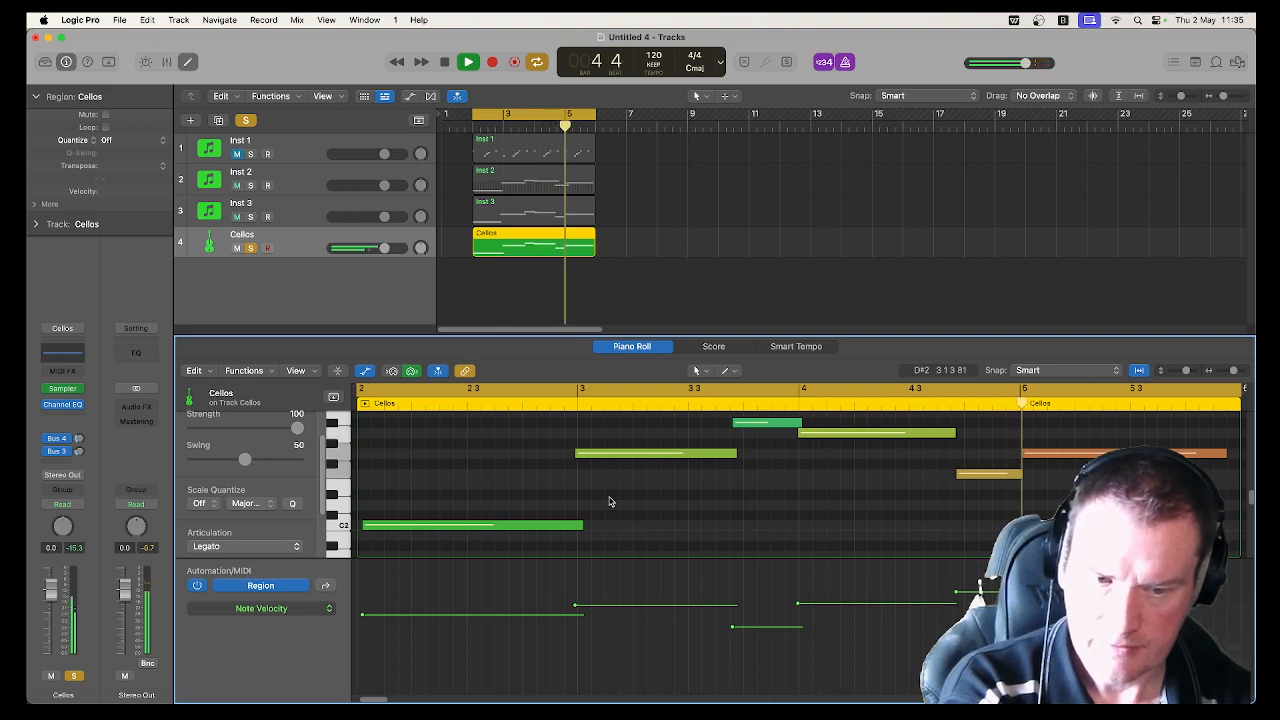
pyautogui.press('space')
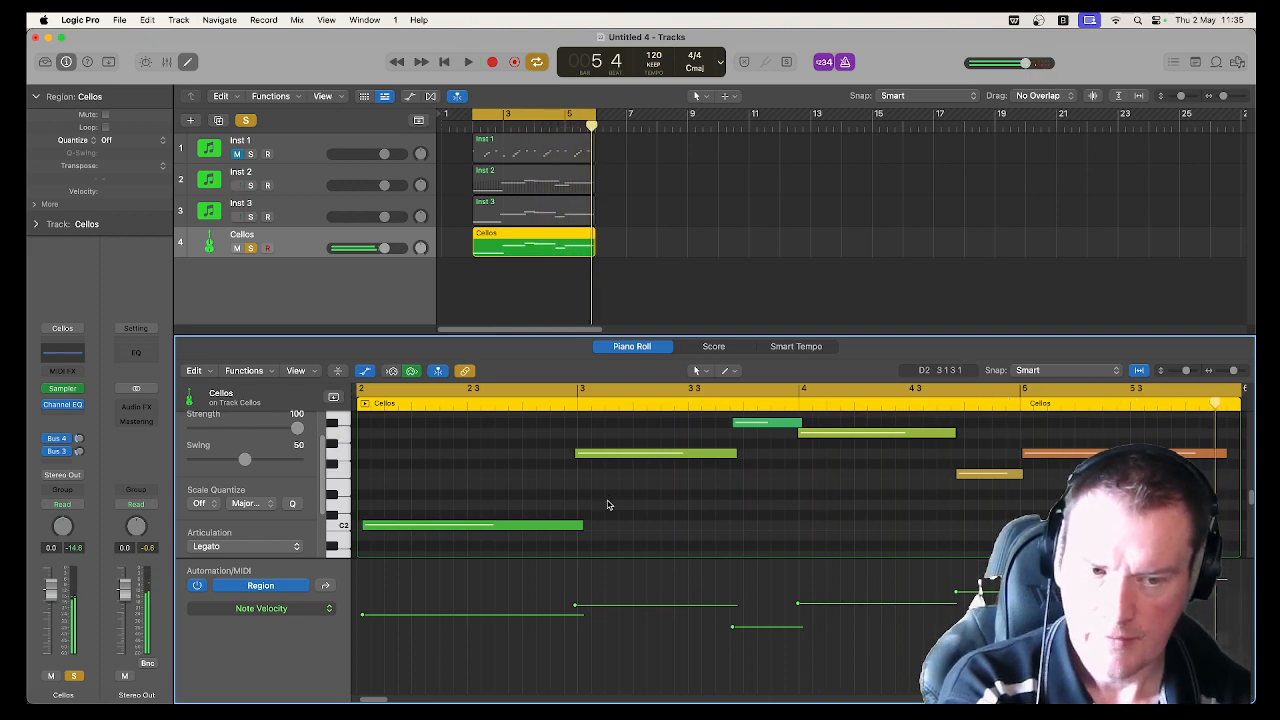
# Step: Switch the Cellos region's automation lane to Modulation and add a point at the start of the region
pyautogui.click(280, 616)
pyautogui.moveTo(280, 608)
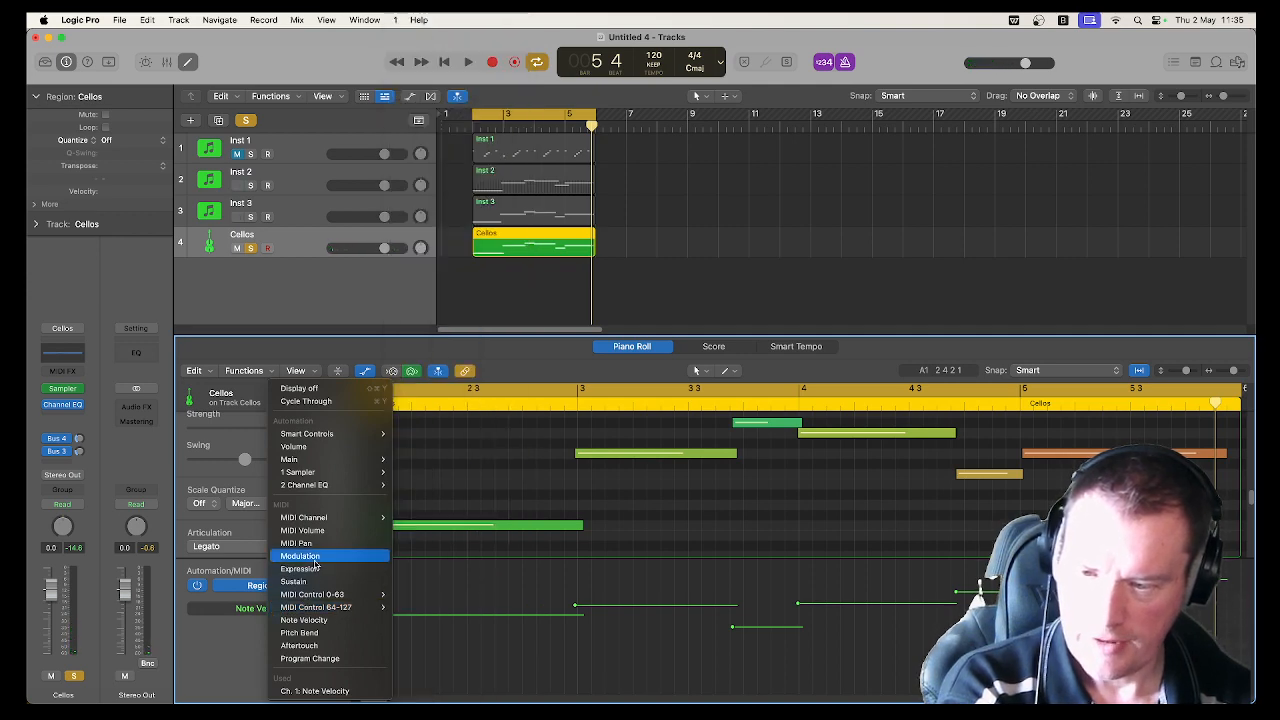
pyautogui.click(314, 558)
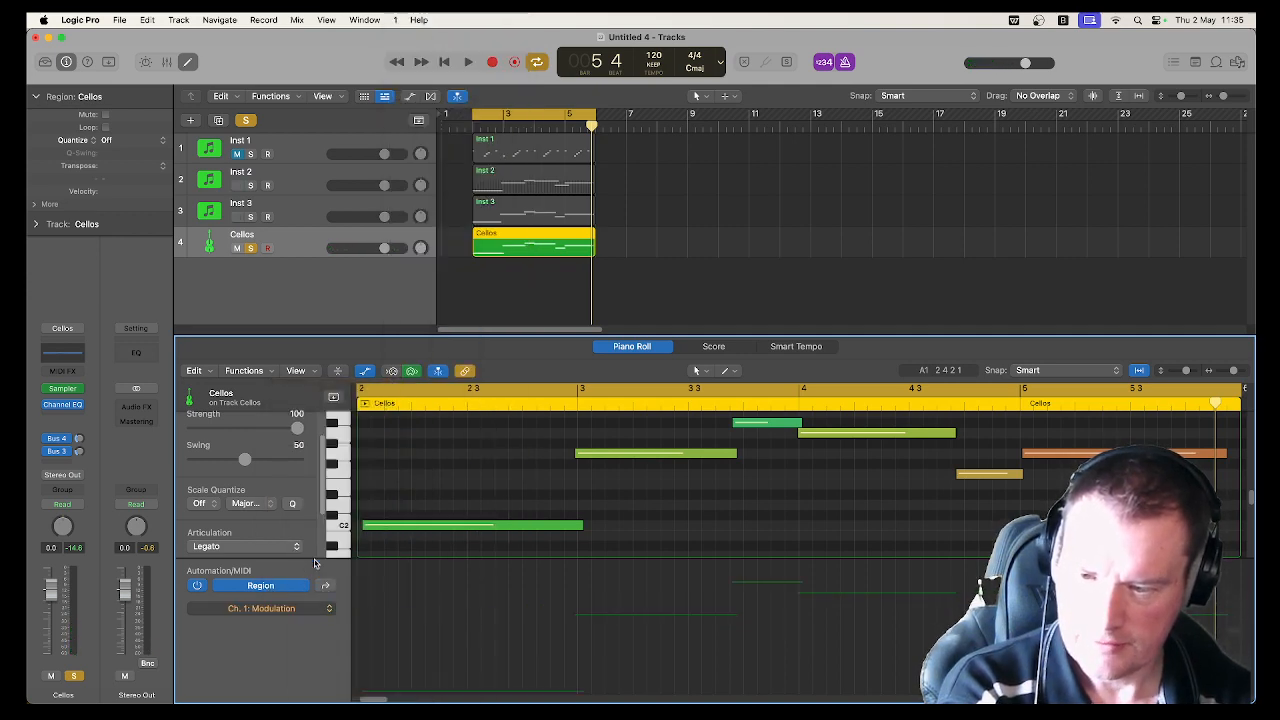
pyautogui.click(358, 600)
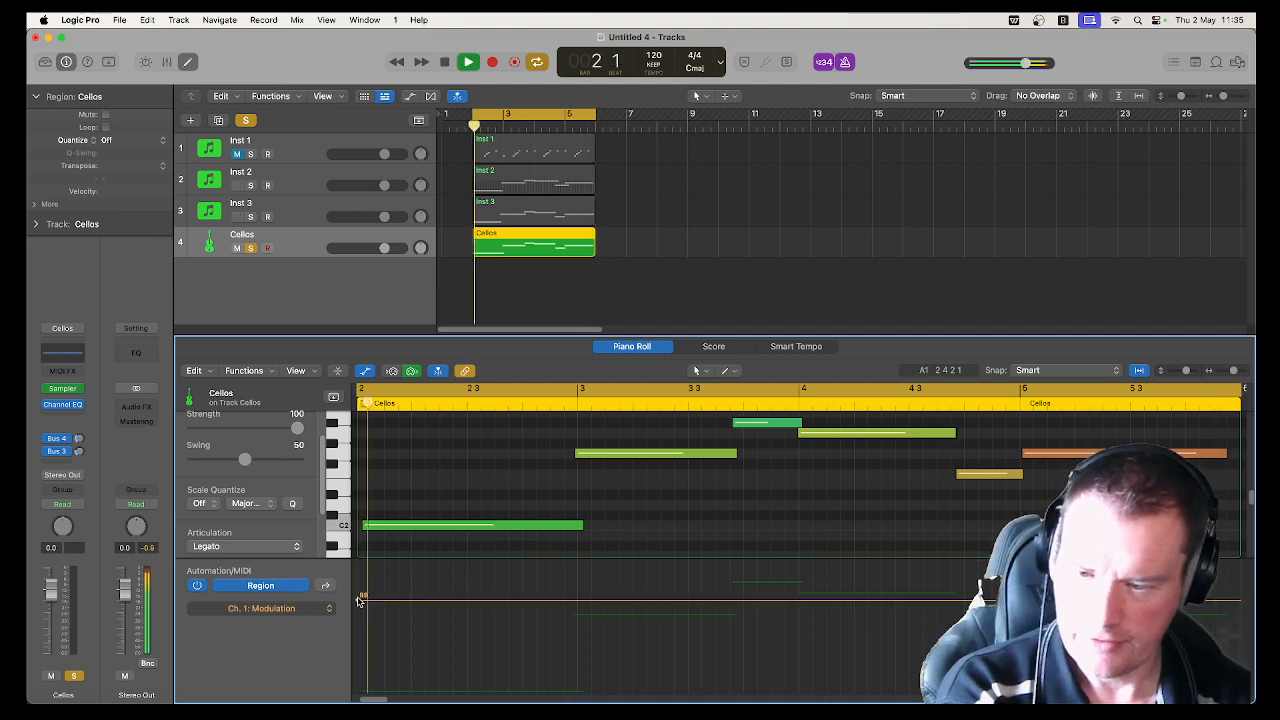
# Step: Lower the modulation point at the start of the Cellos region to 69 and stop playback
pyautogui.moveTo(358, 600)
pyautogui.mouseDown()
pyautogui.moveTo(358, 567)
pyautogui.moveTo(356, 693)
pyautogui.moveTo(362, 619)
pyautogui.mouseUp()
pyautogui.press('space')
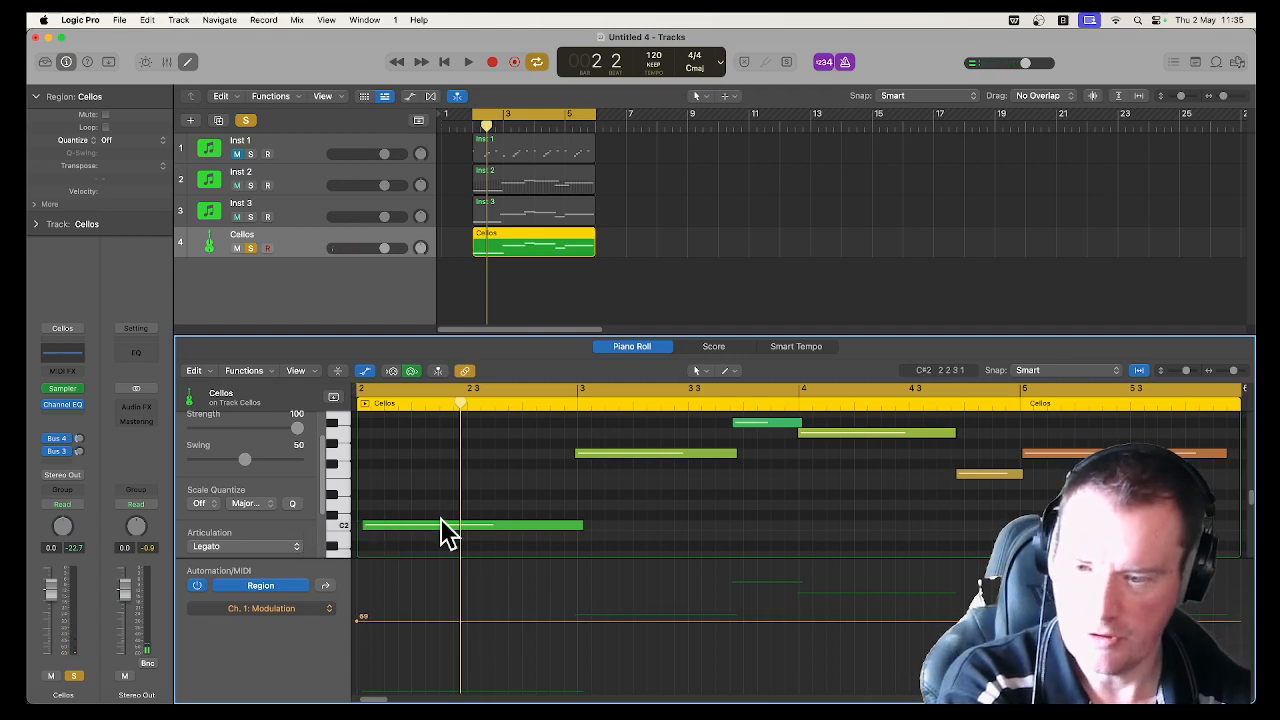
# Step: Switch the Cellos automation lane to Expression, set a starting point at 82, and play the region
pyautogui.click(279, 610)
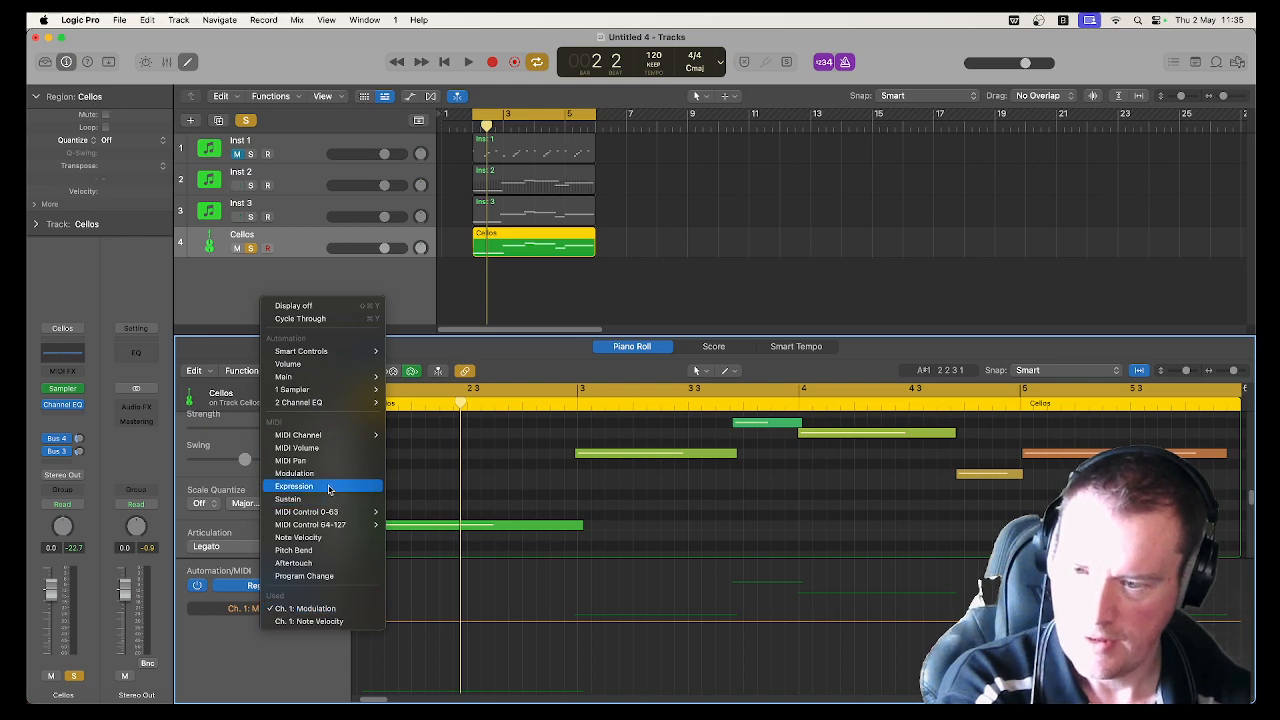
pyautogui.click(295, 486)
pyautogui.click(358, 588)
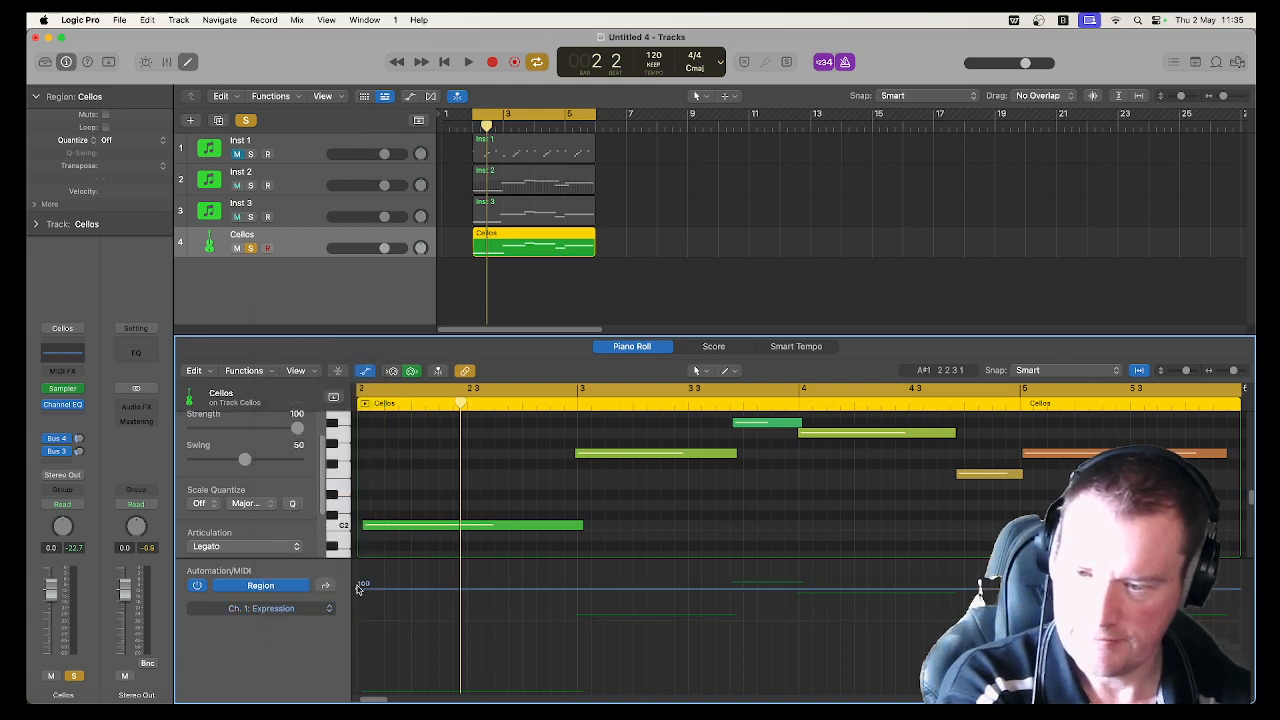
pyautogui.press('space')
pyautogui.press('space')
pyautogui.moveTo(359, 587)
pyautogui.mouseDown()
pyautogui.moveTo(351, 686)
pyautogui.moveTo(357, 577)
pyautogui.moveTo(362, 620)
pyautogui.moveTo(357, 603)
pyautogui.mouseUp()
pyautogui.press('space')
pyautogui.press('space')
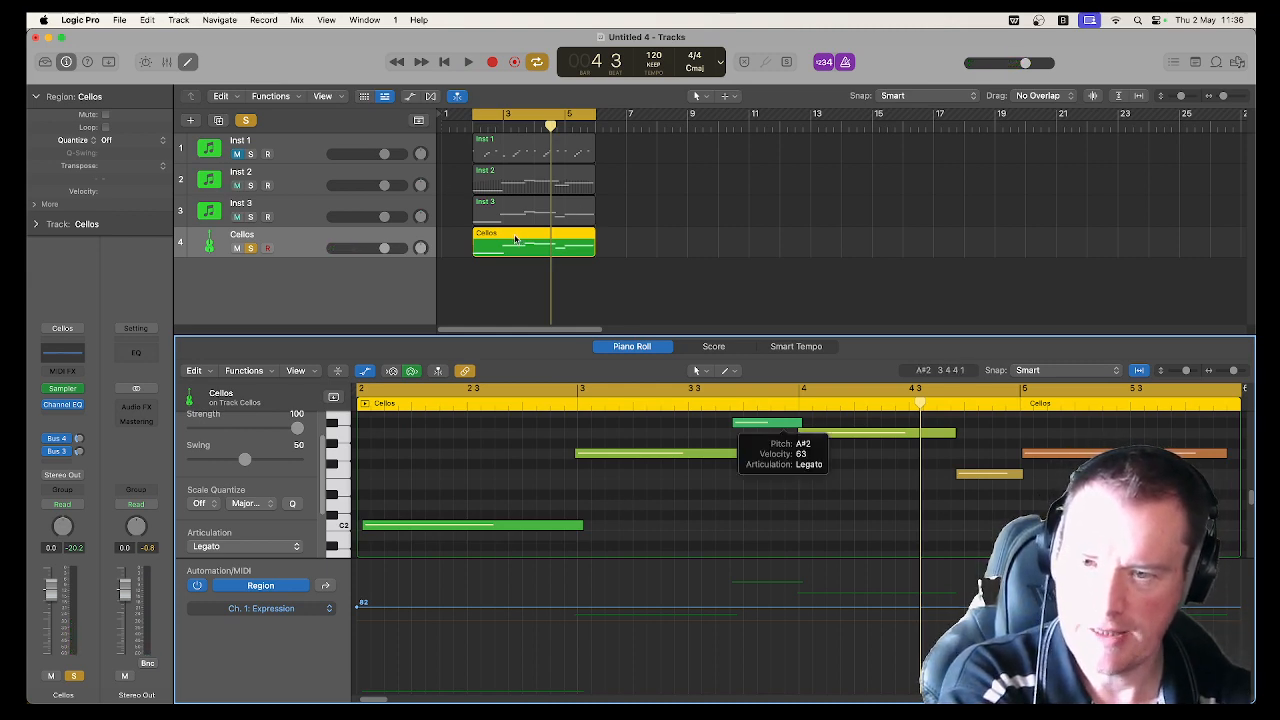
pyautogui.hotkey('shift', 'space')
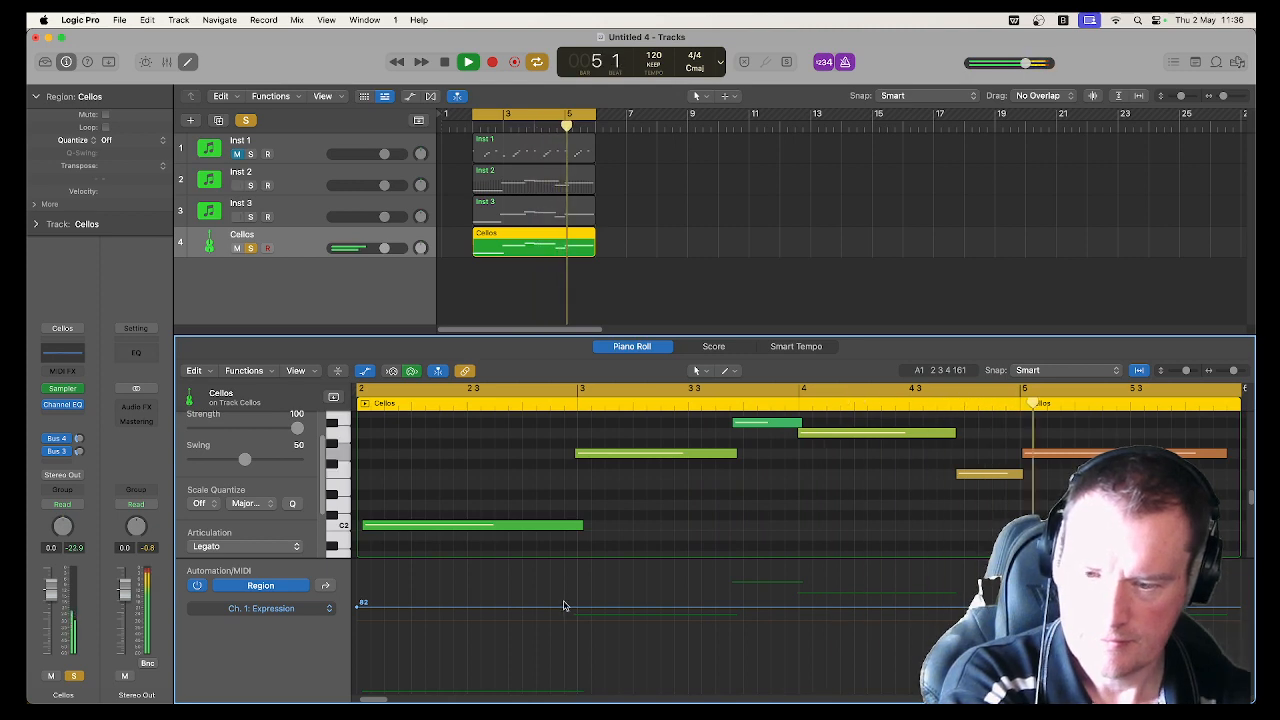
pyautogui.press('space')
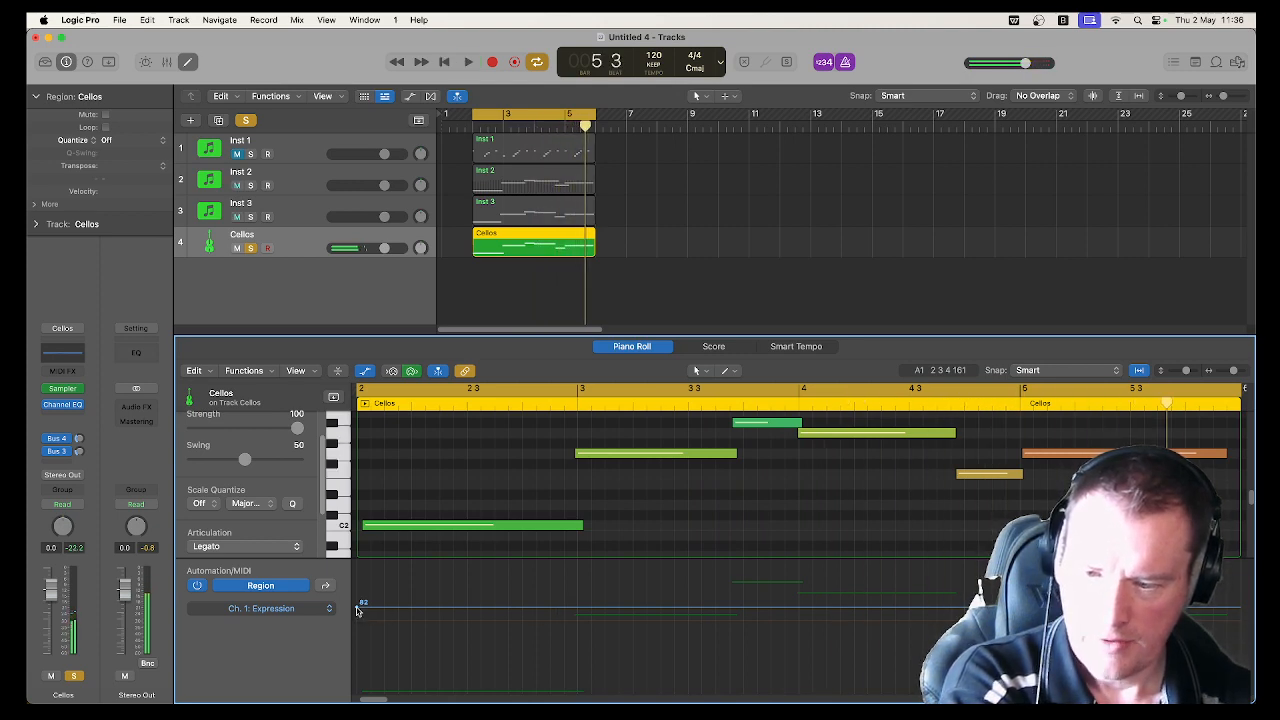
# Step: Lower the starting expression point to 66, pencil in points at 101, 65, 101, 88 and 112 along the notes, and play the region
pyautogui.moveTo(357, 610); pyautogui.dragTo(360, 620)
pyautogui.click(697, 371)
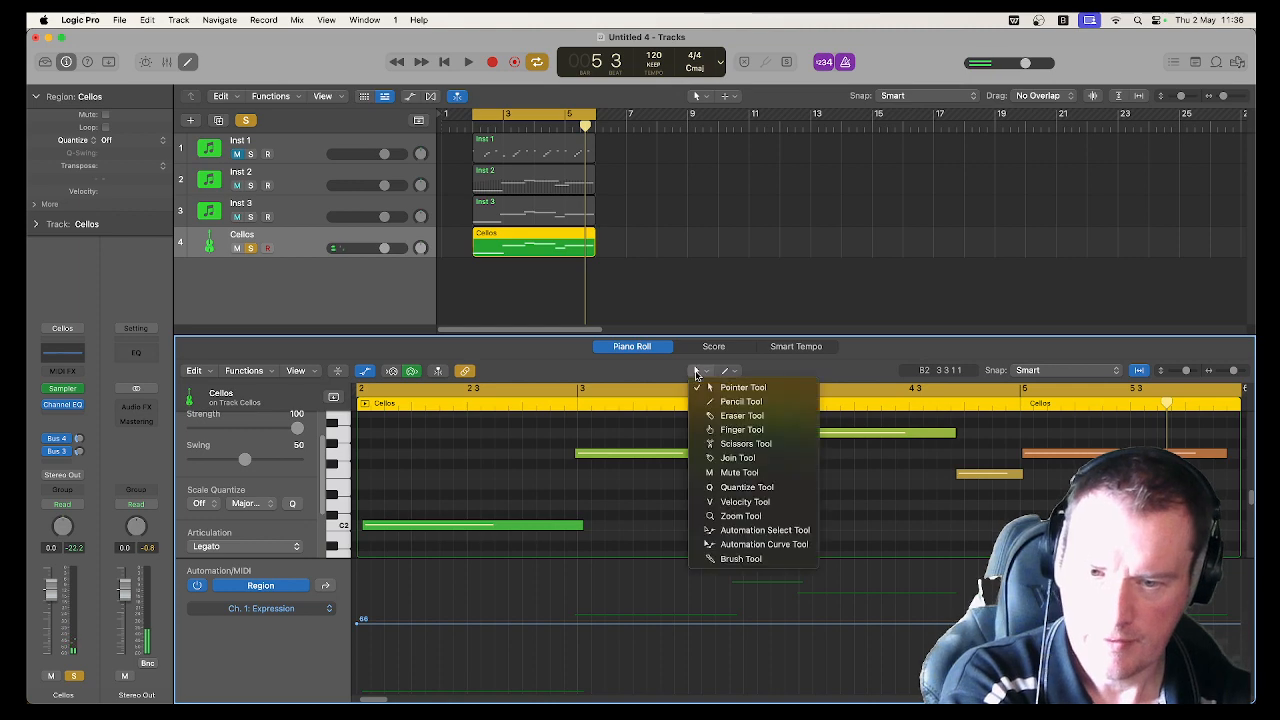
pyautogui.click(741, 401)
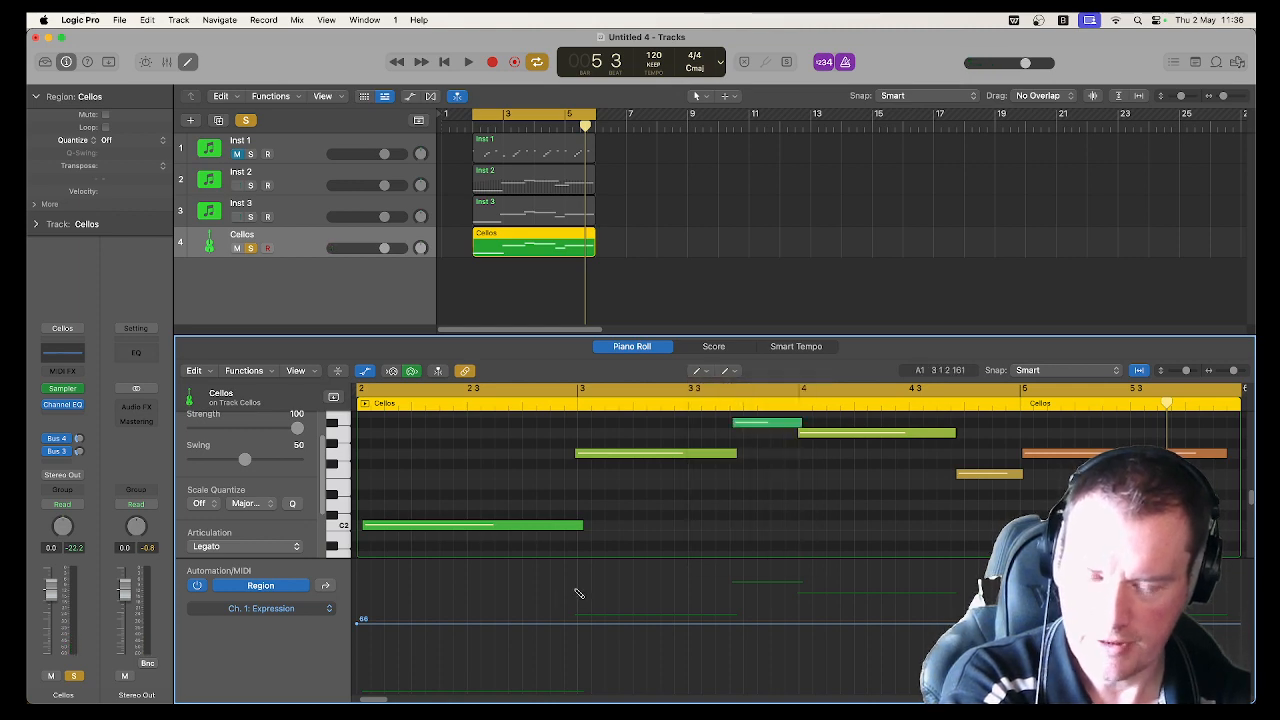
pyautogui.click(577, 585)
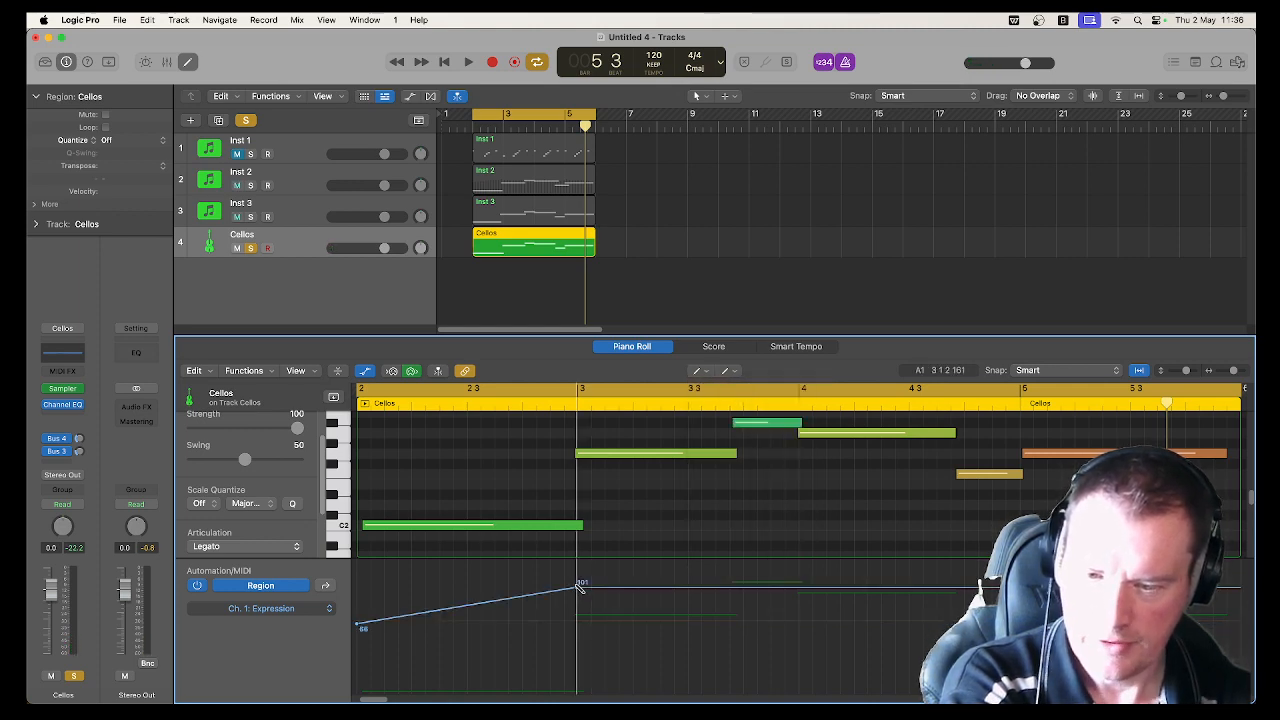
pyautogui.click(606, 627)
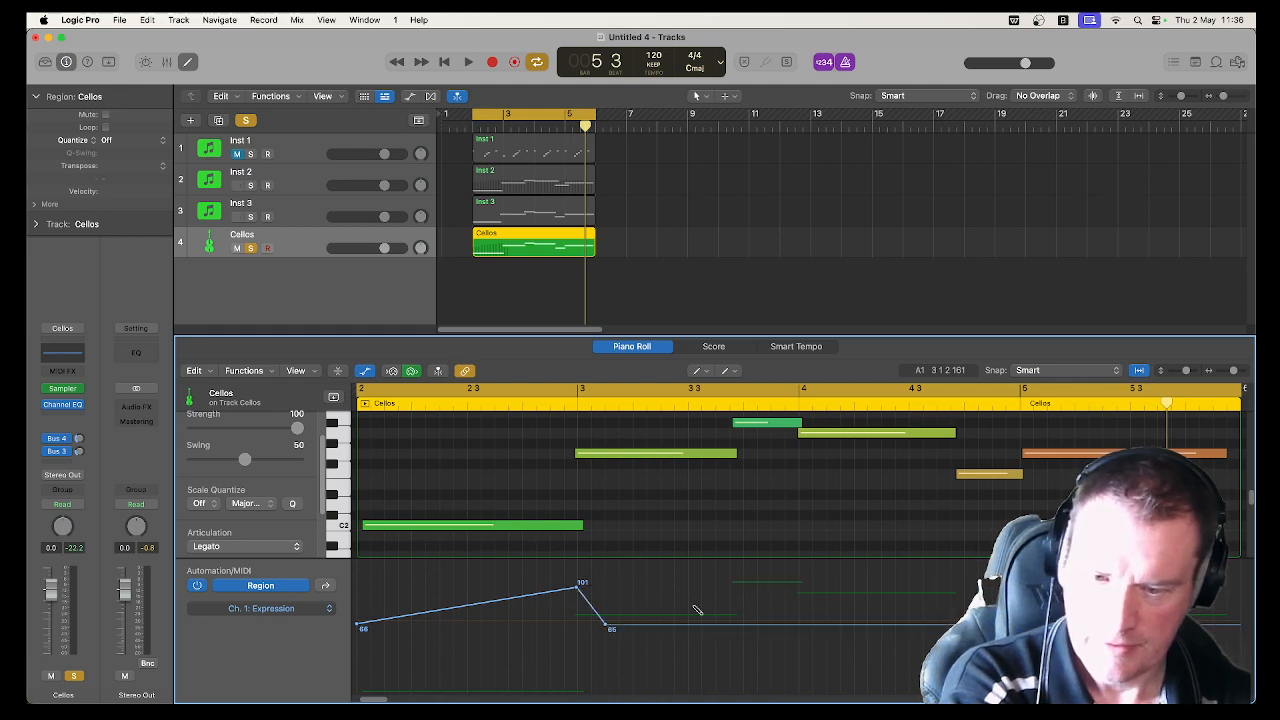
pyautogui.click(745, 583)
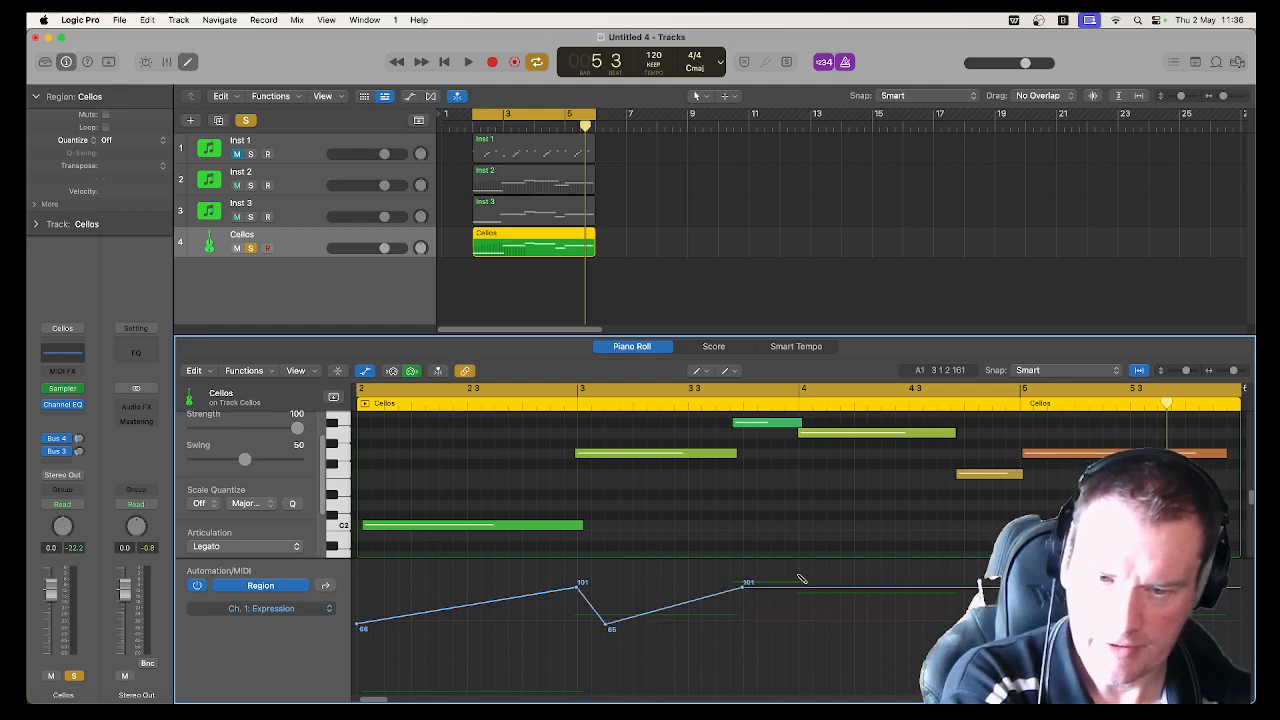
pyautogui.click(801, 601)
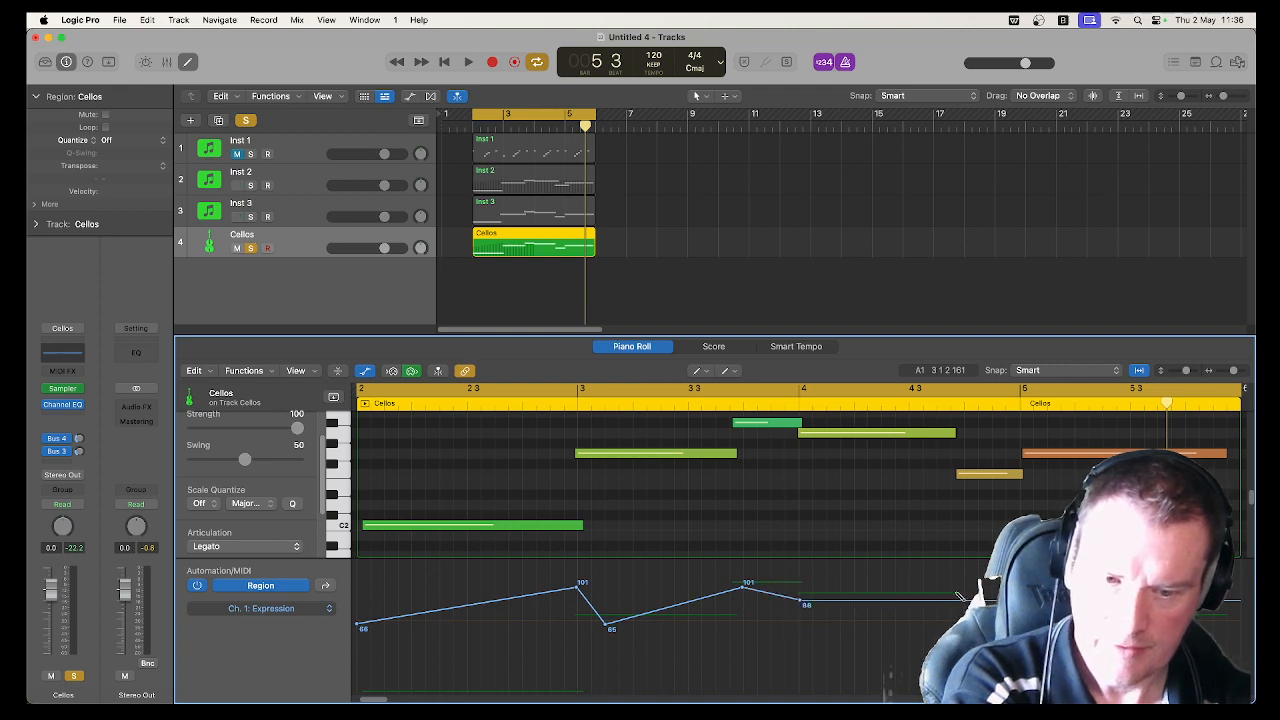
pyautogui.click(958, 576)
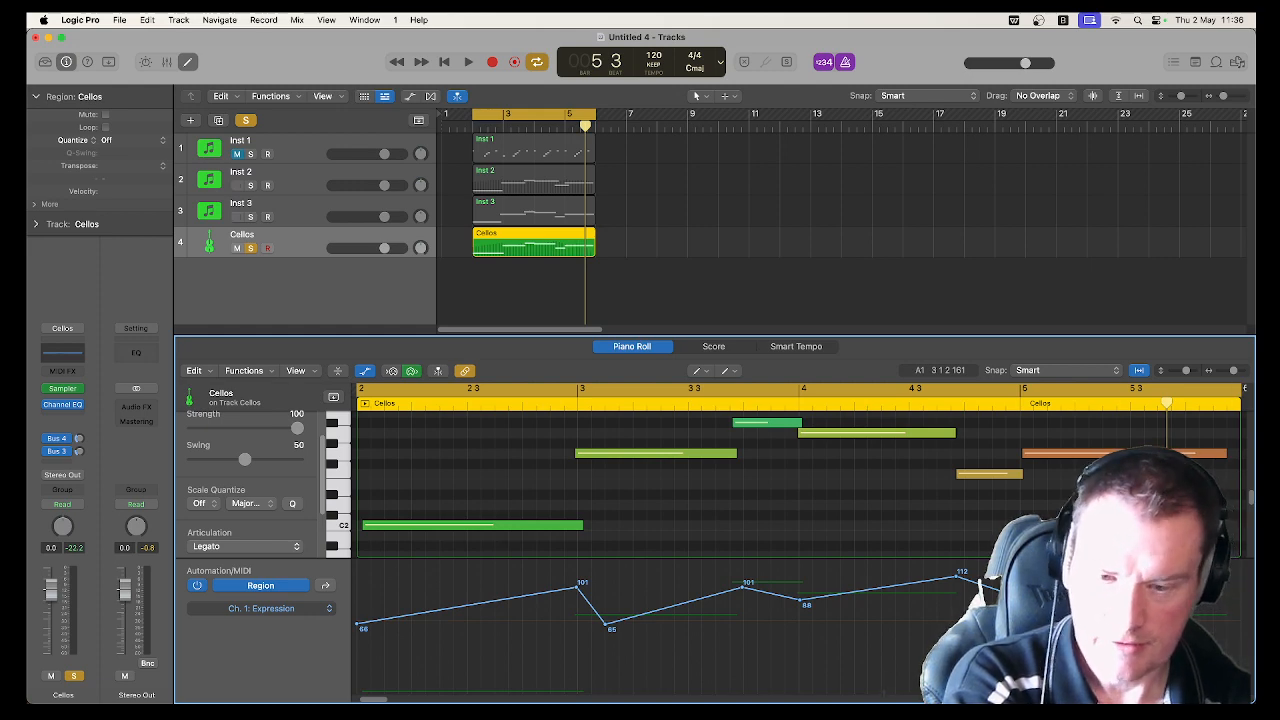
pyautogui.press('space')
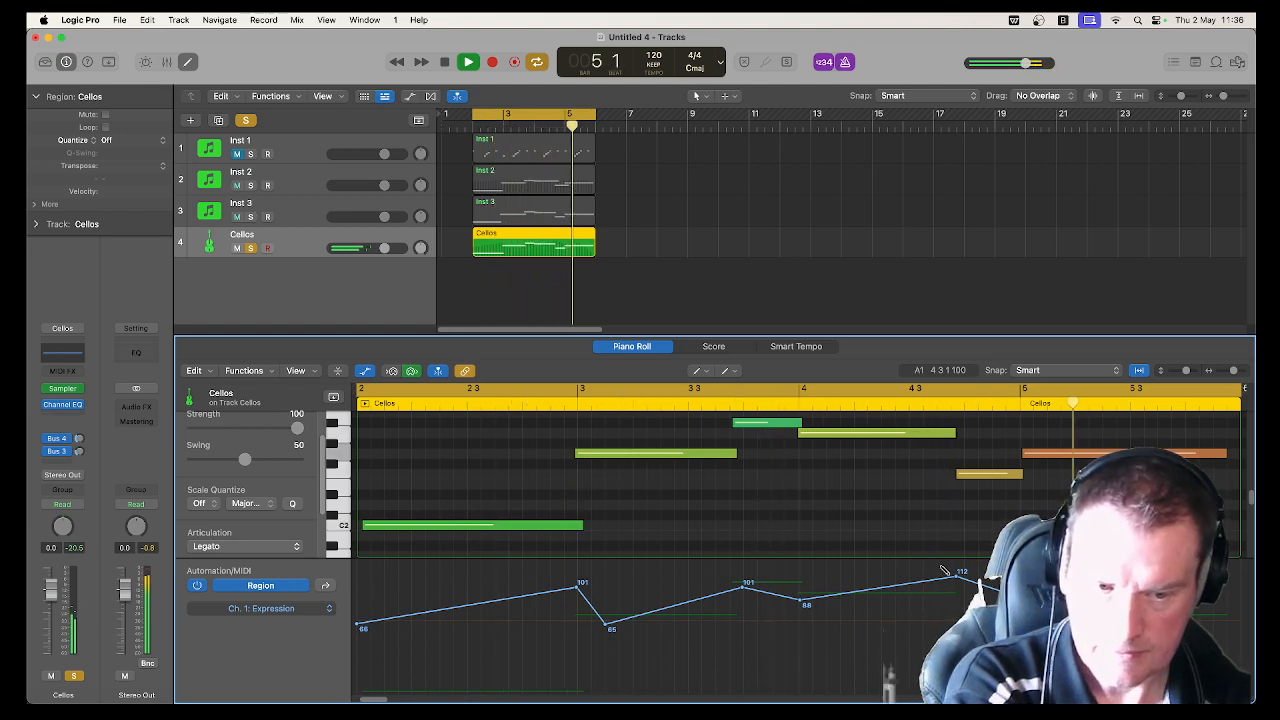
pyautogui.press('space')
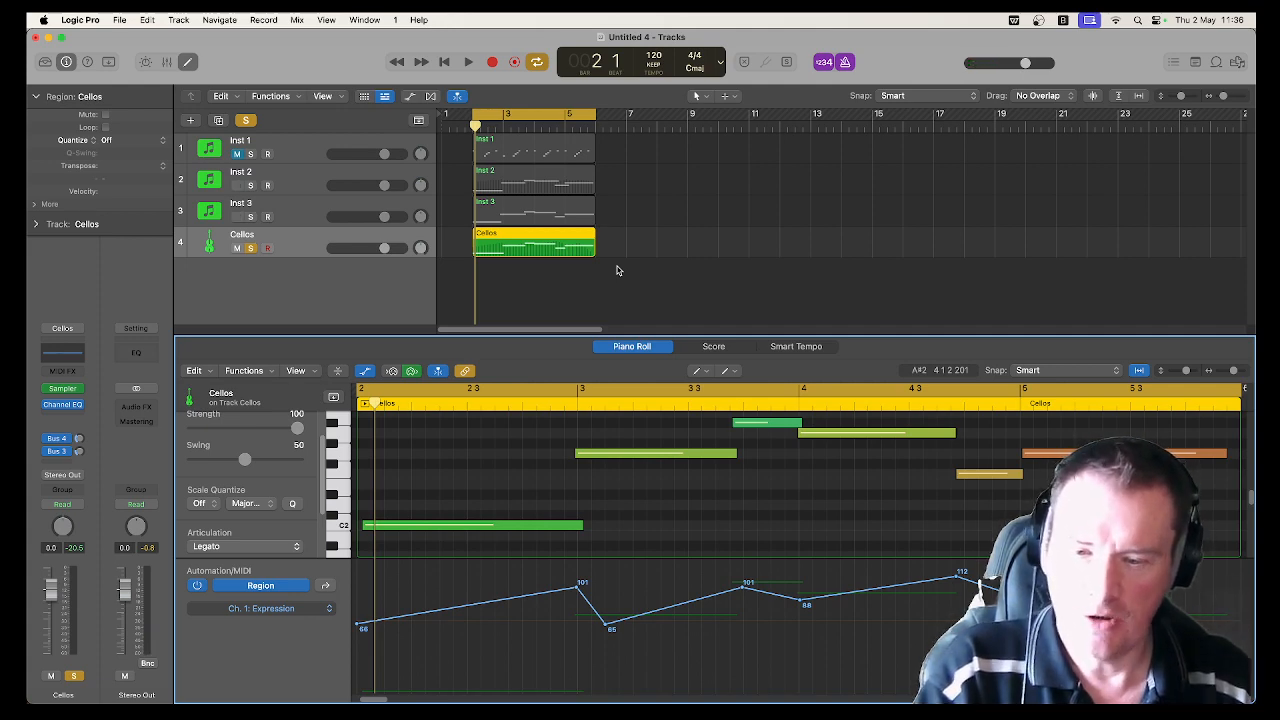
# Step: Bend the straight segments between the Cellos expression points into curves with the Automation Curve Tool and play the region
pyautogui.click(702, 371)
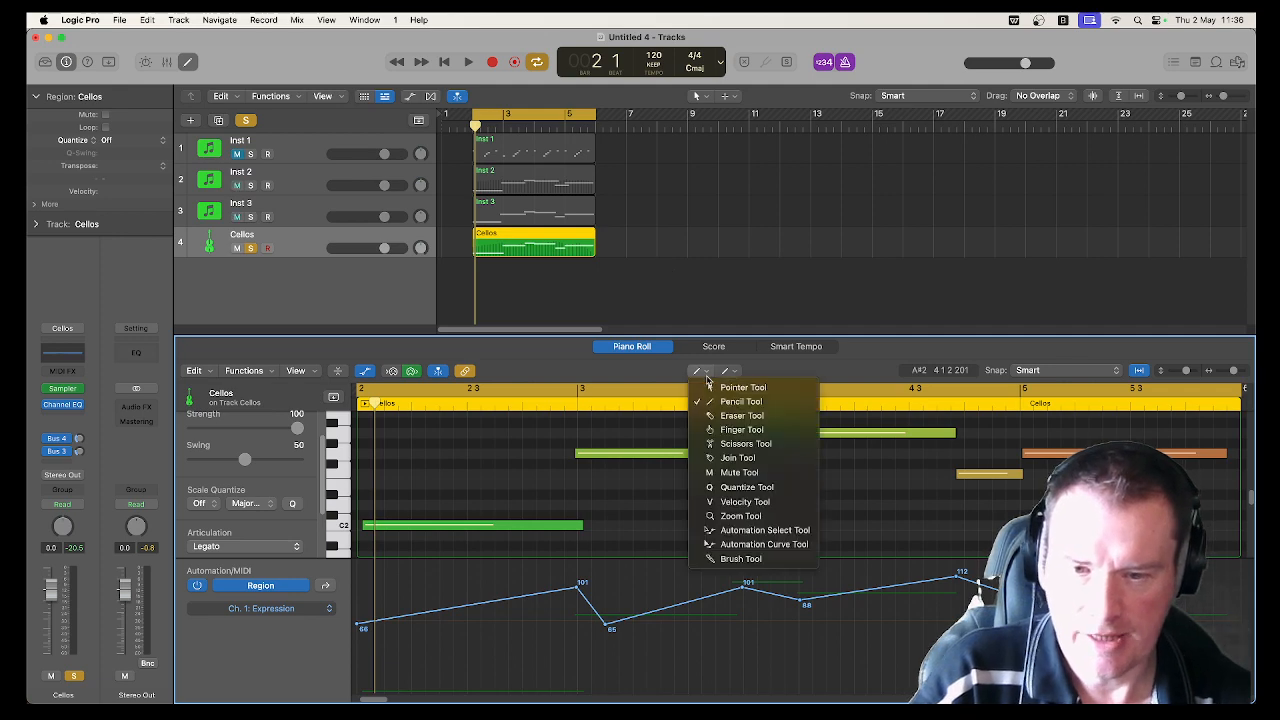
pyautogui.click(738, 545)
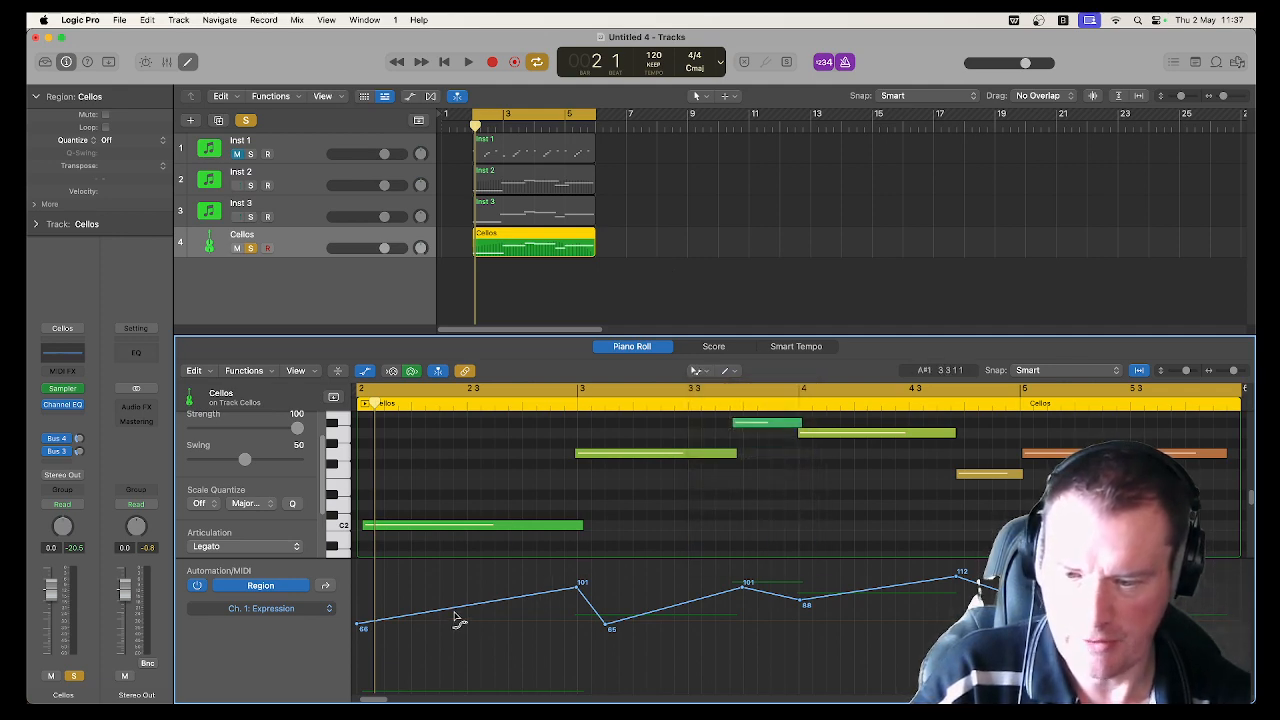
pyautogui.moveTo(455, 618); pyautogui.dragTo(780, 640)
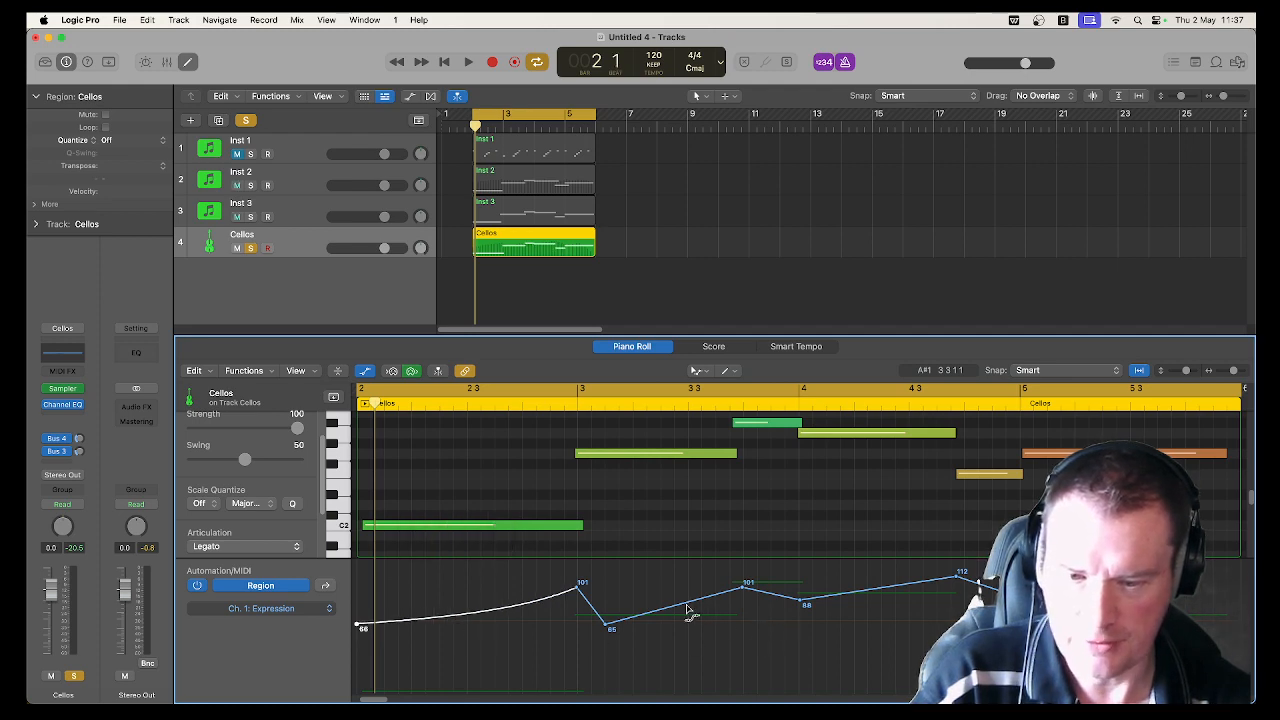
pyautogui.moveTo(688, 612); pyautogui.dragTo(597, 600)
pyautogui.moveTo(772, 598); pyautogui.dragTo(774, 612)
pyautogui.moveTo(884, 594); pyautogui.dragTo(870, 577)
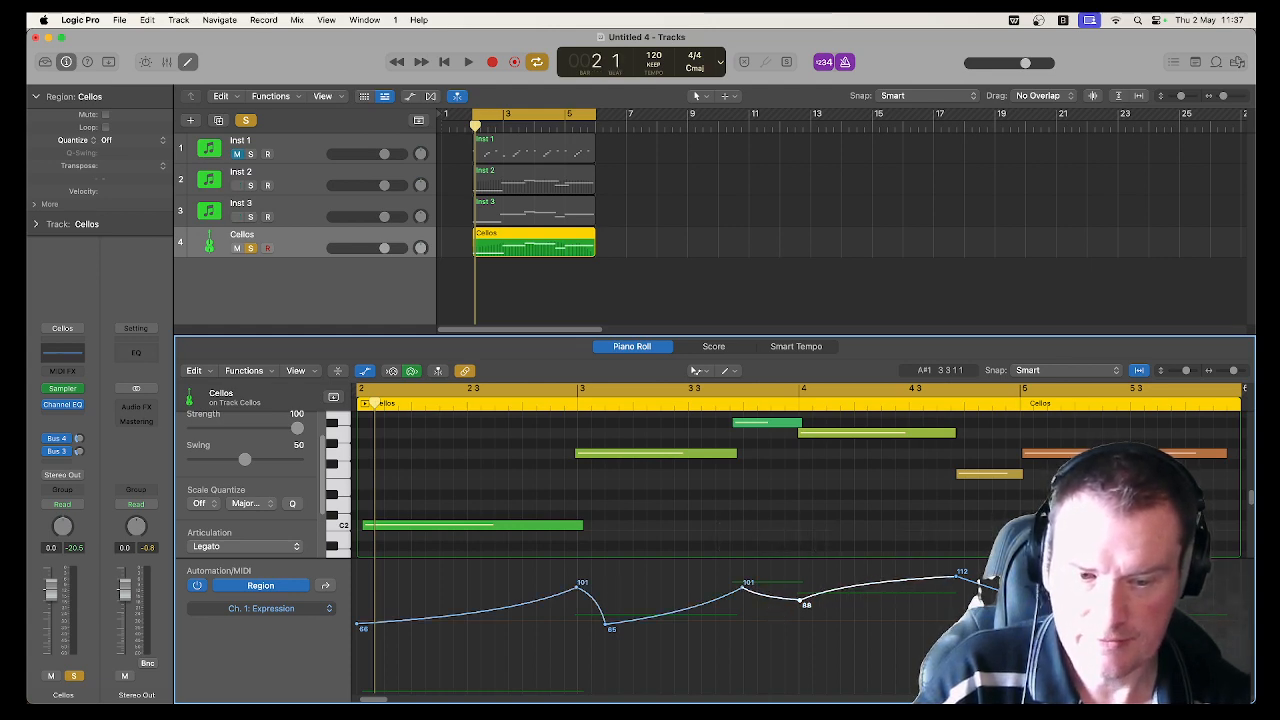
pyautogui.moveTo(980, 583); pyautogui.dragTo(980, 583)
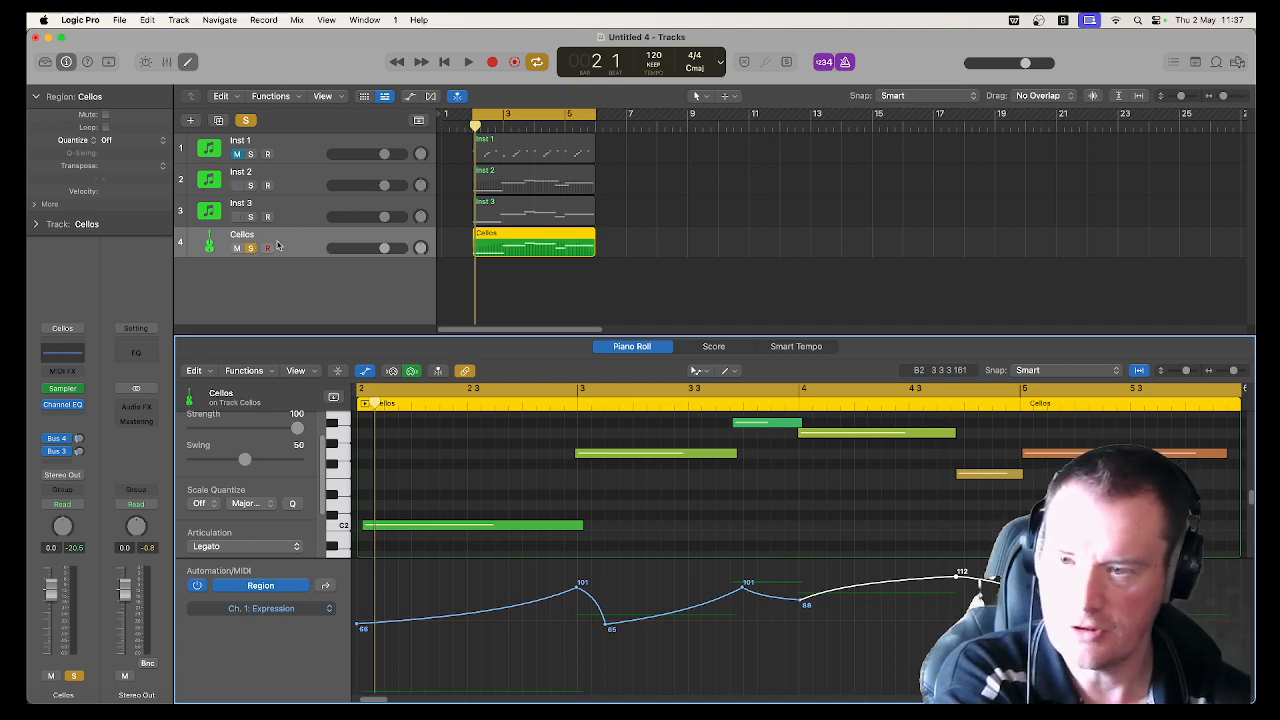
pyautogui.press('space')
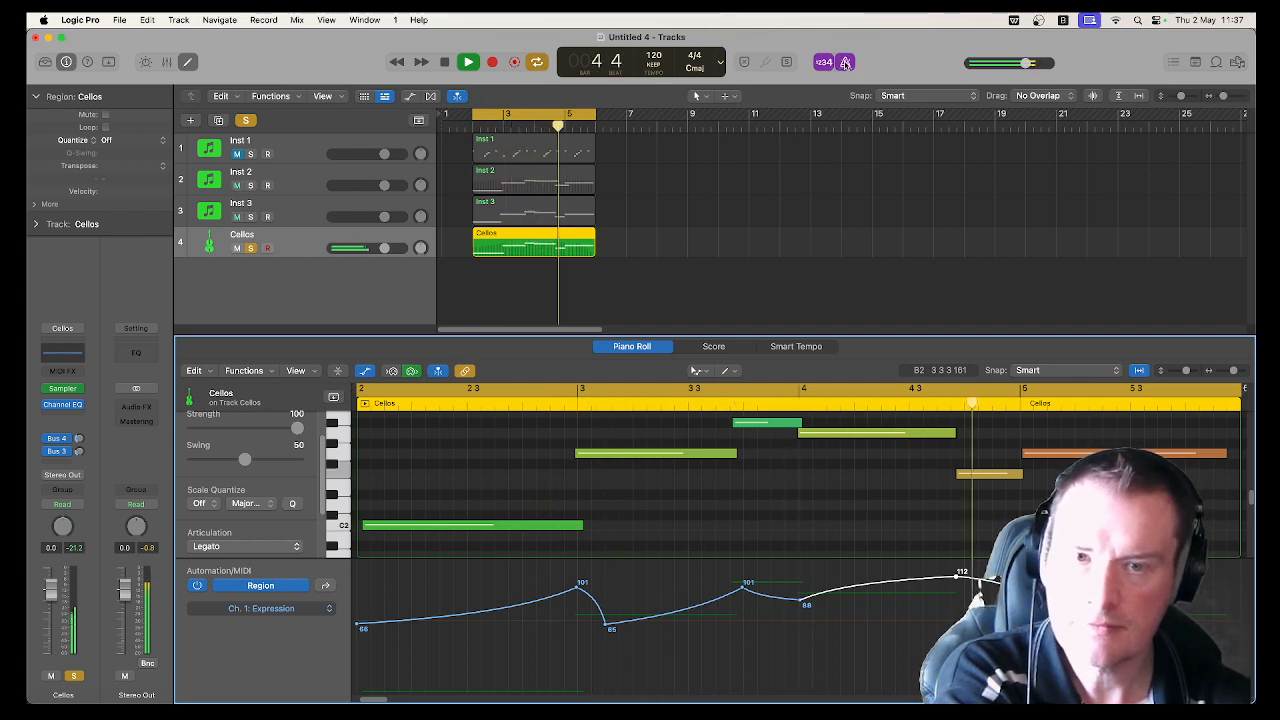
pyautogui.press('space')
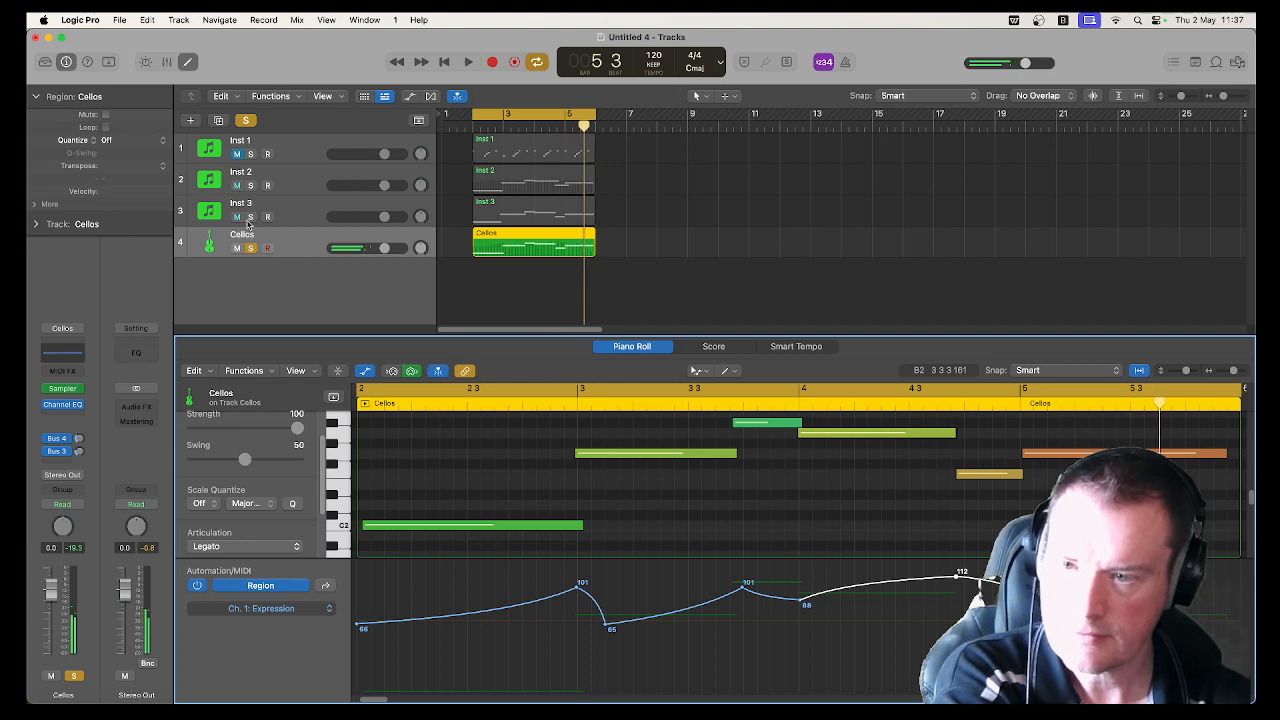
# Step: Solo only the Inst 3 track, show its notes, and check which automation parameters its region uses
pyautogui.click(249, 219)
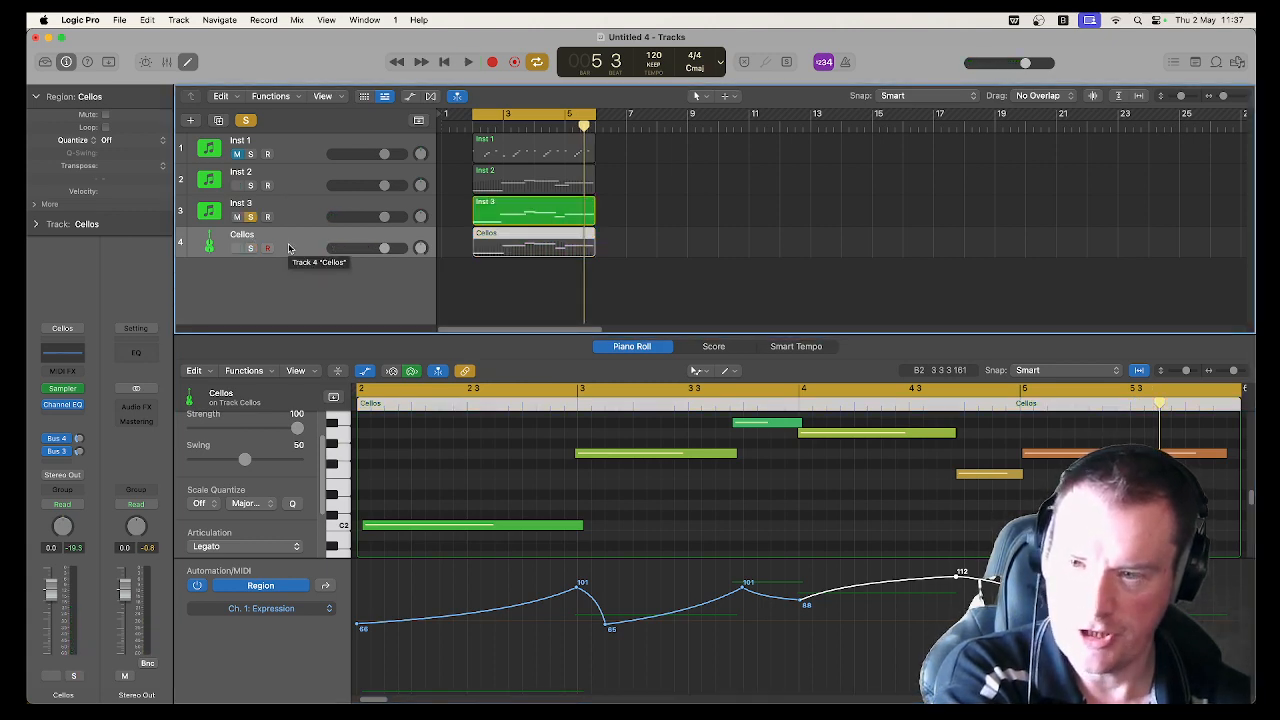
pyautogui.click(293, 219)
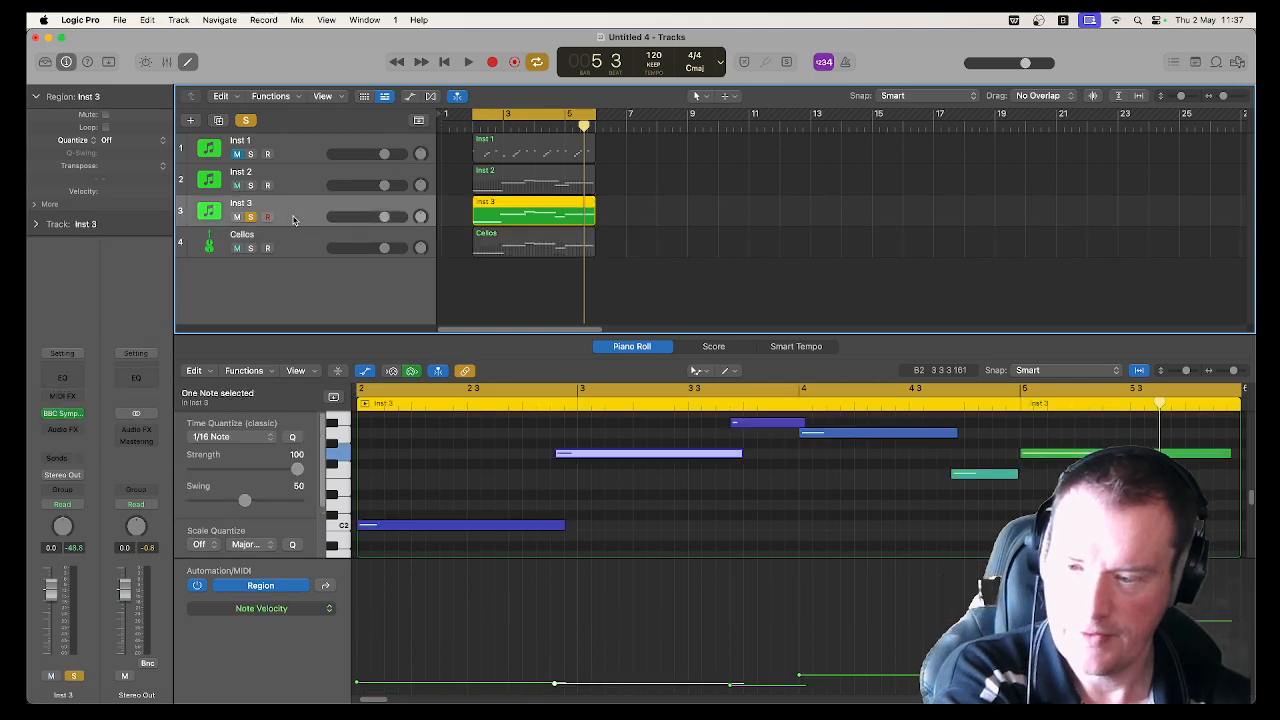
pyautogui.click(270, 608)
pyautogui.moveTo(270, 608)
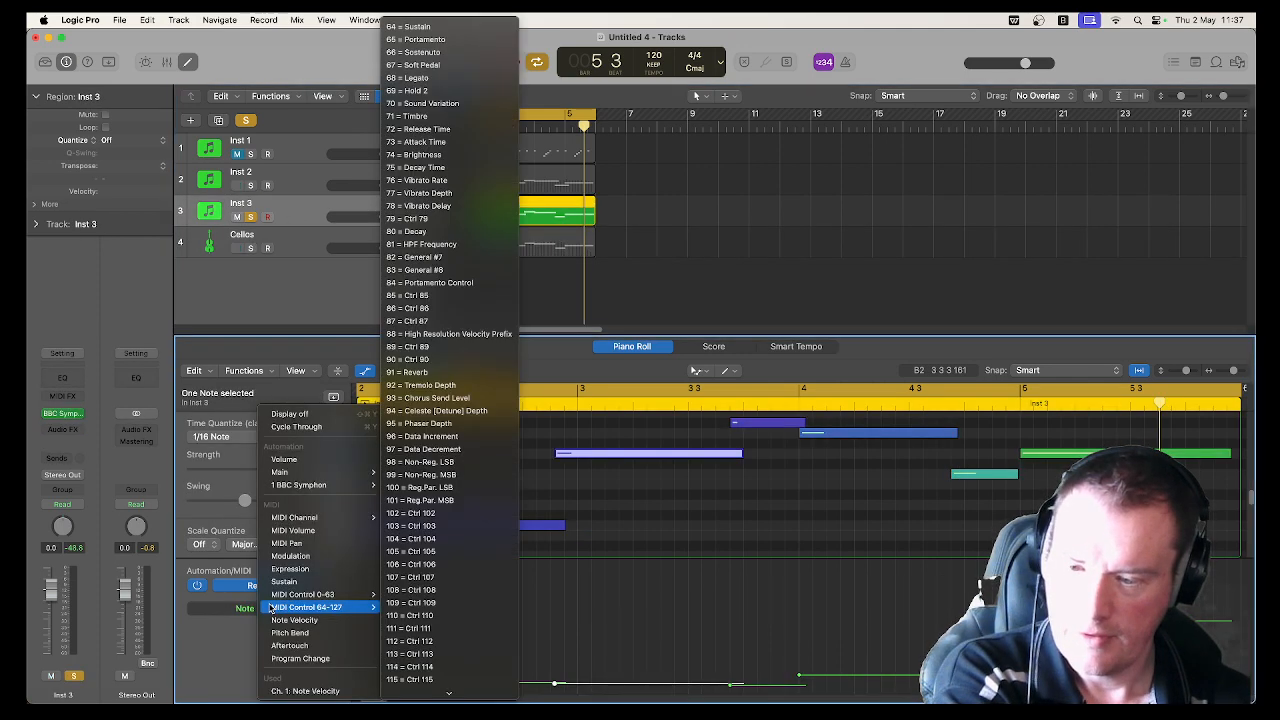
pyautogui.click(228, 636)
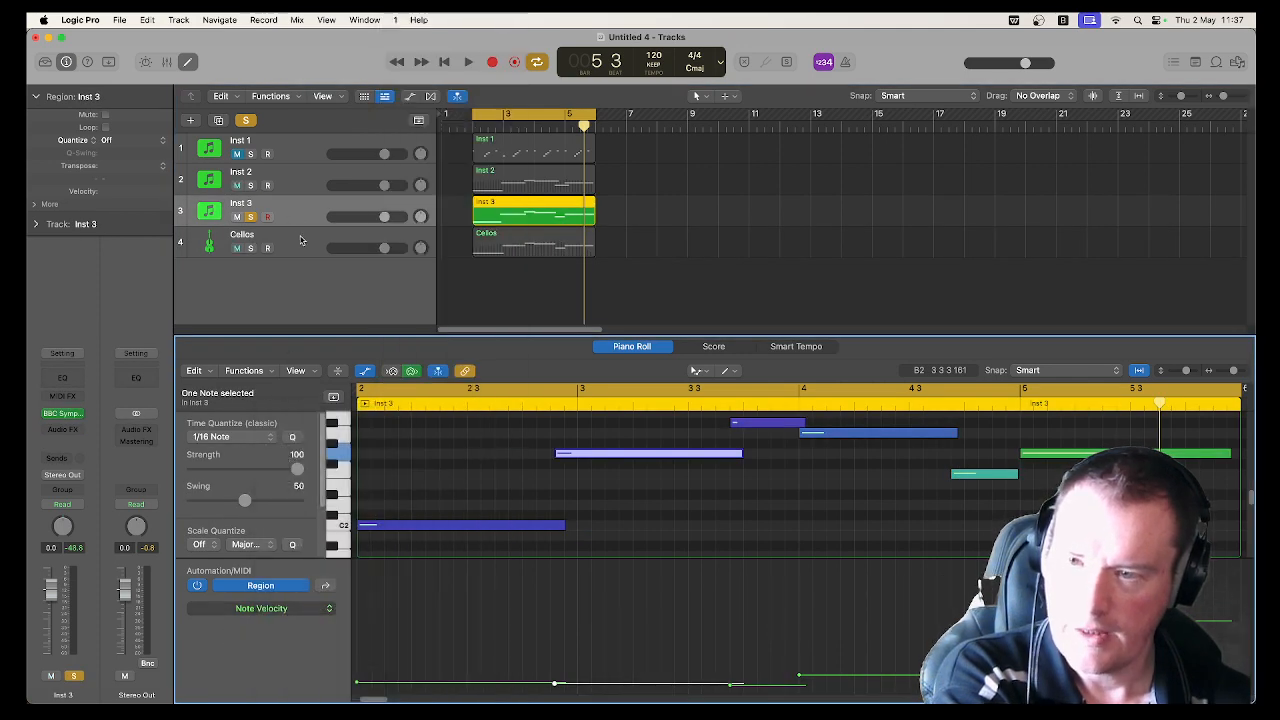
# Step: Solo only the Inst 2 track, show its region, and check the modulation and expression data it uses
pyautogui.click(250, 185)
pyautogui.click(250, 218)
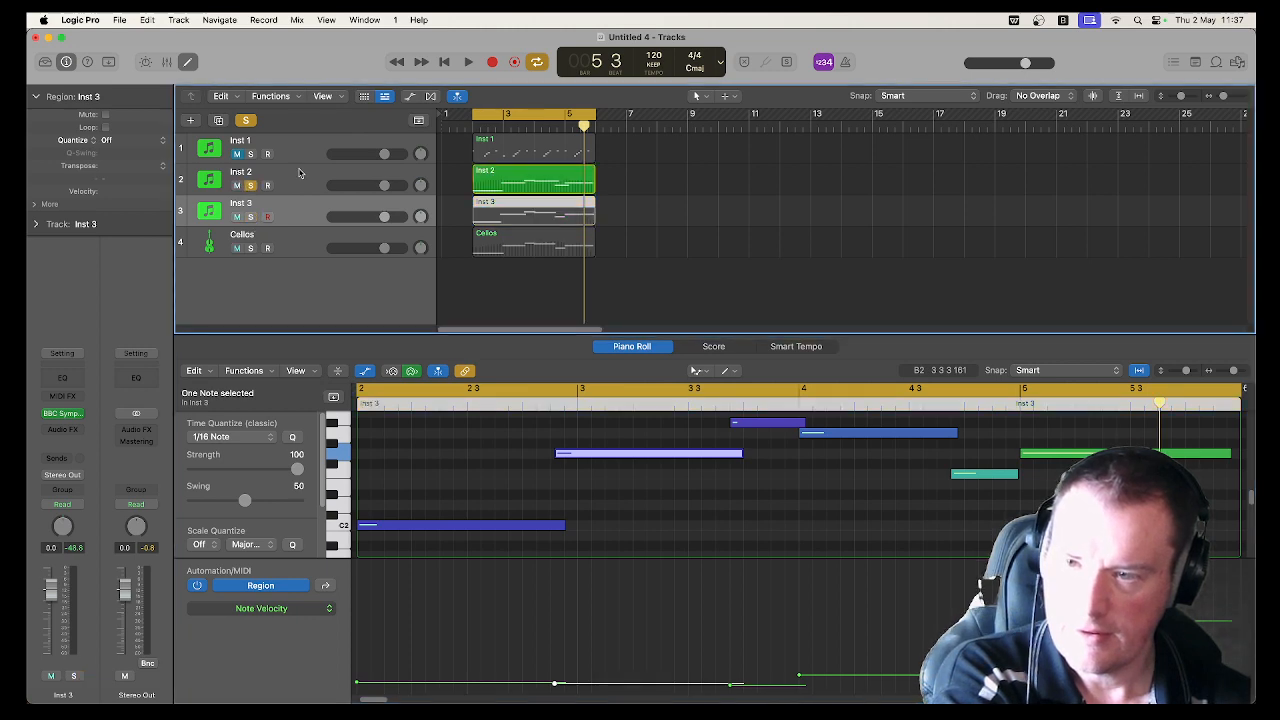
pyautogui.click(298, 172)
pyautogui.click(288, 608)
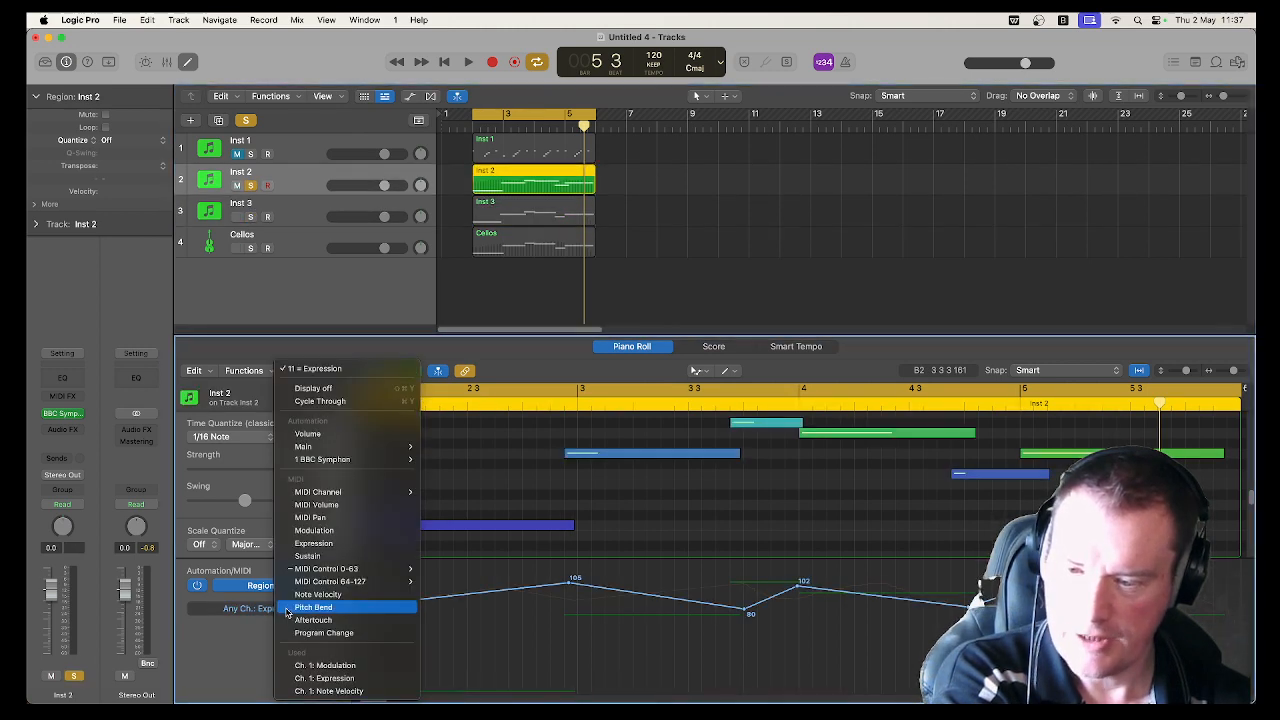
pyautogui.click(247, 662)
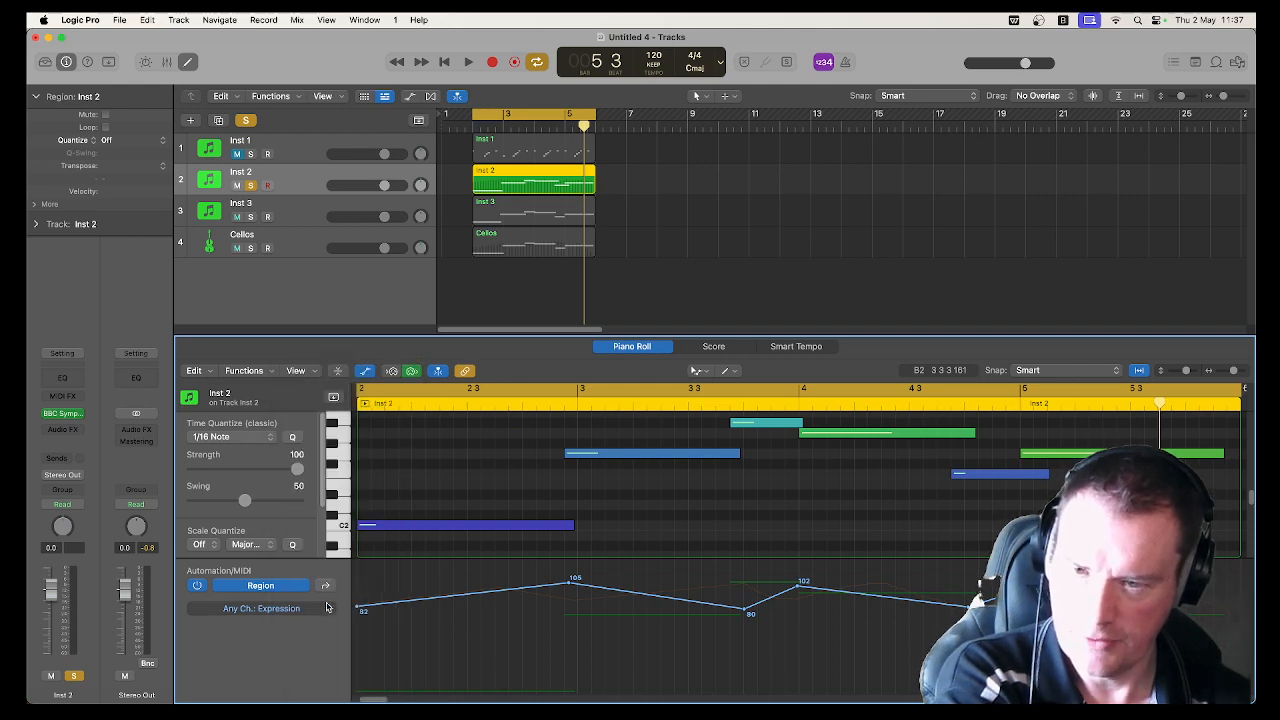
# Step: Open Inst 2's BBC Symphony Orchestra plug-in beside the tracks, watch its dynamics and expression sliders during playback, and close it
pyautogui.click(62, 413)
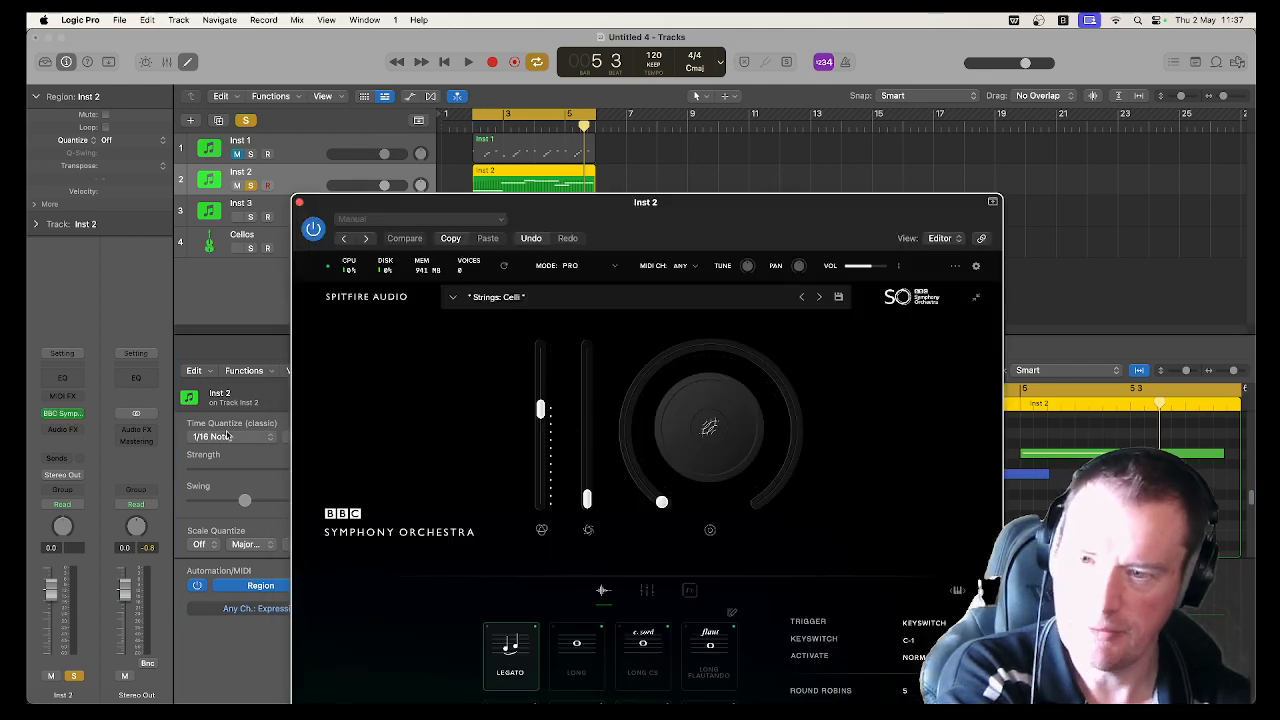
pyautogui.moveTo(465, 230); pyautogui.dragTo(777, 106)
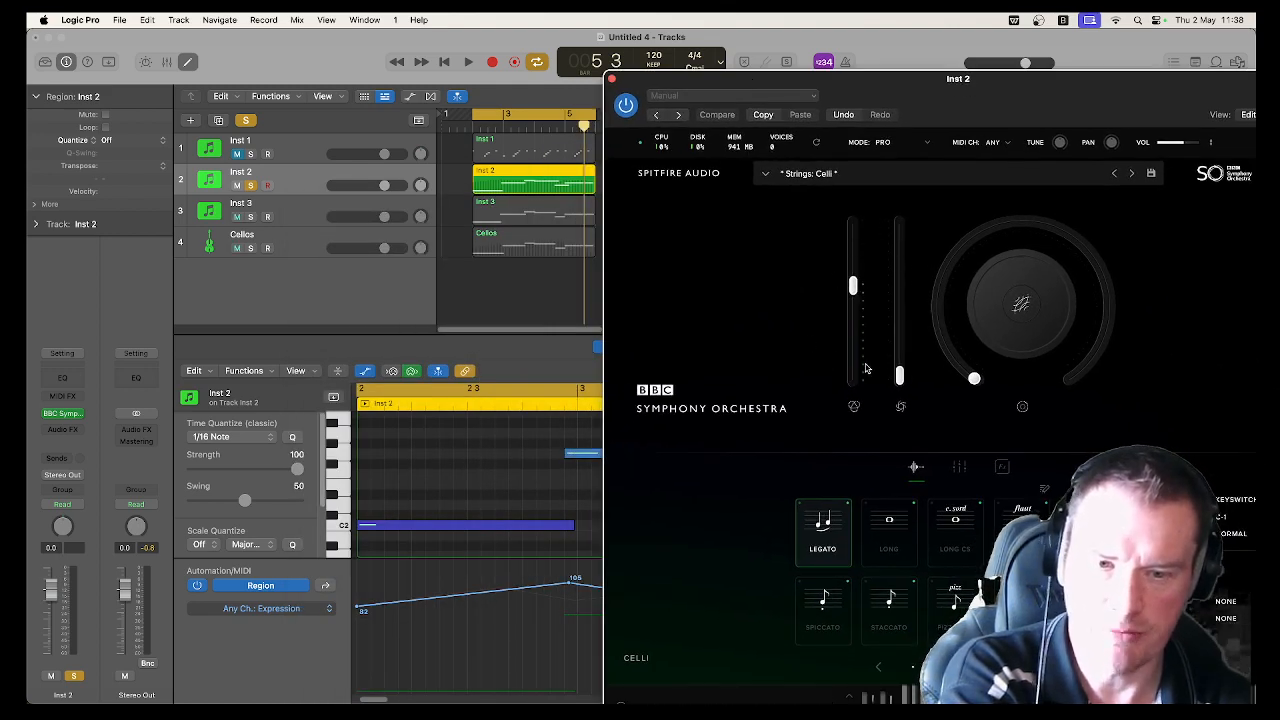
pyautogui.moveTo(846, 318)
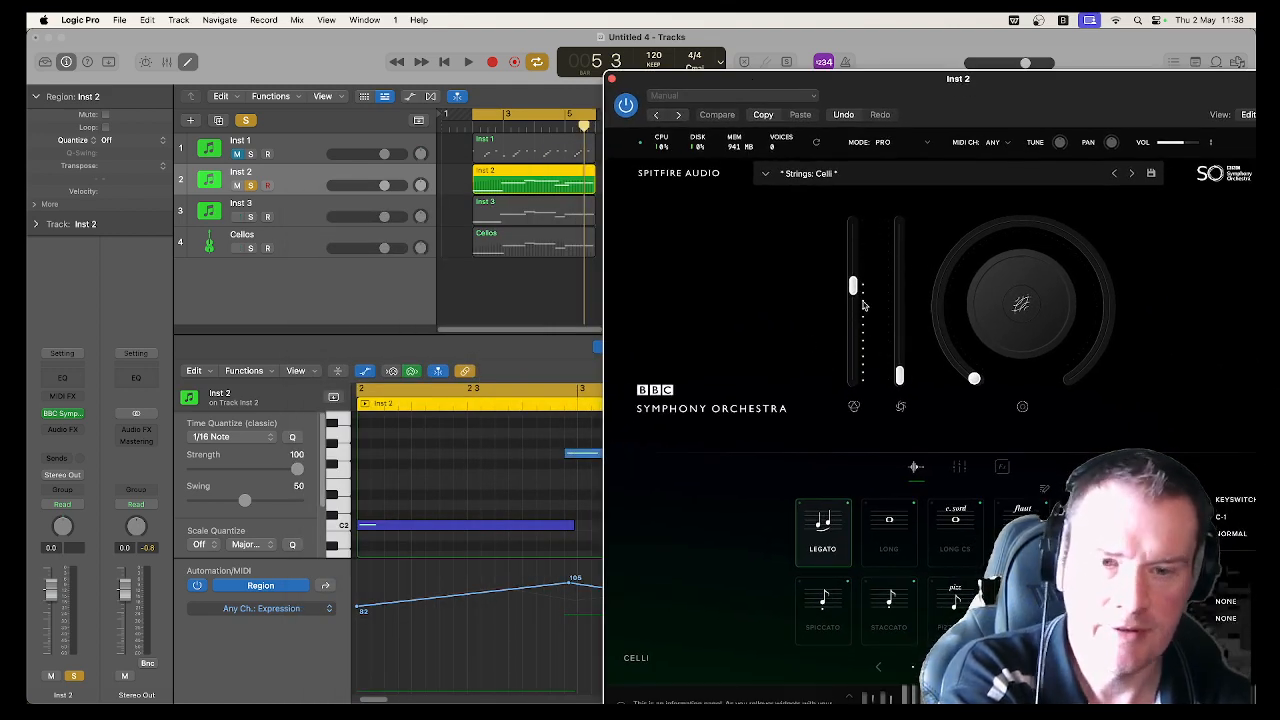
pyautogui.press('space')
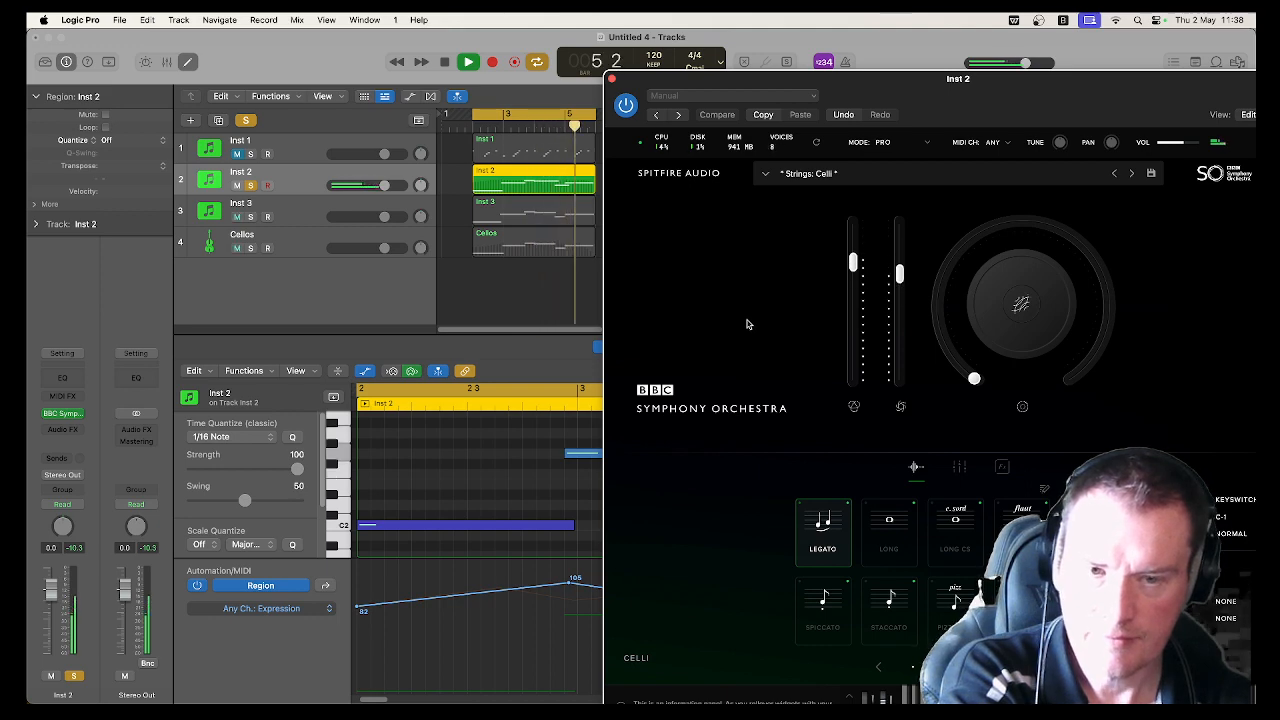
pyautogui.press('space')
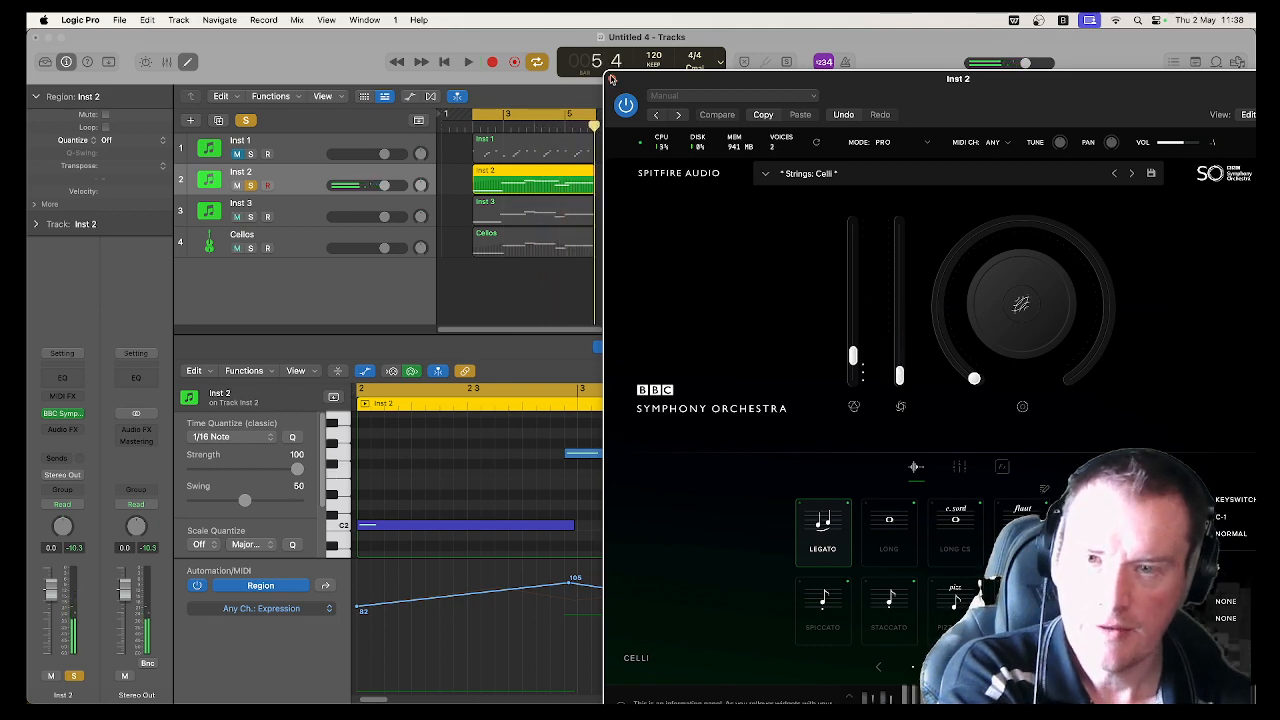
pyautogui.click(612, 78)
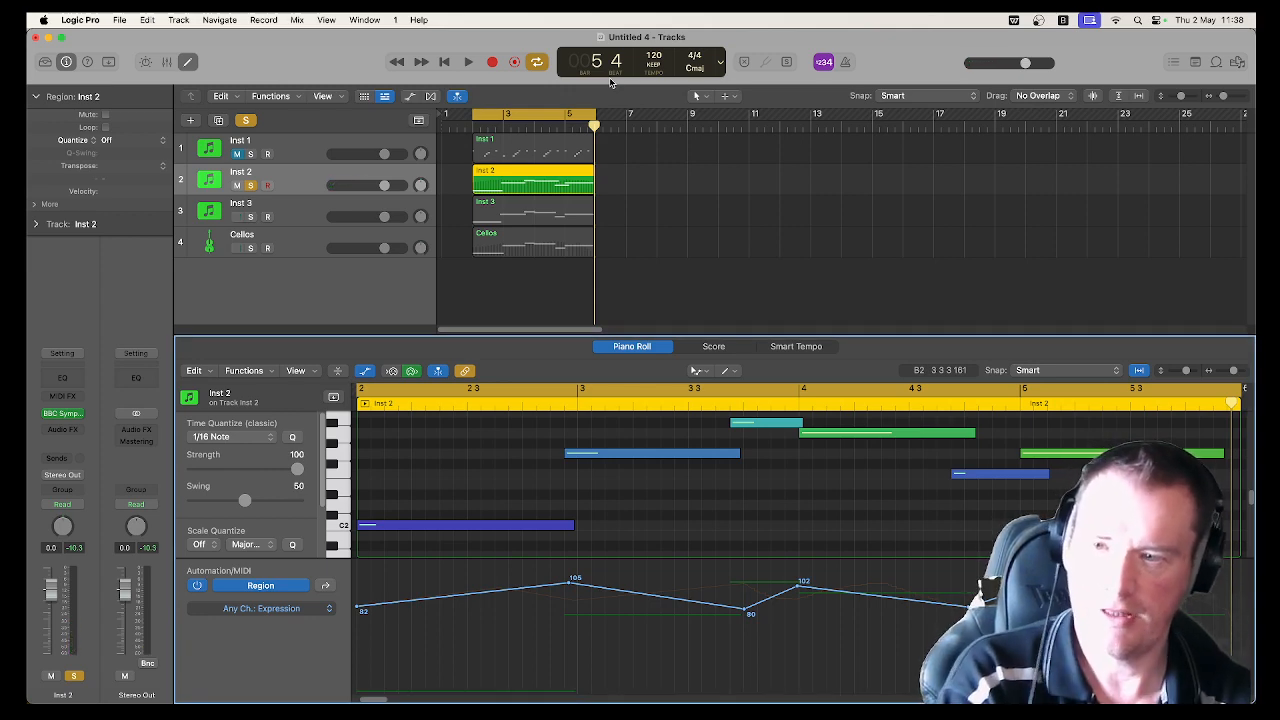
# Step: Solo only the Inst 1 track, show its region's note velocities, and play it back
pyautogui.click(251, 186)
pyautogui.click(251, 154)
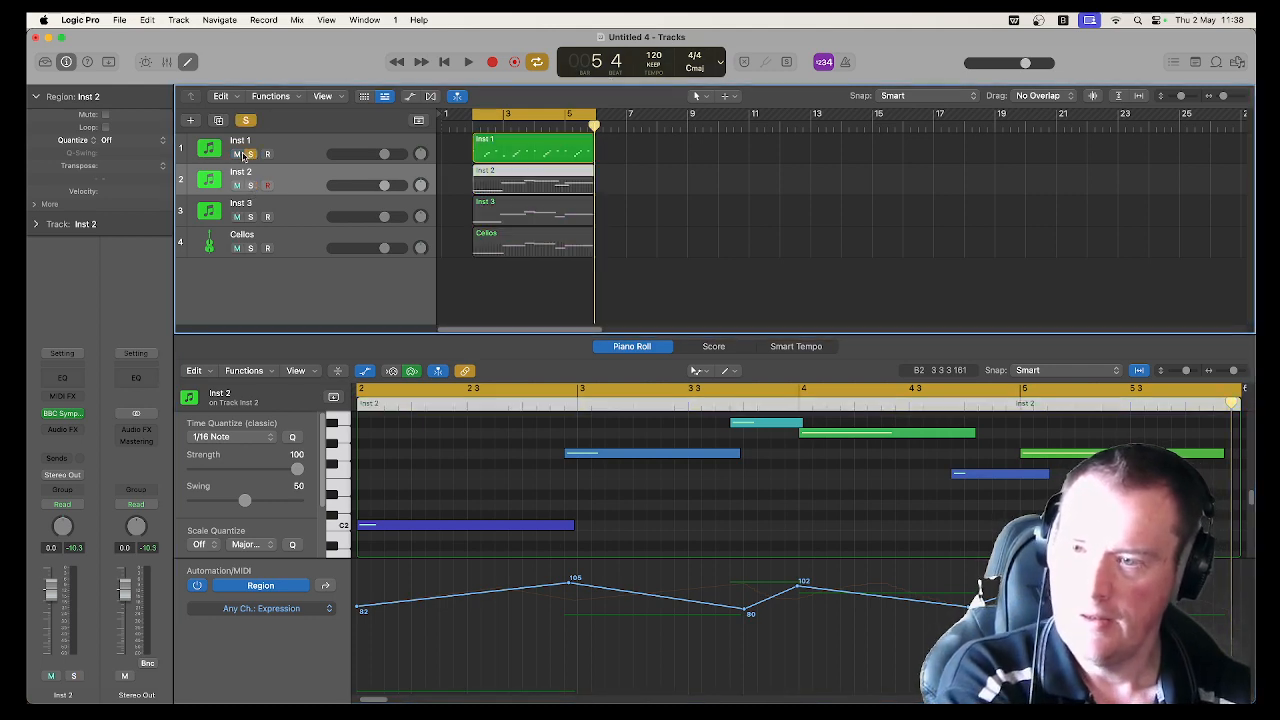
pyautogui.click(490, 151)
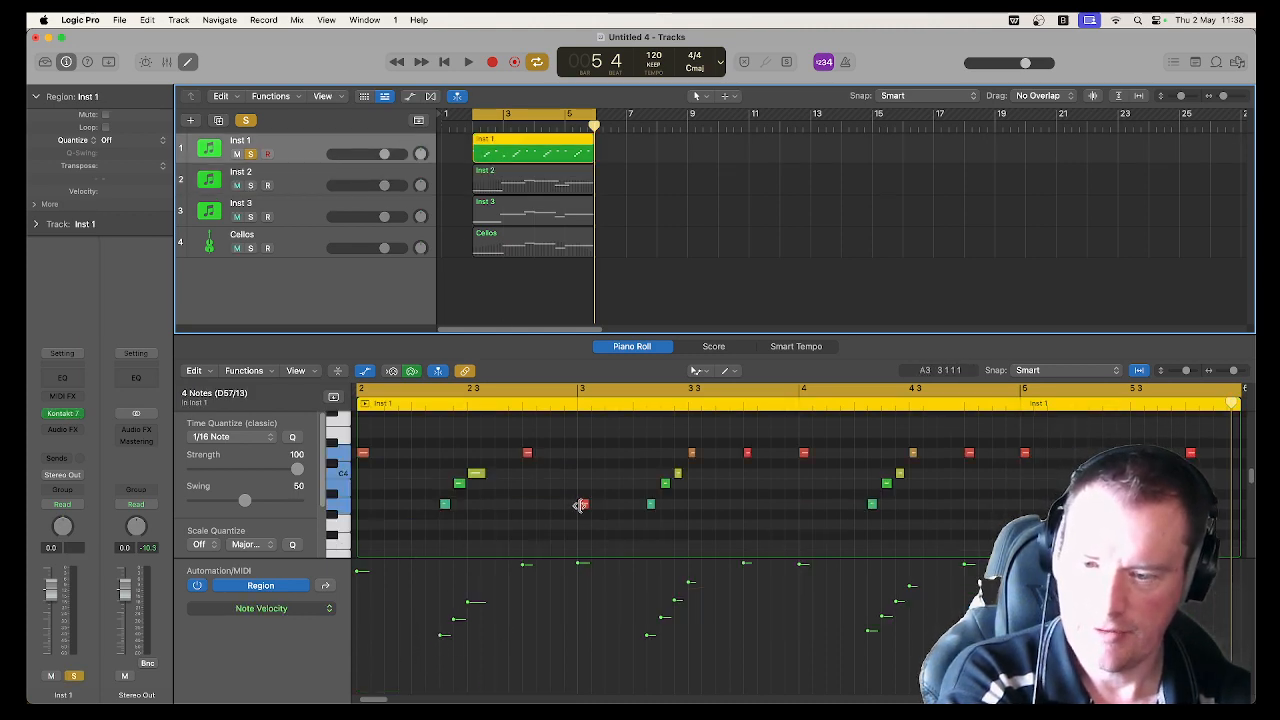
pyautogui.press('space')
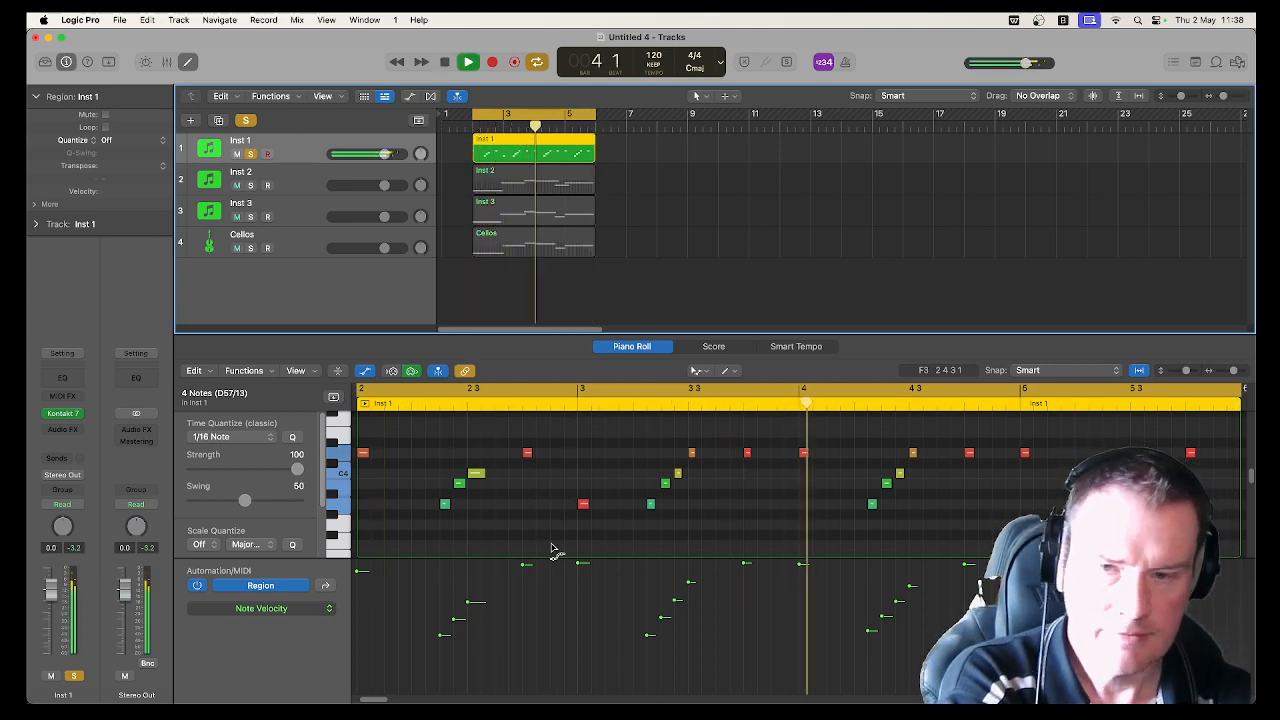
pyautogui.press('space')
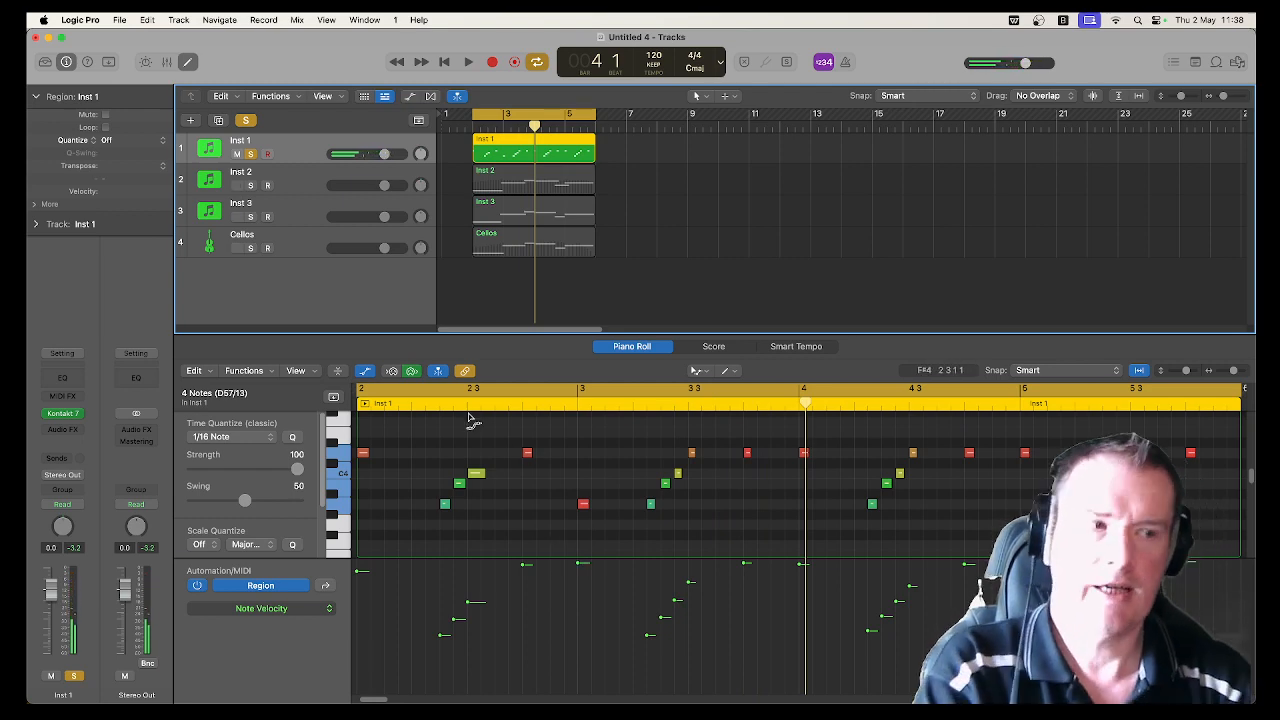